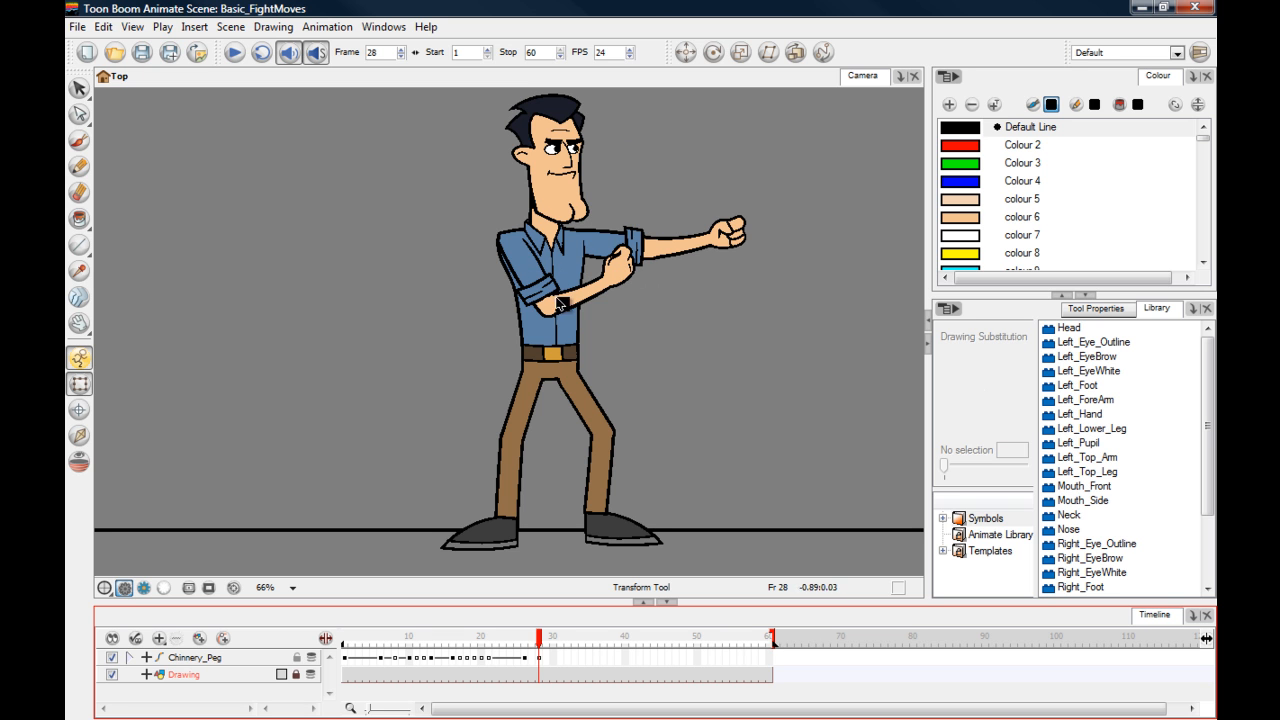
- At frame 29, rotate the extended left arm slightly downward at the shoulder and bend its forearm back up
mouse_move(553, 641)
left_mouse_down()
mouse_move(515, 641)
mouse_move(569, 642)
mouse_move(523, 642)
mouse_move(538, 641)
left_mouse_up()
left_click_drag(538, 641, 547, 643)
left_click(543, 658)
left_click(356, 279)
left_click(598, 249)
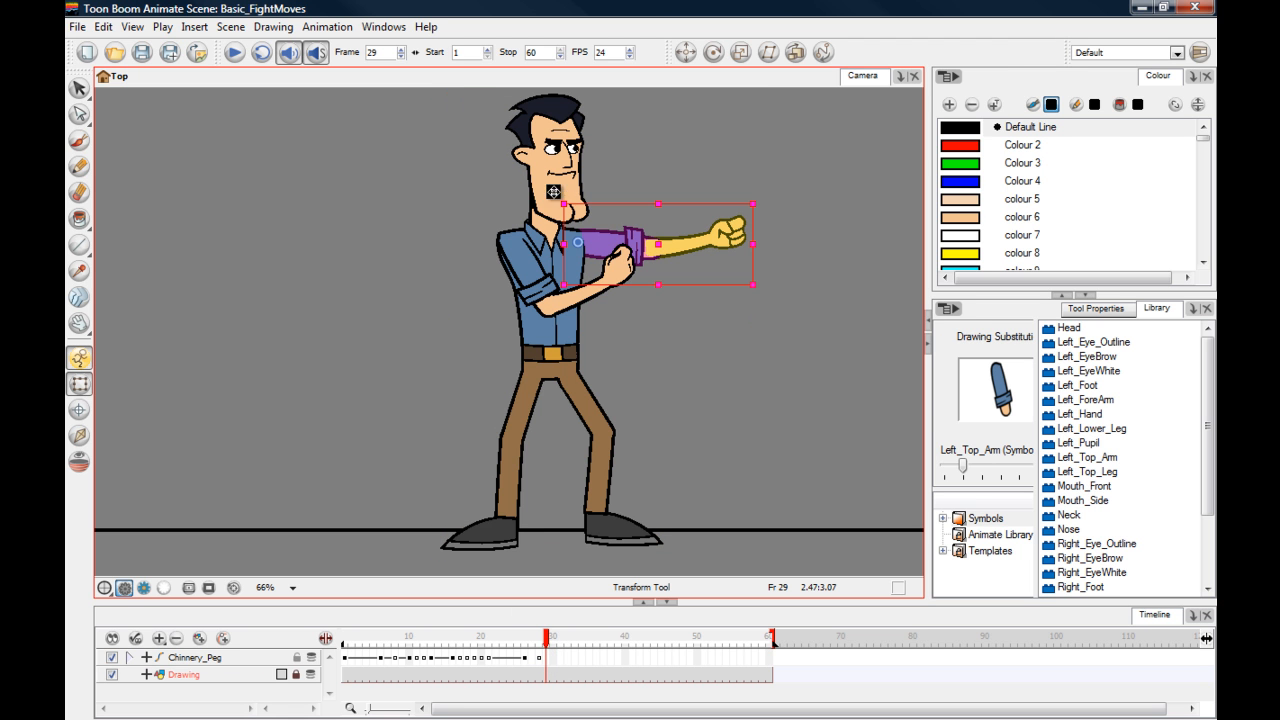
left_click_drag(551, 193, 600, 180)
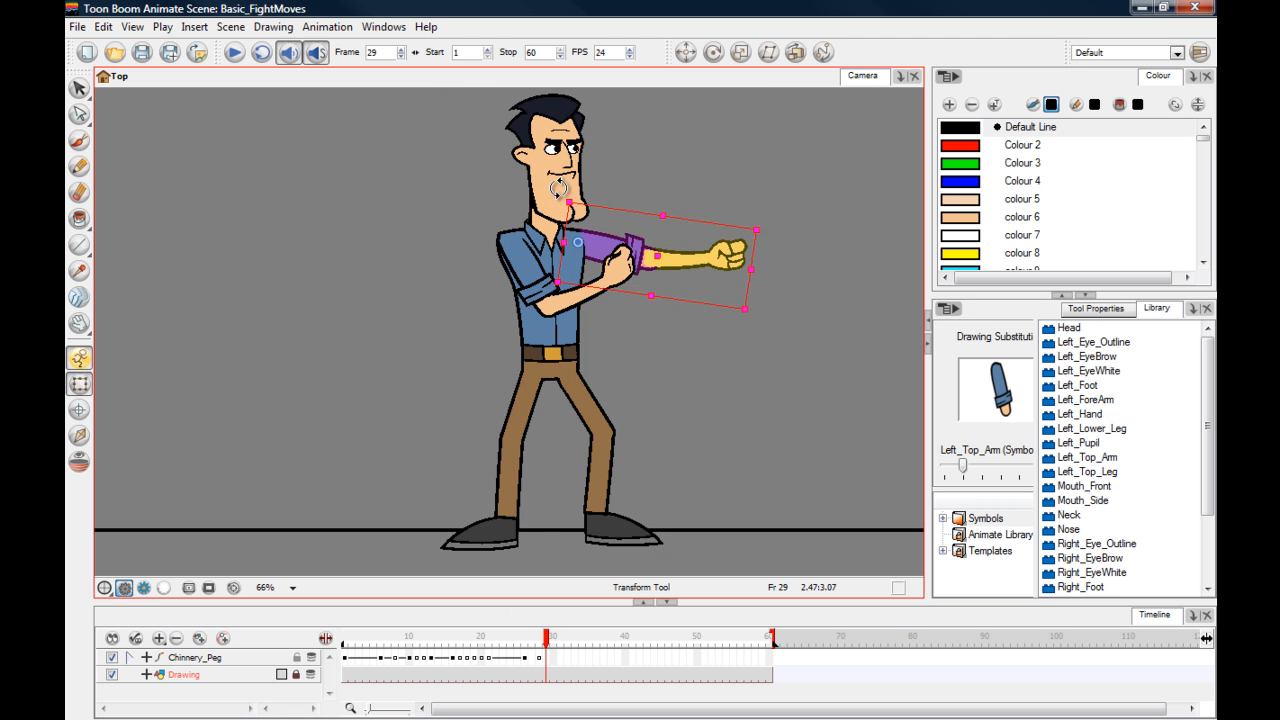
left_click(623, 194)
left_click(676, 265)
left_click_drag(625, 221, 613, 233)
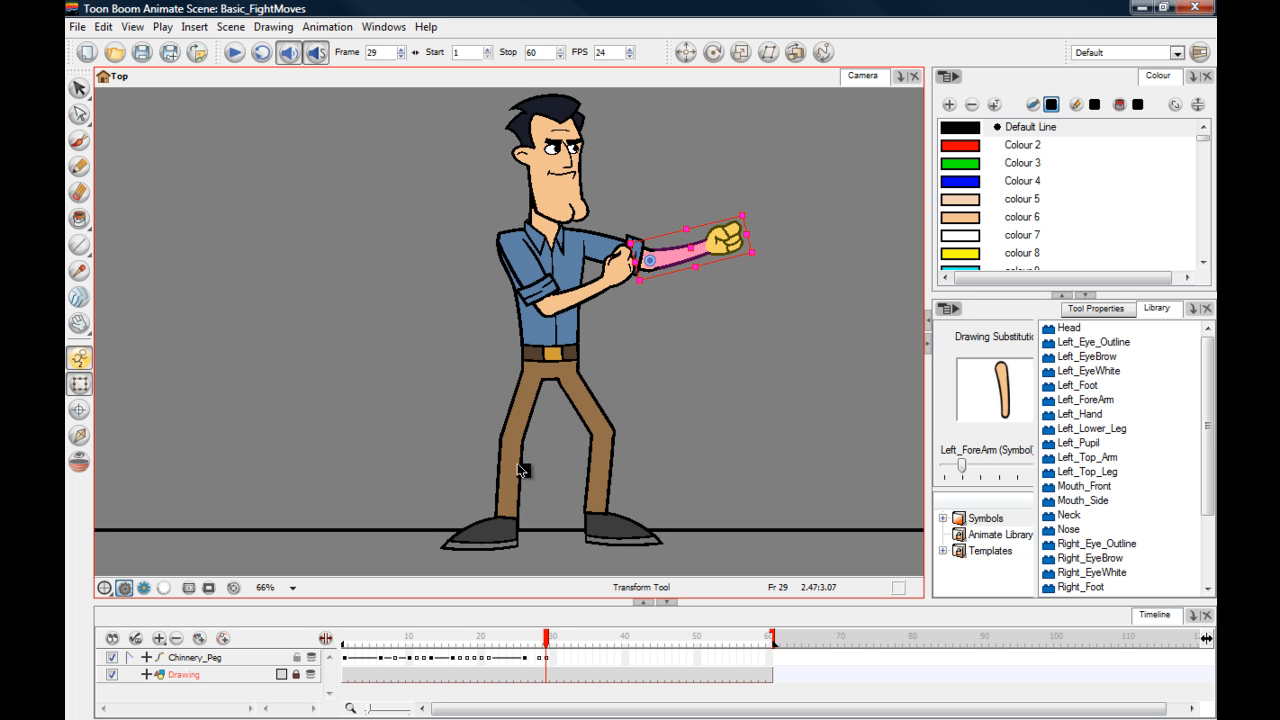
- At frame 30, rotate the extended left arm slightly upward and turn its fist to level it out
left_click(554, 637)
left_click(430, 349)
left_click(600, 248)
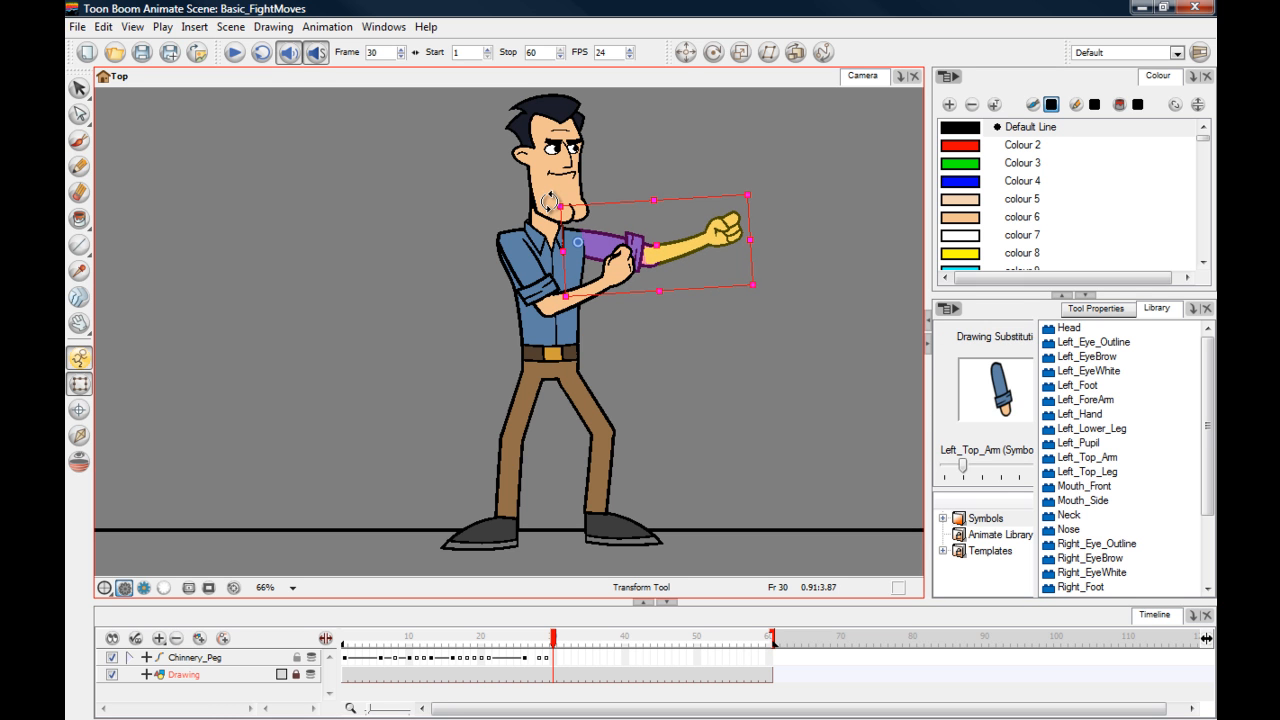
left_click(640, 195)
left_click(718, 228)
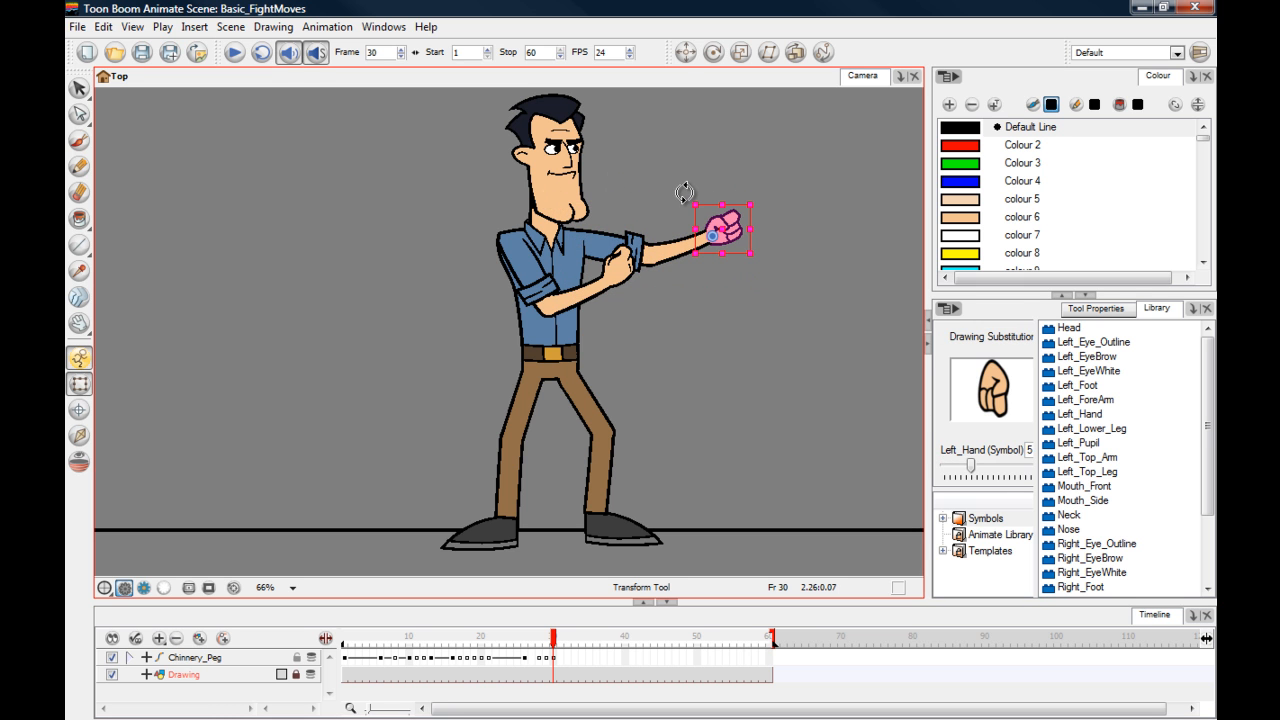
left_click(445, 289)
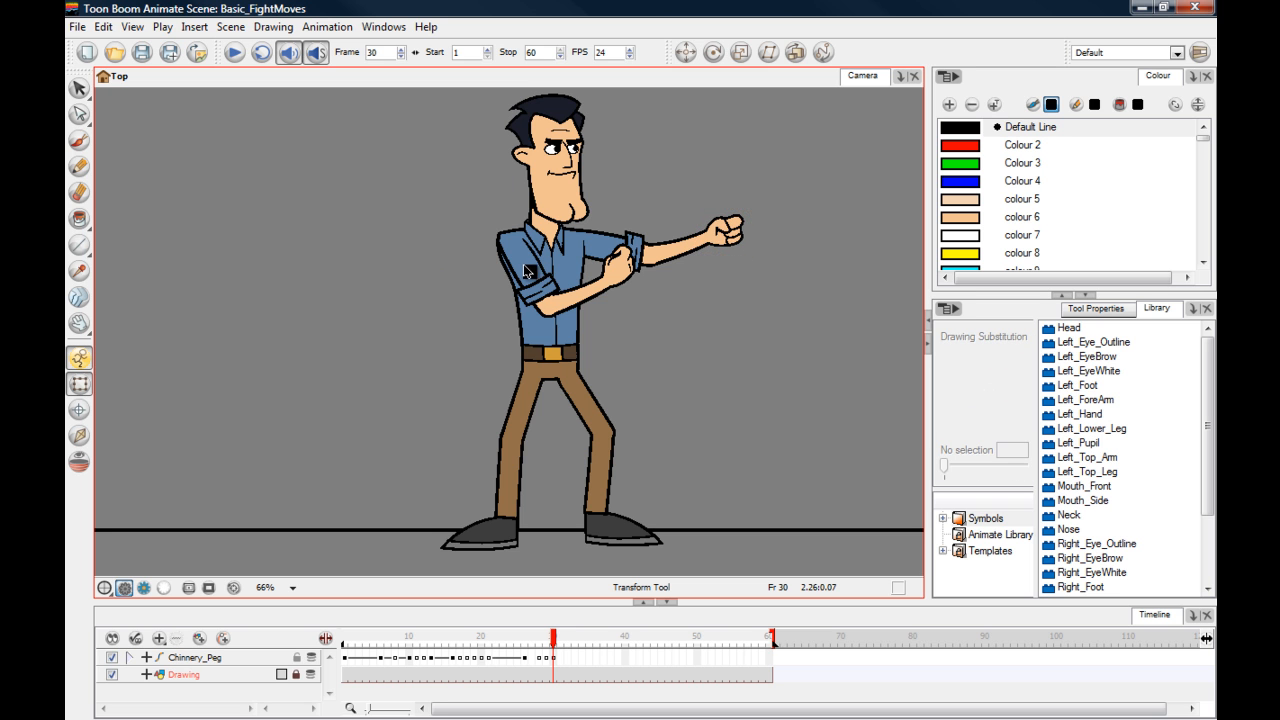
- At frame 29, rotate the bent right arm slightly so its elbow and forearm drop lower
left_click(547, 639)
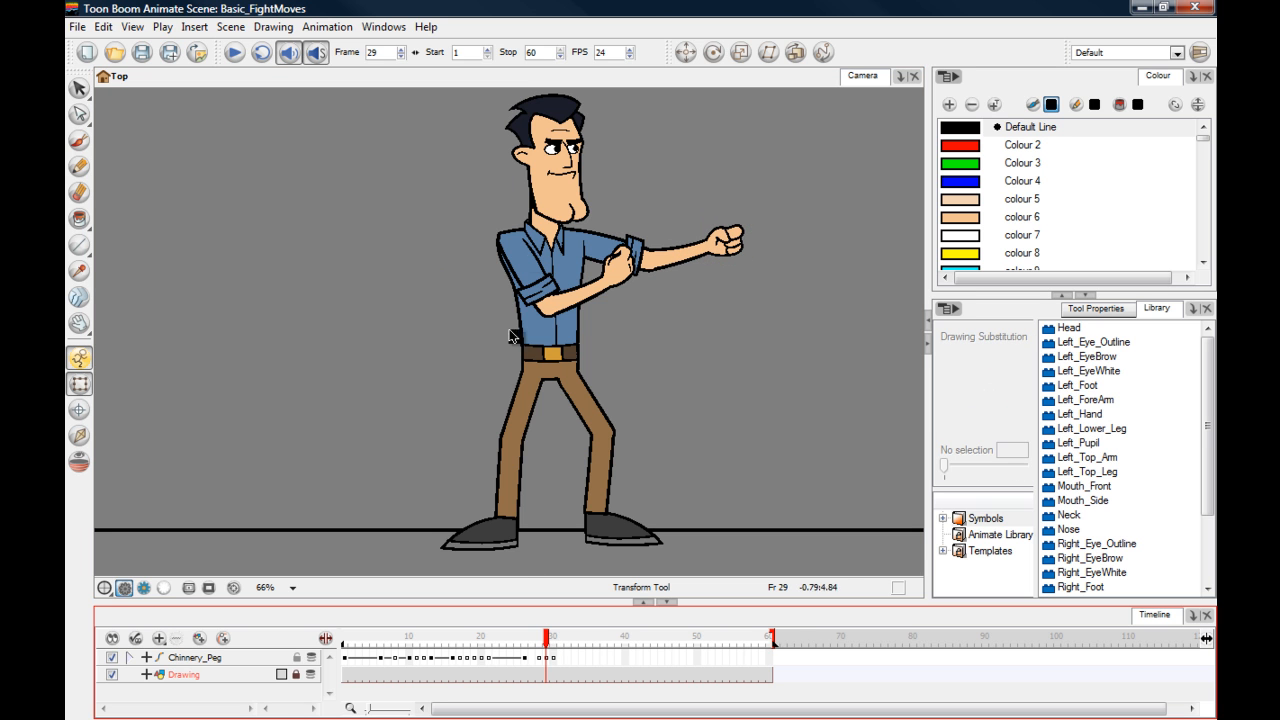
left_click(515, 290)
mouse_move(471, 218)
left_mouse_down()
mouse_move(460, 204)
mouse_move(454, 227)
mouse_move(436, 213)
left_mouse_up()
left_click(436, 212)
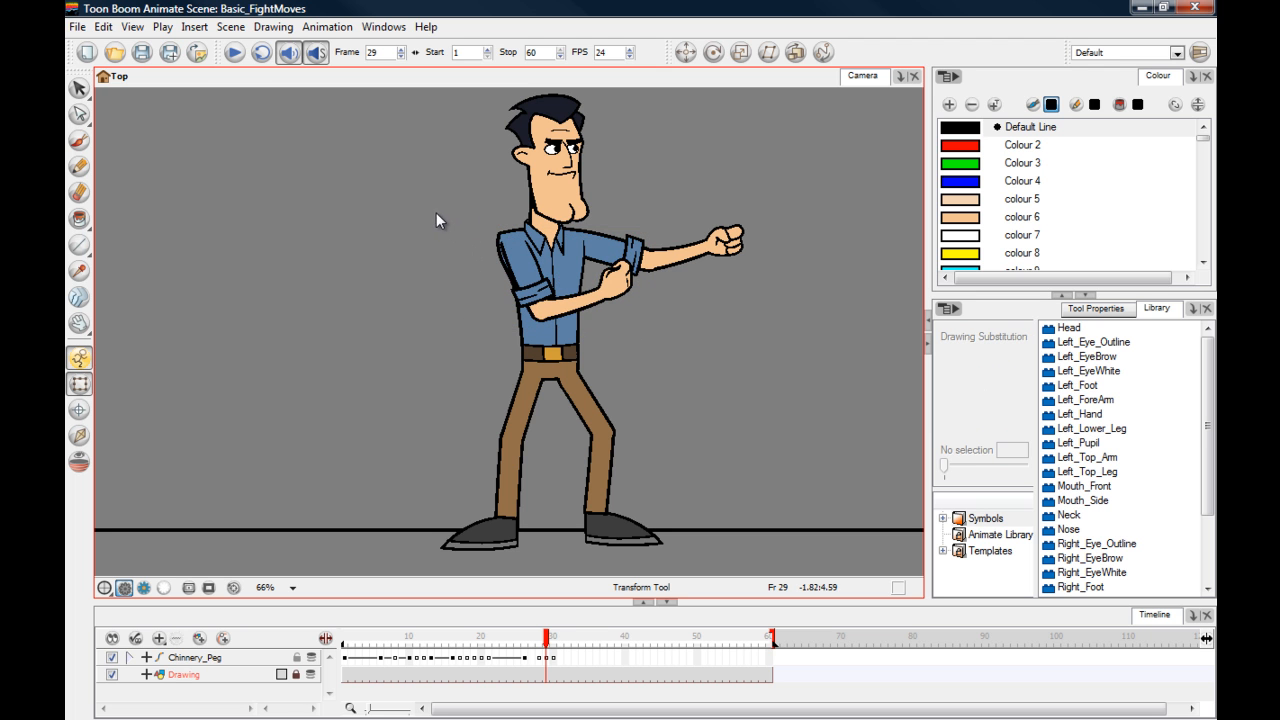
- Play the animation from frame 1, and replay the punch from around frame 25 to check its timing
left_click_drag(546, 640, 344, 645)
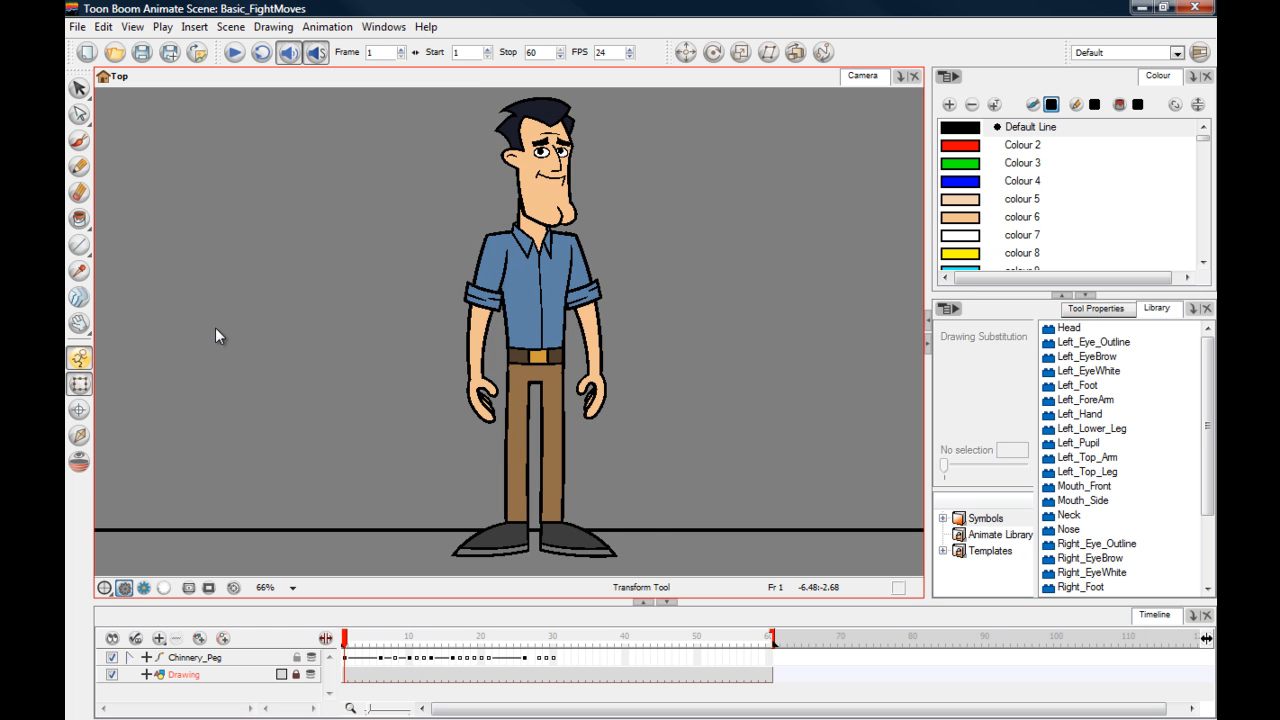
left_click(236, 57)
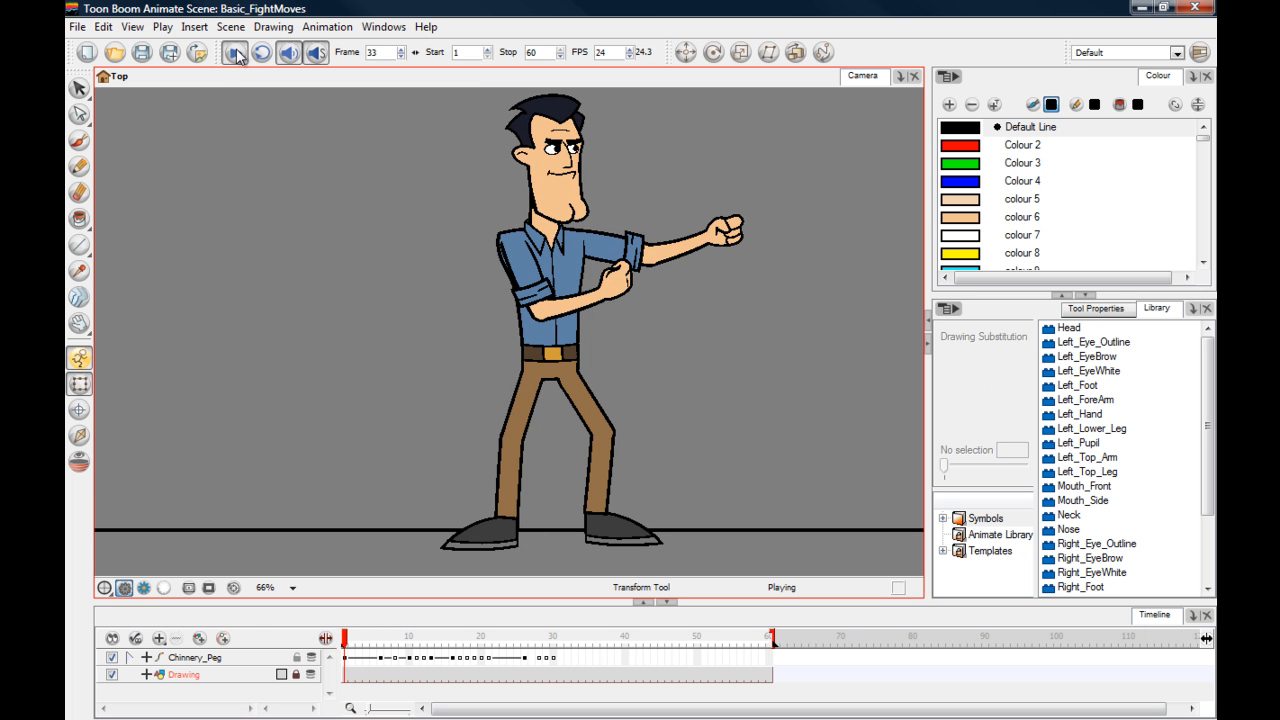
left_click(524, 641)
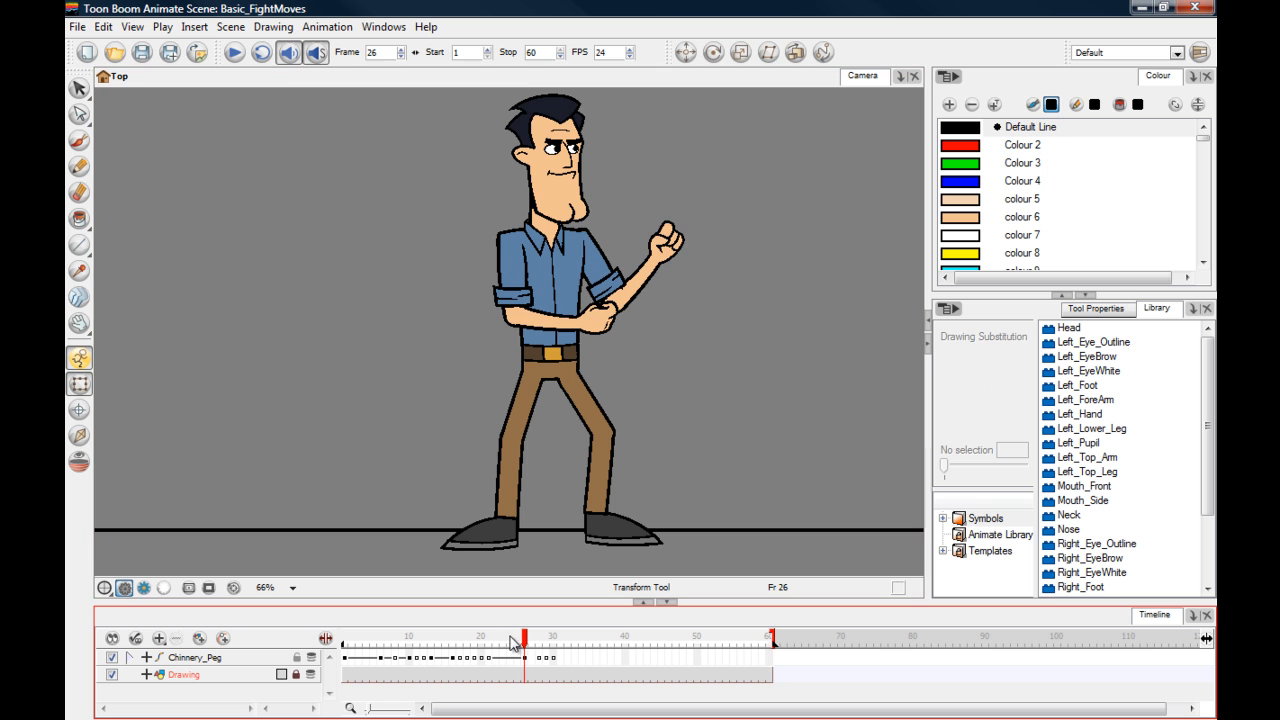
left_click(235, 54)
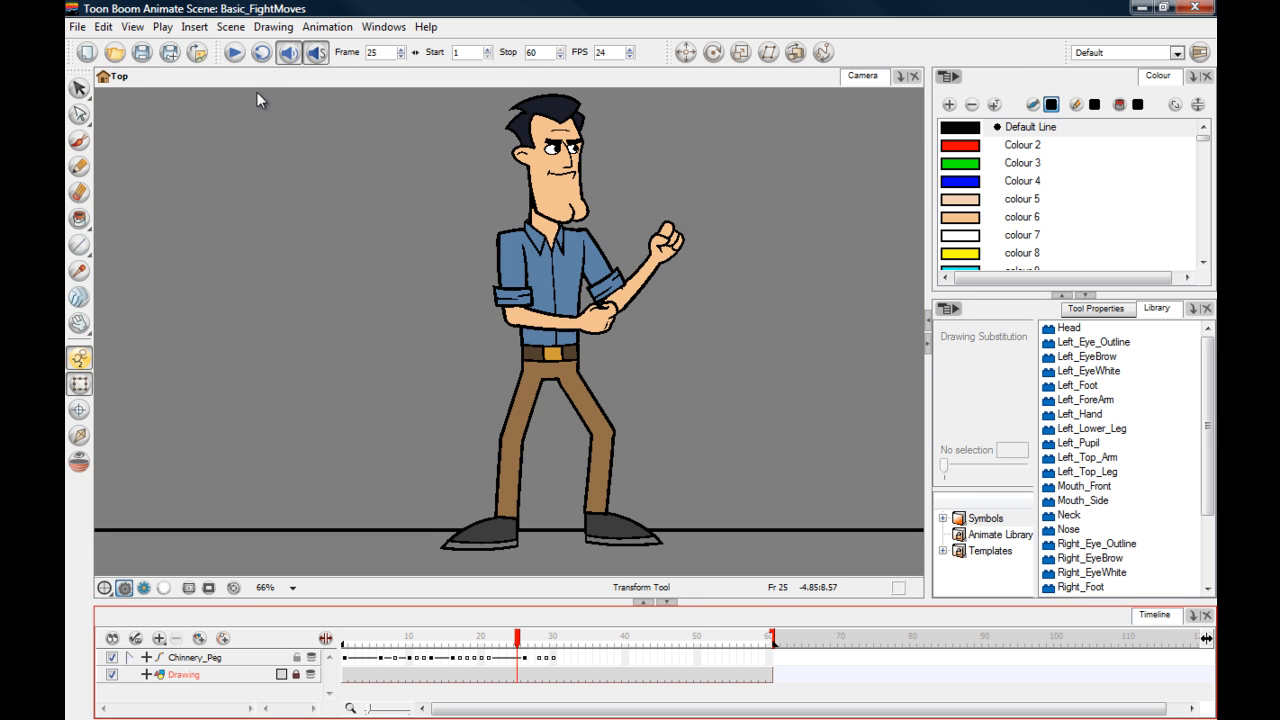
left_click(235, 54)
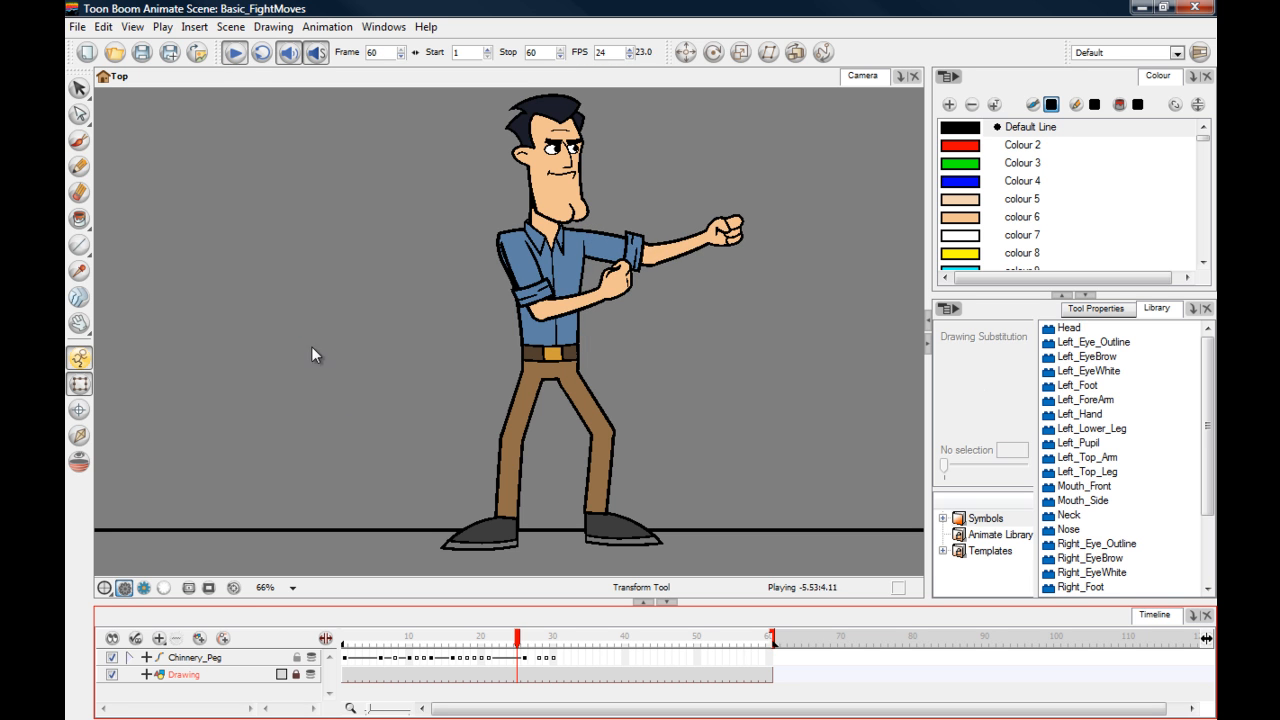
- At frame 28, tilt the whole upper body slightly forward and rotate the extended left arm up a little
mouse_move(540, 643)
left_mouse_down()
mouse_move(529, 643)
mouse_move(543, 641)
left_mouse_up()
left_click(544, 668)
left_click(344, 463)
left_click_drag(433, 99, 670, 283)
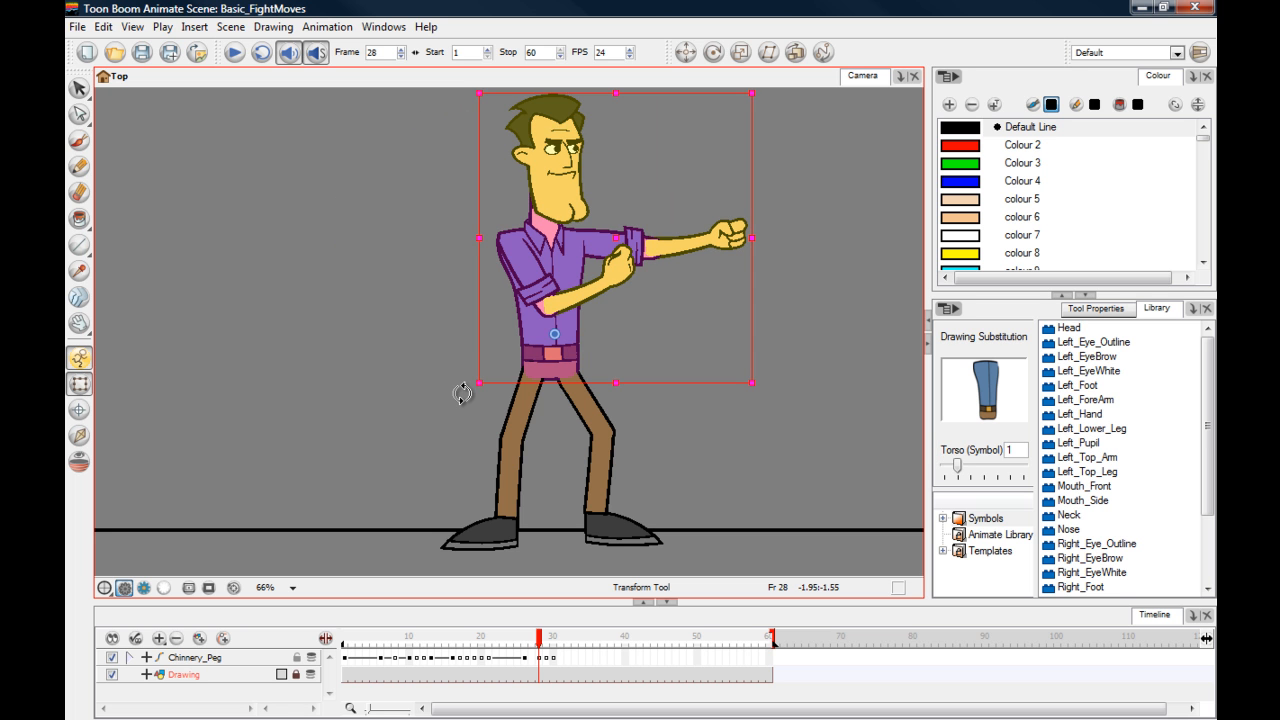
left_click_drag(461, 389, 458, 387)
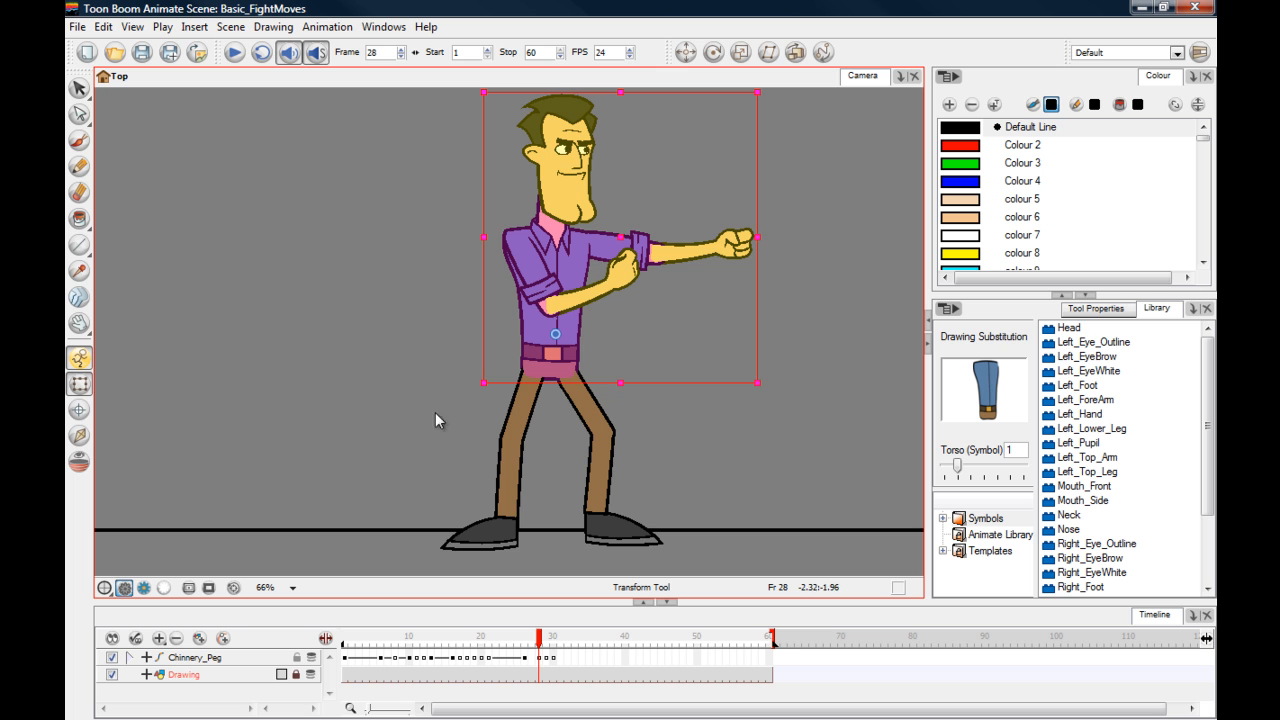
left_click(418, 300)
left_click(606, 248)
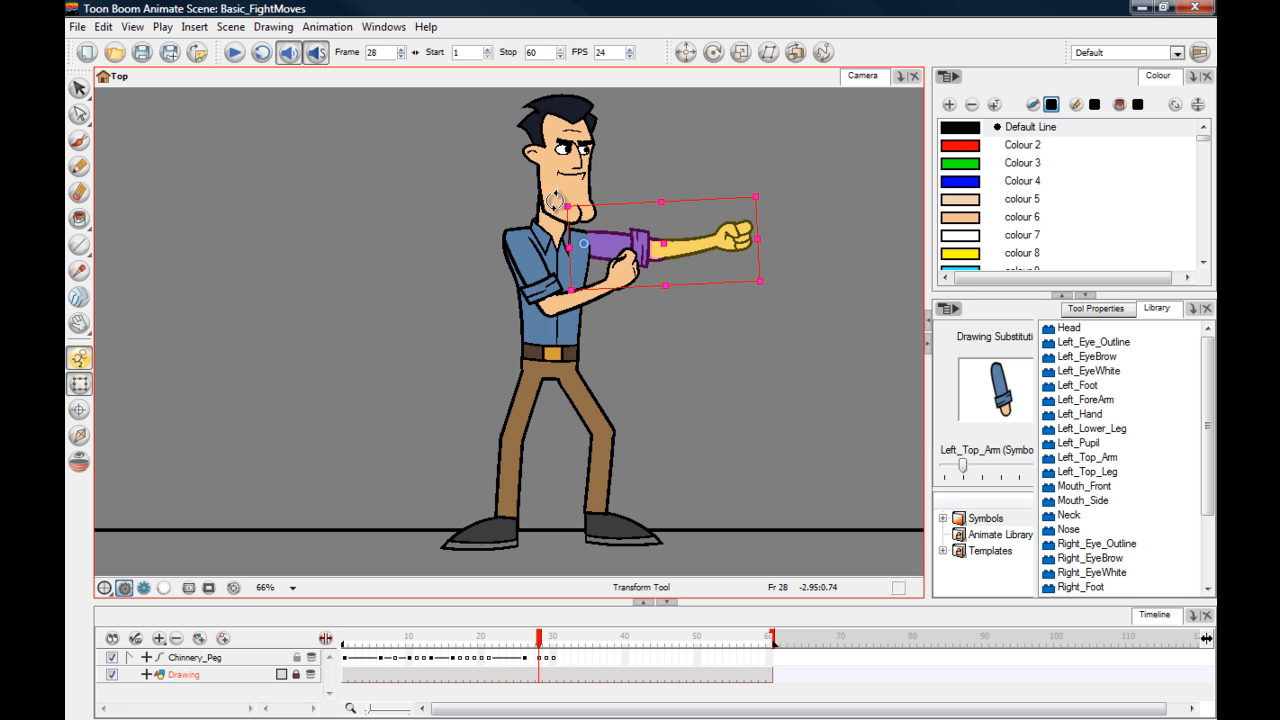
left_click(481, 162)
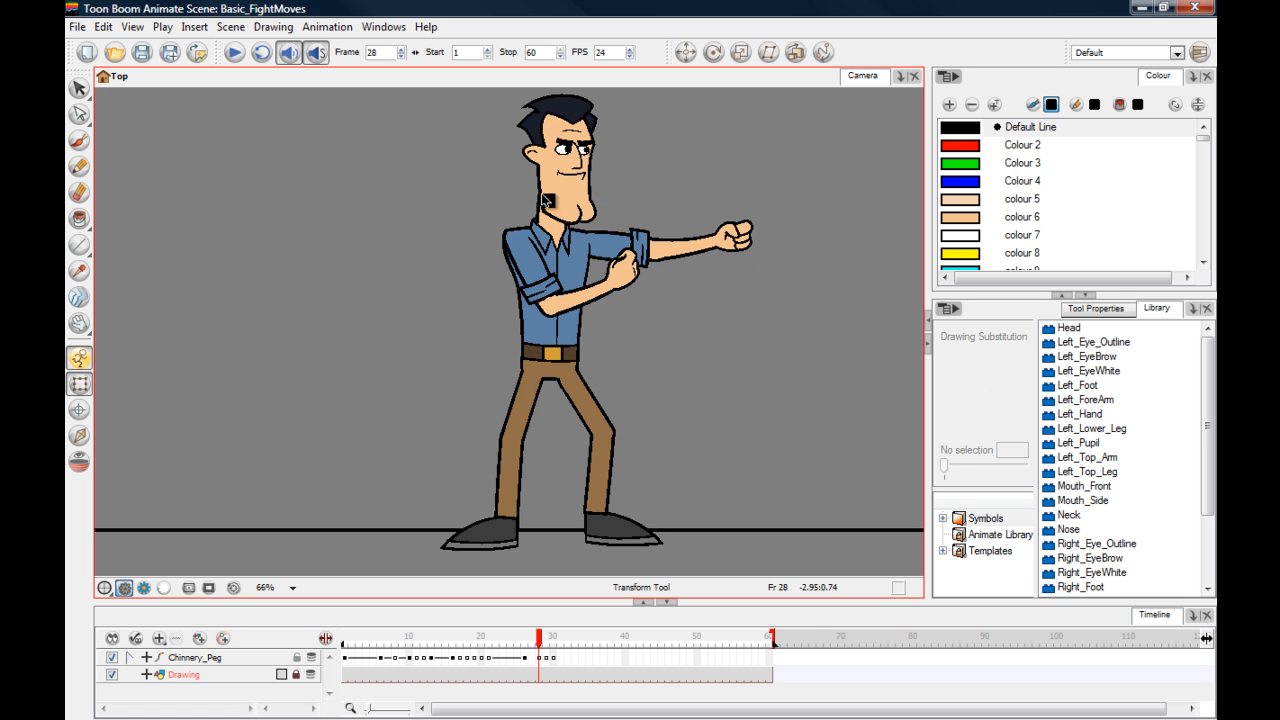
- At frame 31, nudge the bent right arm two steps toward the torso to realign it with the shoulder
left_click(548, 637)
left_click_drag(548, 637, 560, 637)
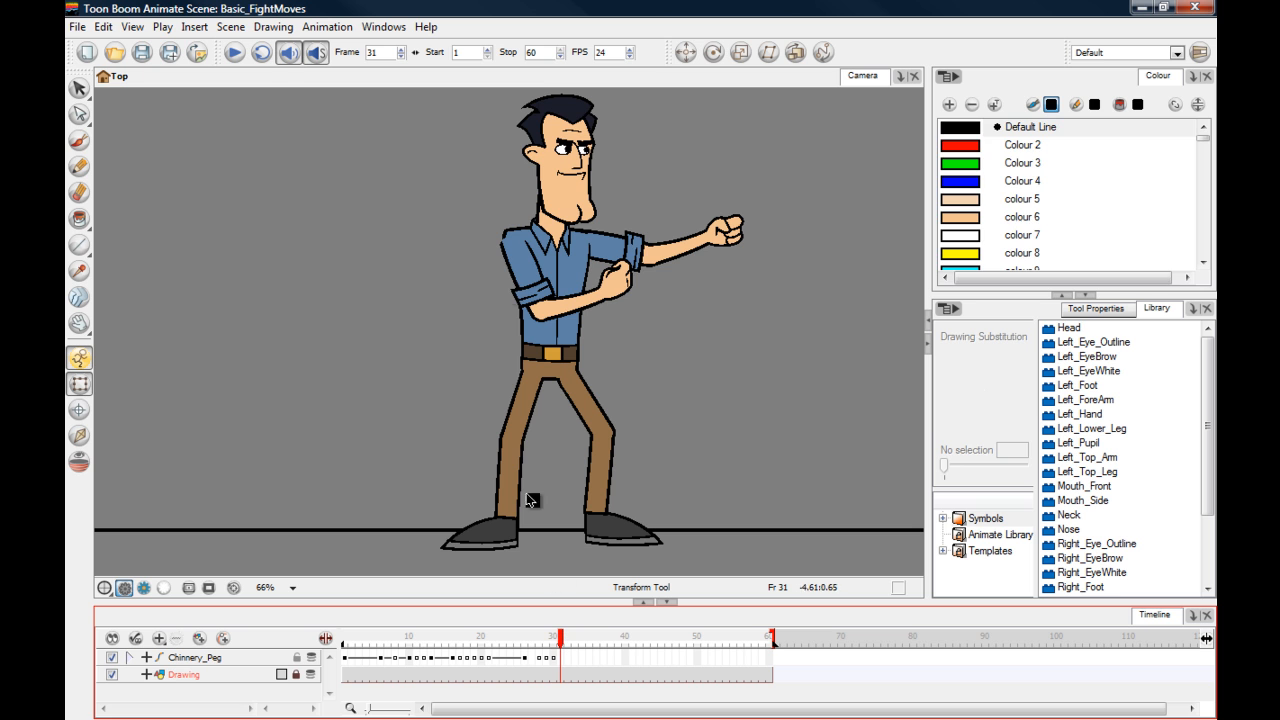
left_click(528, 260)
key("Right")
key("Right")
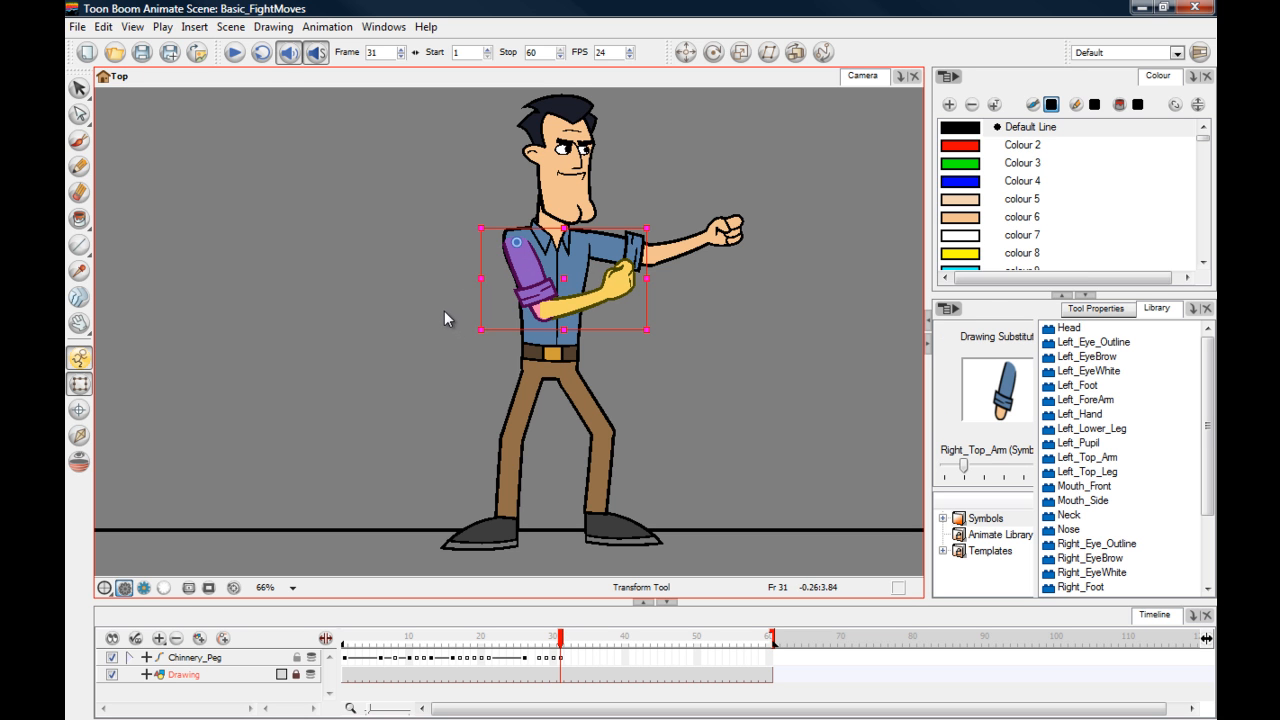
- Shift the bent right arm two nudges forward at frame 30 to line up with the shoulder
key("comma")
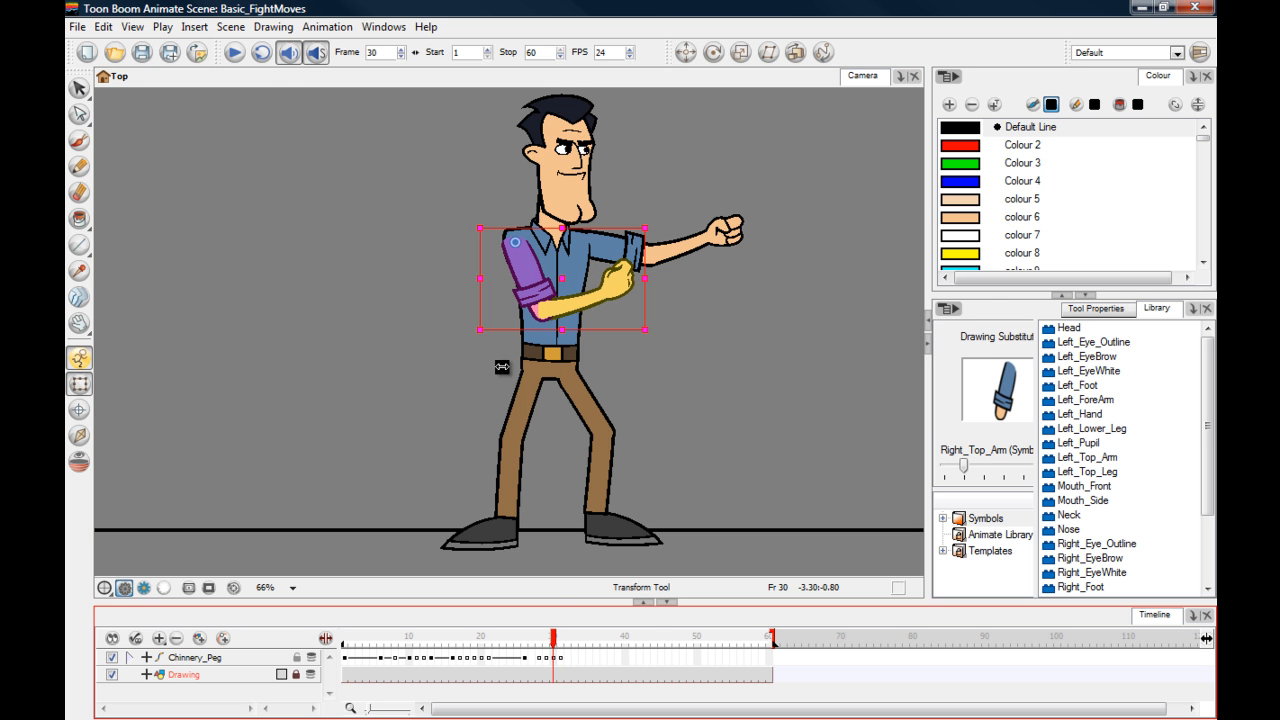
key("Right")
key("Right")
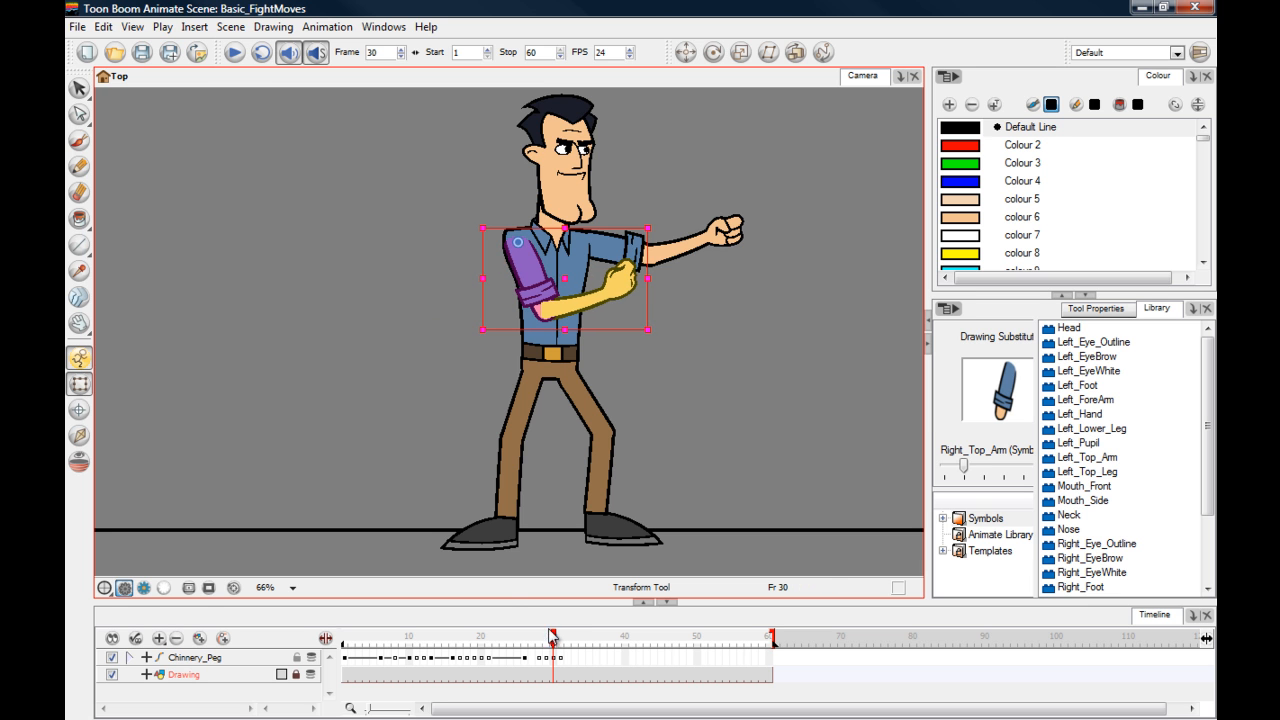
- Fine-tune the bent right arm's horizontal position at frame 29 and compare it with frame 30
left_click_drag(552, 636, 546, 636)
key("Left")
key("Left")
key("Right")
mouse_move(548, 637)
left_mouse_down()
mouse_move(531, 640)
mouse_move(577, 643)
mouse_move(554, 645)
left_mouse_up()
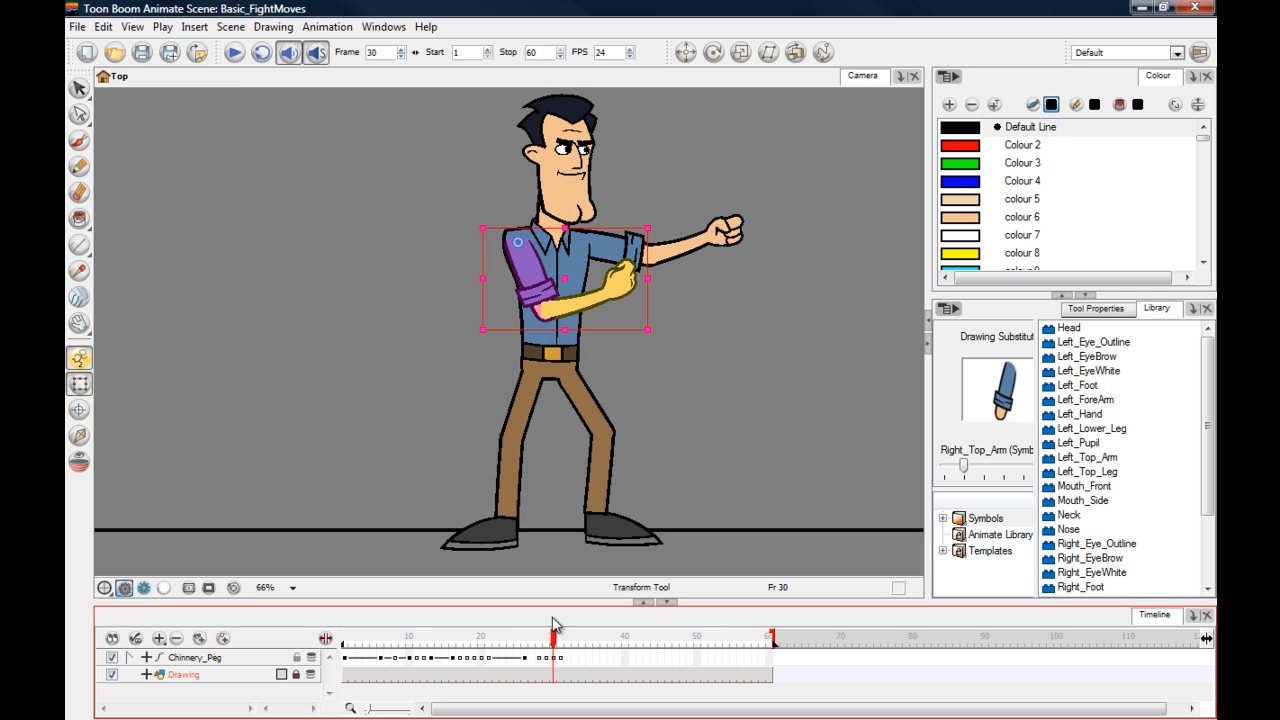
left_click(405, 327)
- Play back the punch from frame 23 to review the body lean and arm motion
left_click(531, 640)
left_click_drag(531, 641, 503, 646)
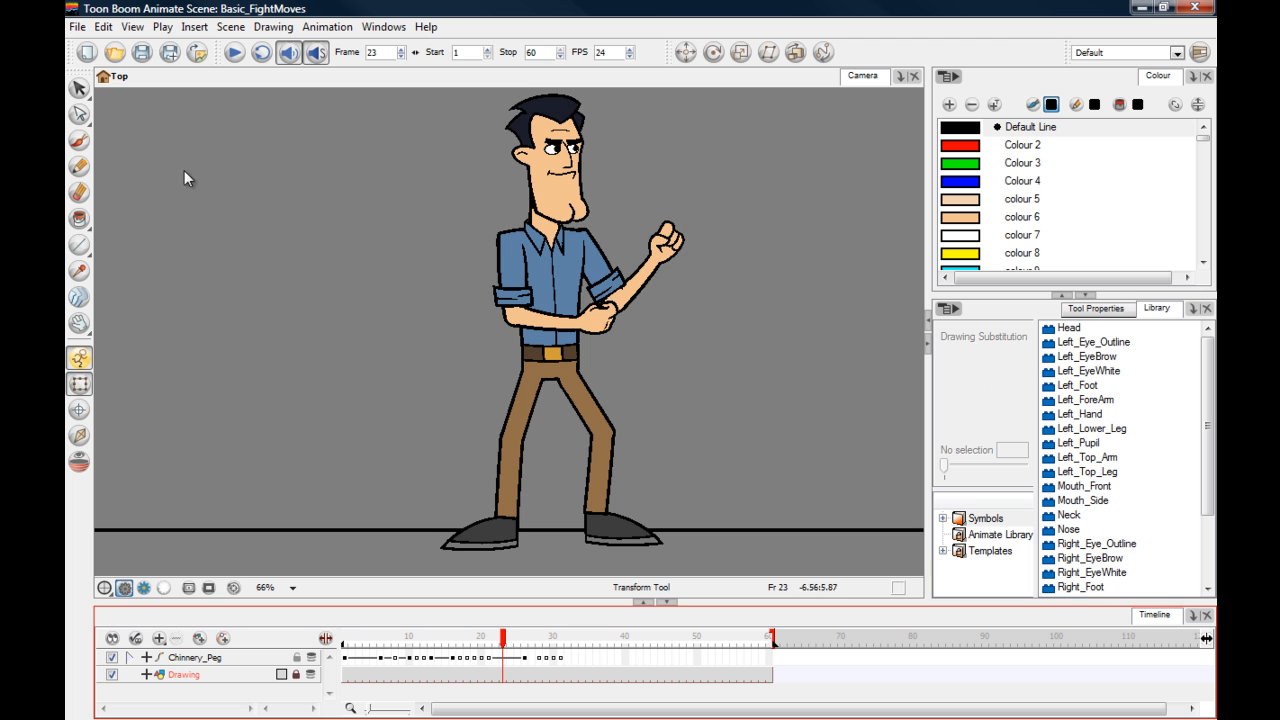
left_click(235, 54)
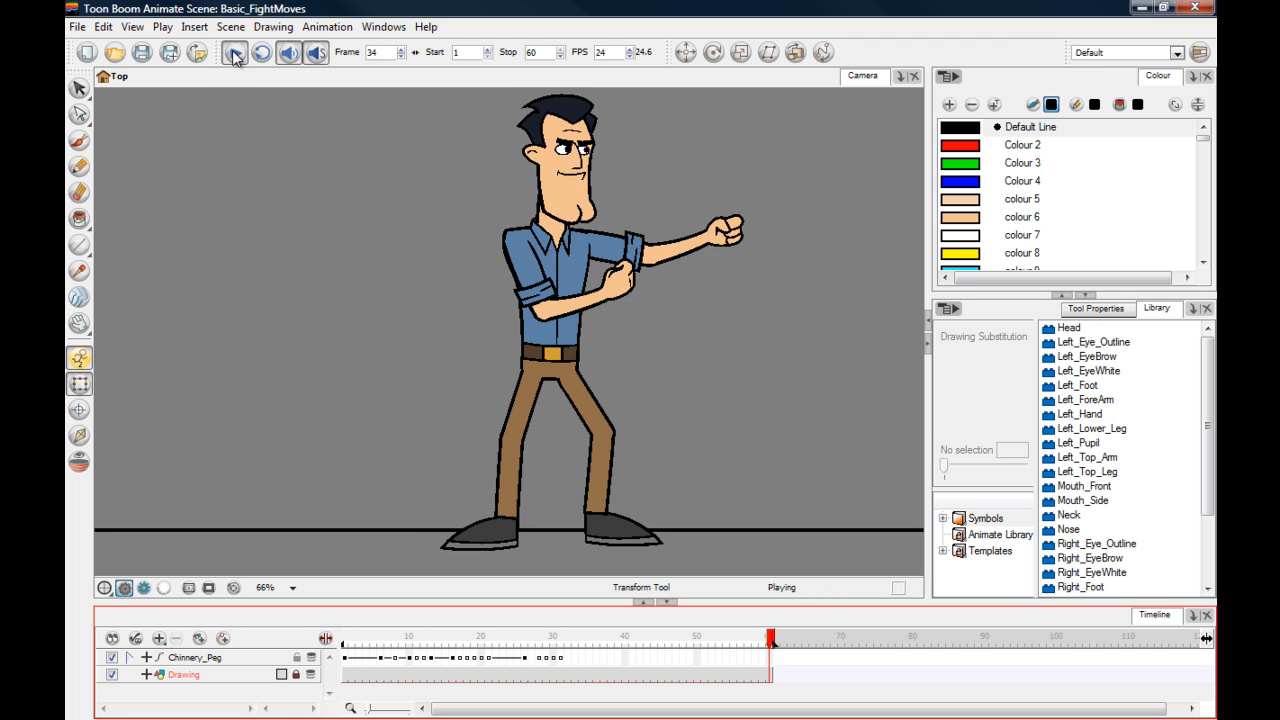
left_click(235, 55)
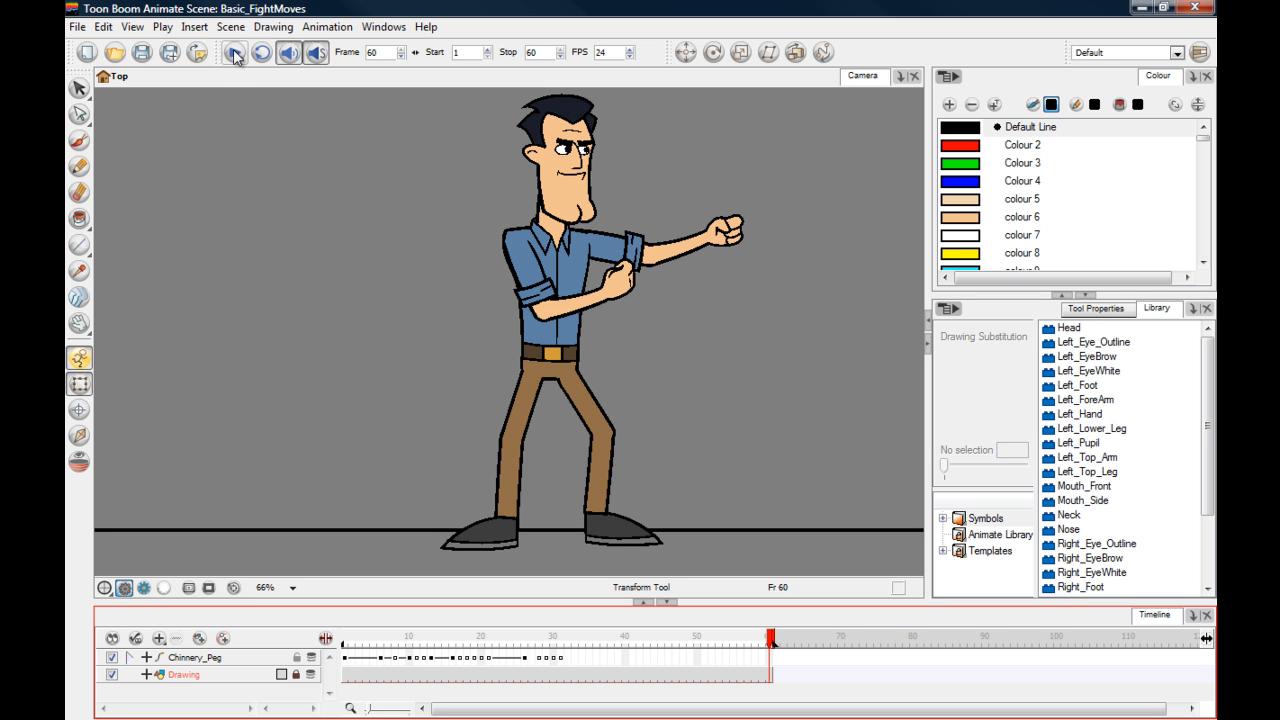
- At frame 28, stretch the extended left arm horizontally so the fist reaches slightly farther forward
mouse_move(521, 639)
left_mouse_down()
mouse_move(566, 641)
mouse_move(510, 641)
mouse_move(586, 640)
mouse_move(530, 638)
mouse_move(562, 636)
mouse_move(543, 638)
left_mouse_up()
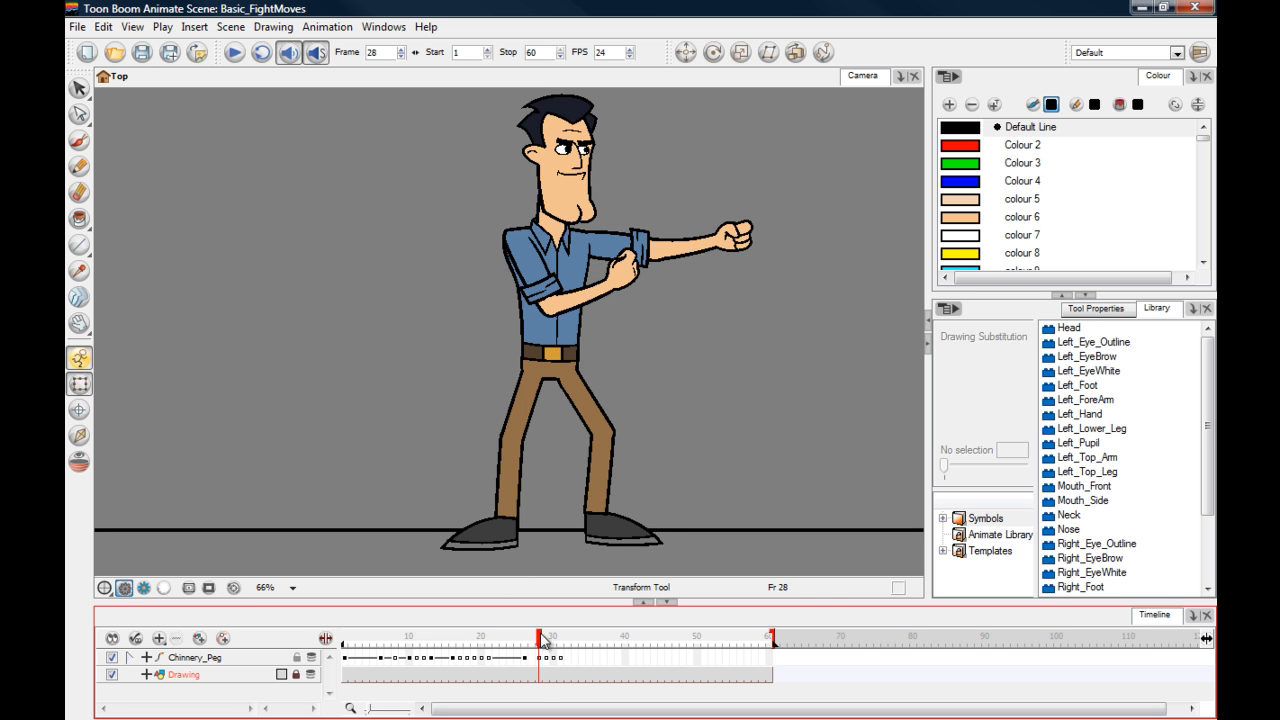
left_click(541, 658)
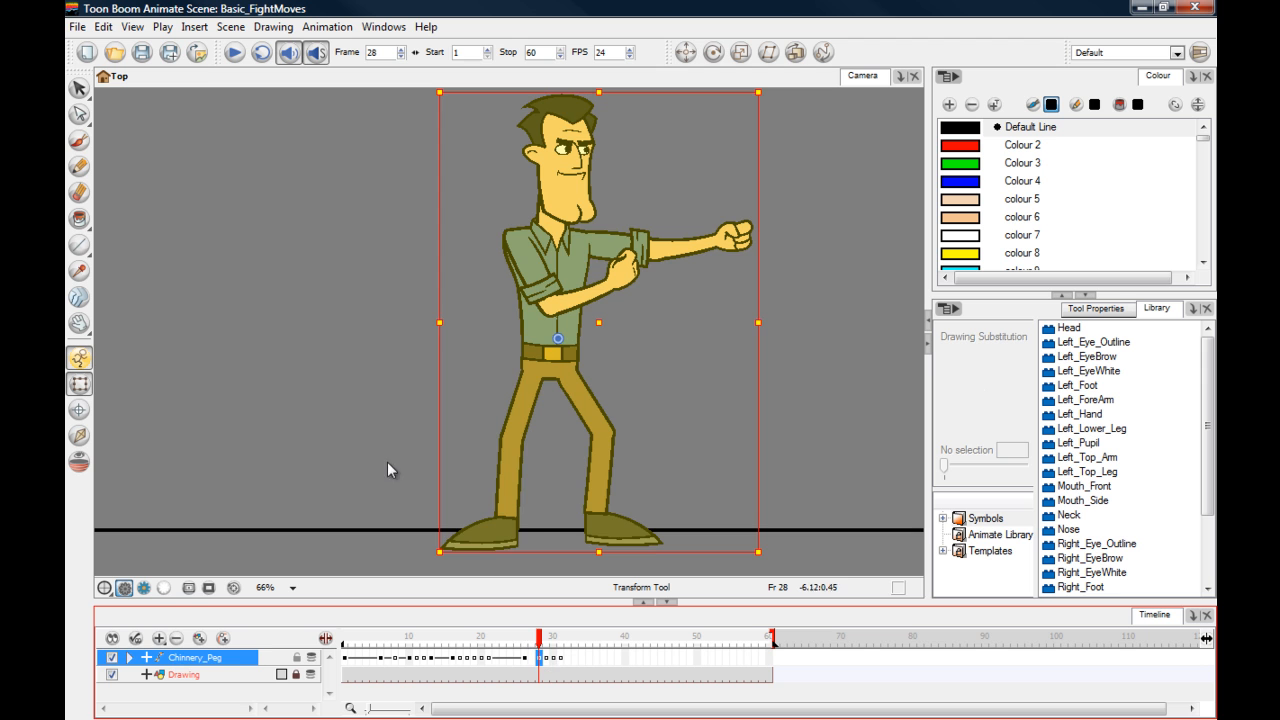
left_click(476, 388)
left_click(605, 246)
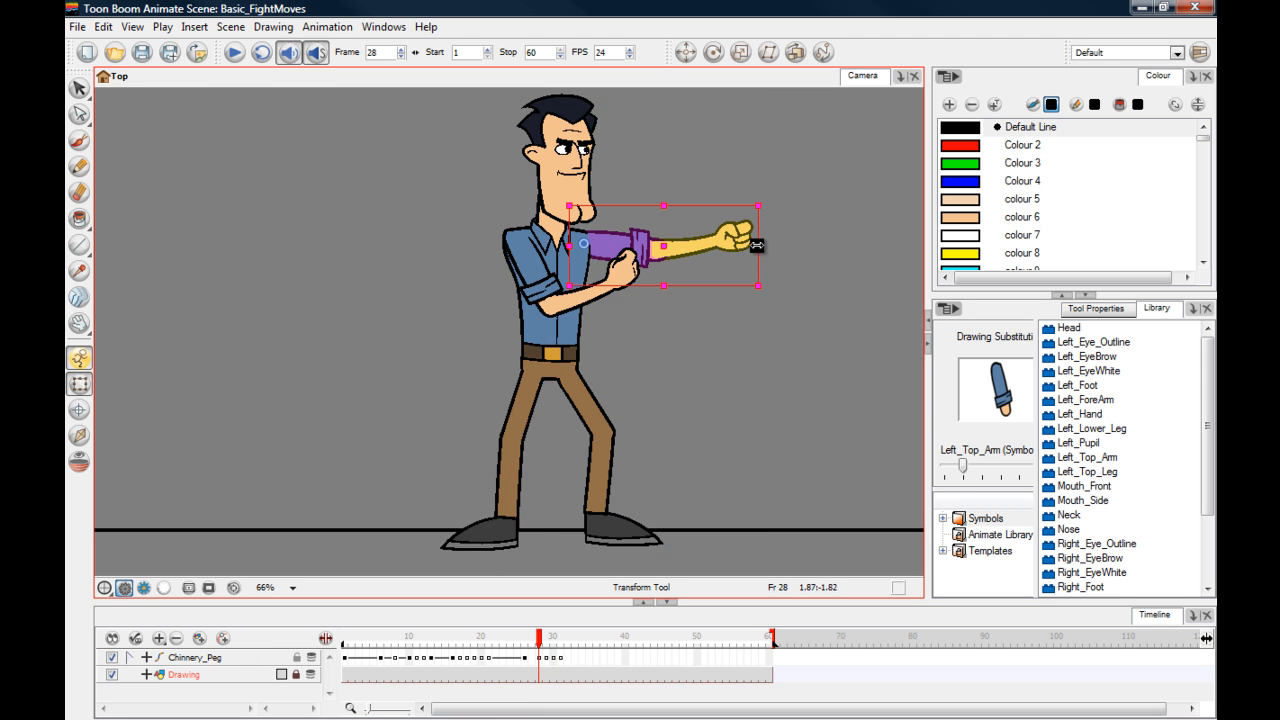
left_click_drag(761, 246, 772, 246)
left_click(383, 260)
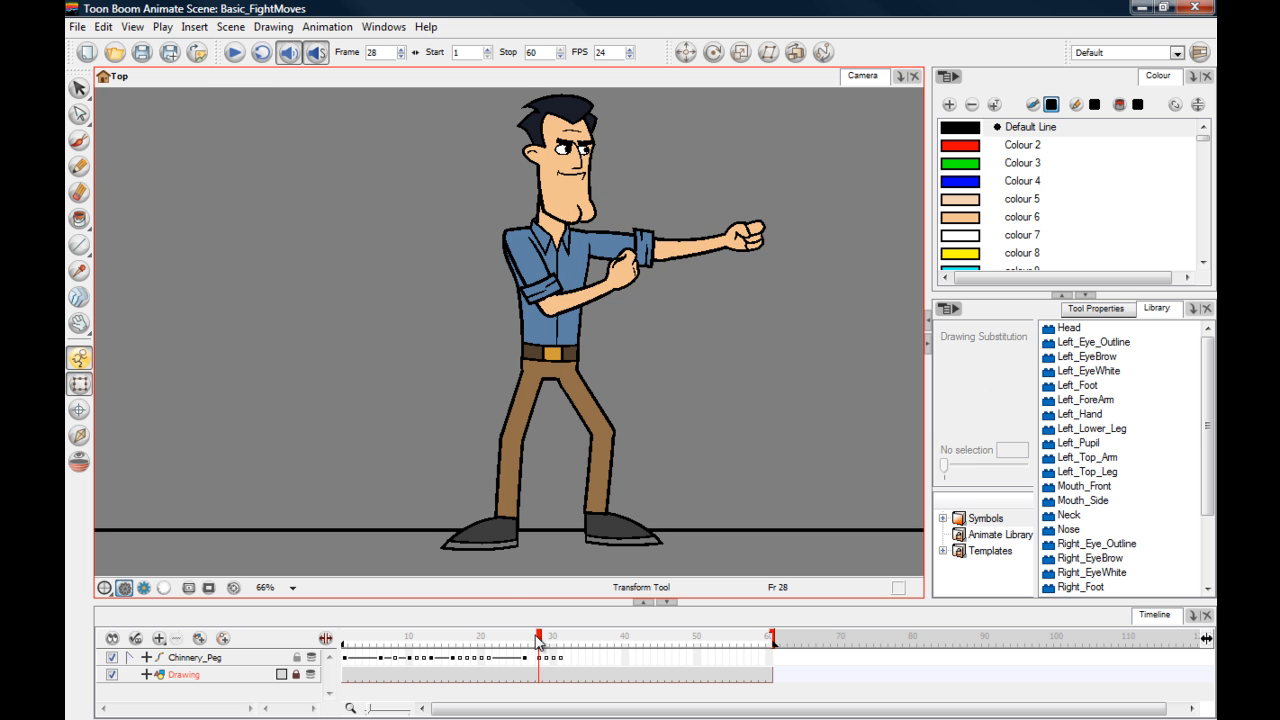
- Replay the punch repeatedly from around frame 23 to examine the stretched arm in motion
left_click_drag(540, 643, 502, 643)
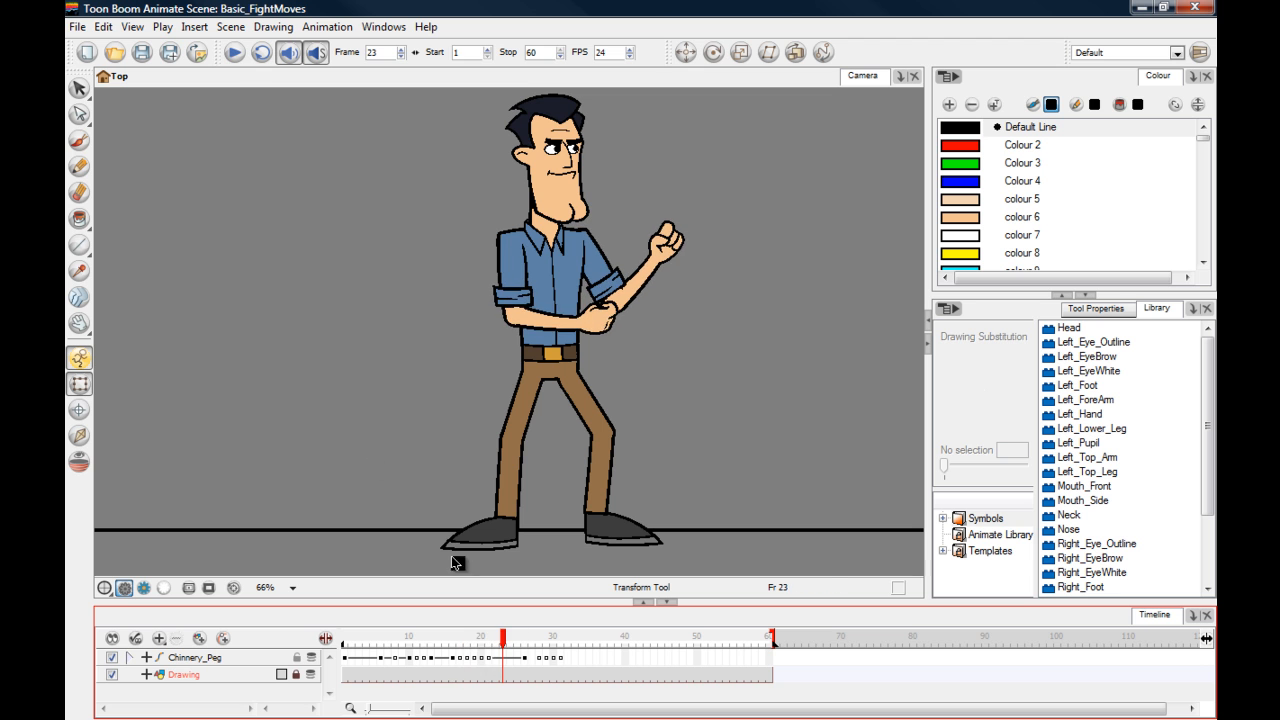
left_click(236, 54)
left_click(236, 54)
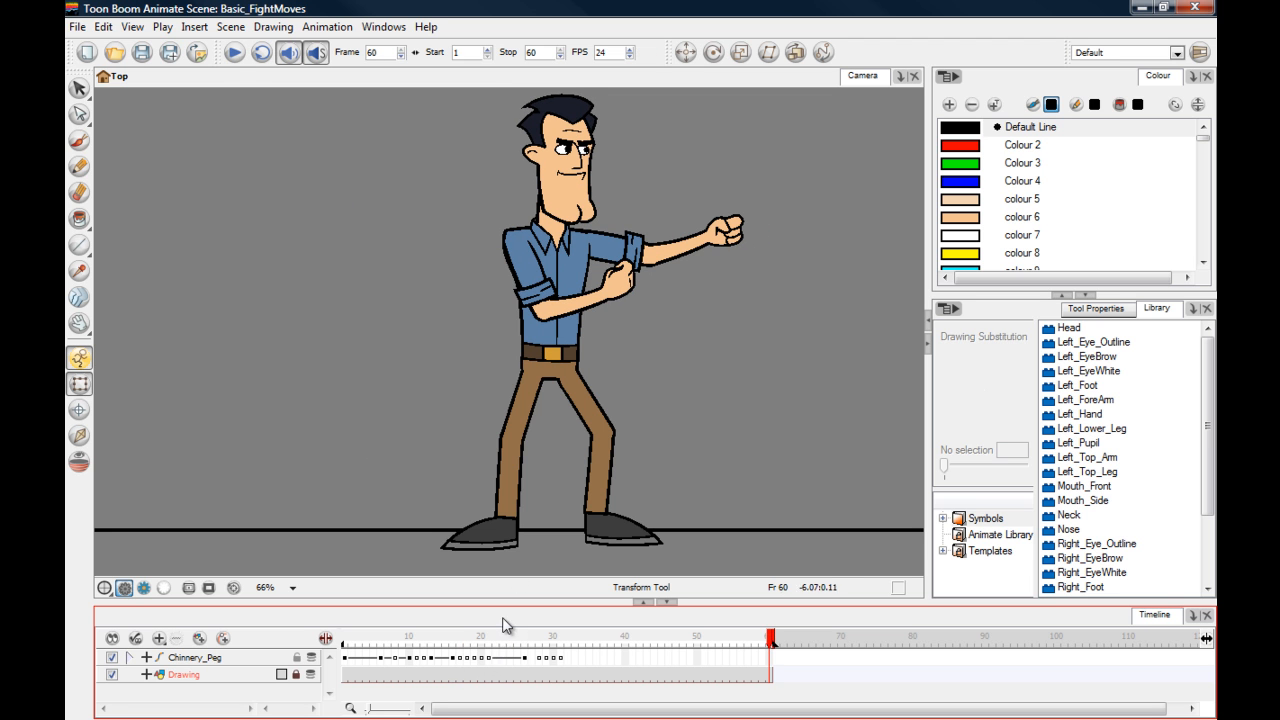
left_click(236, 54)
left_click(512, 648)
left_click(236, 54)
left_click(505, 647)
left_click(236, 54)
- At frame 28, swap the Mouth_Front drawing for the toothy grin mouth
left_click(526, 642)
mouse_move(529, 642)
left_mouse_down()
mouse_move(551, 642)
mouse_move(539, 640)
left_mouse_up()
left_click(566, 210)
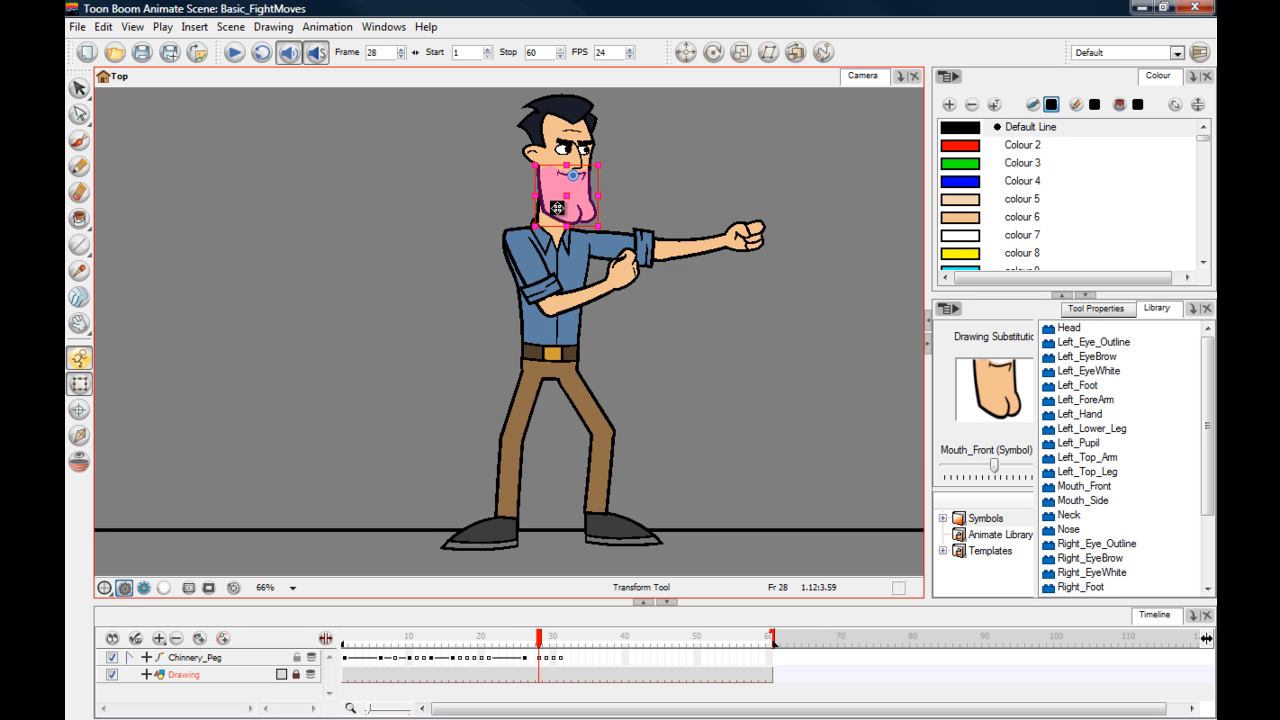
left_click_drag(999, 471, 990, 470)
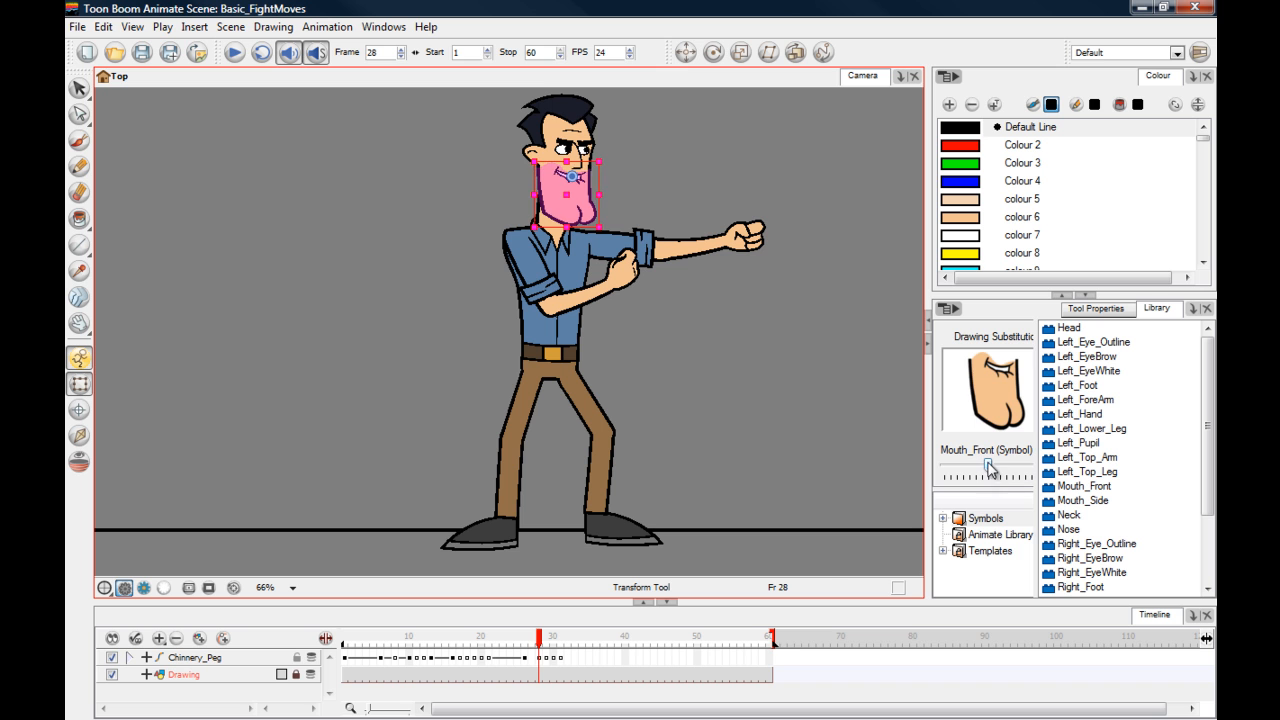
left_click(441, 246)
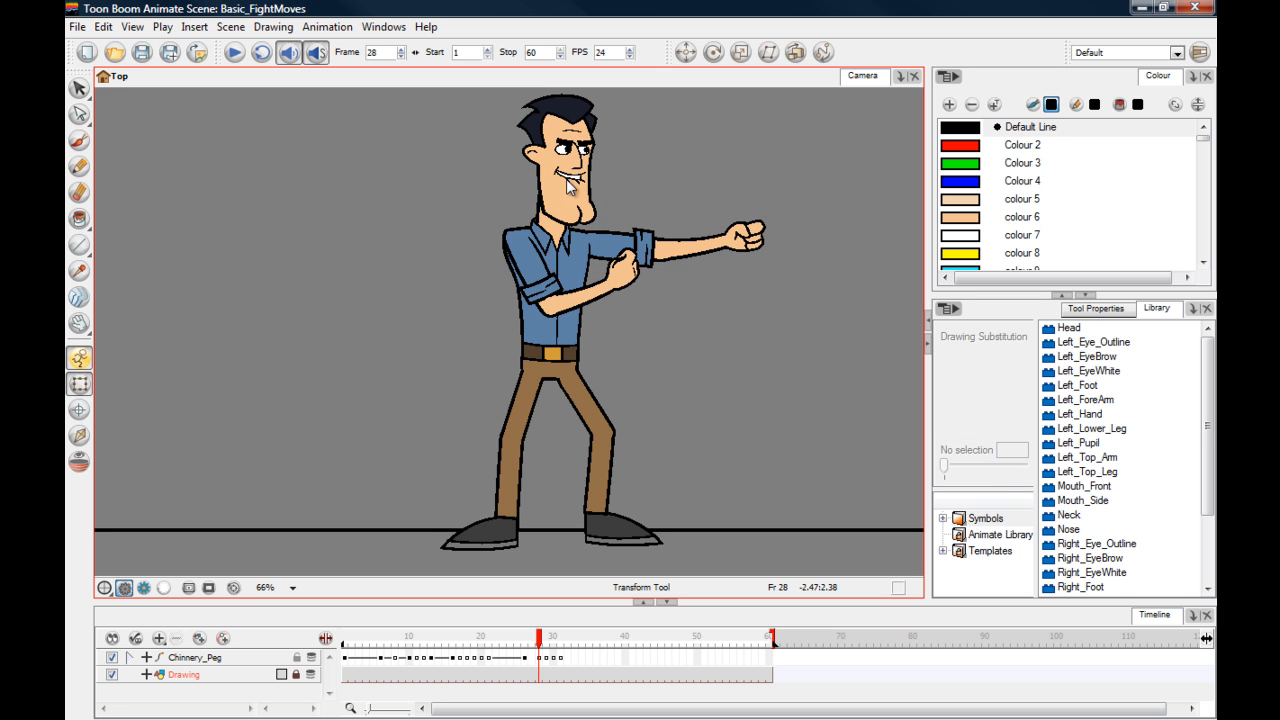
left_click_drag(439, 178, 330, 305)
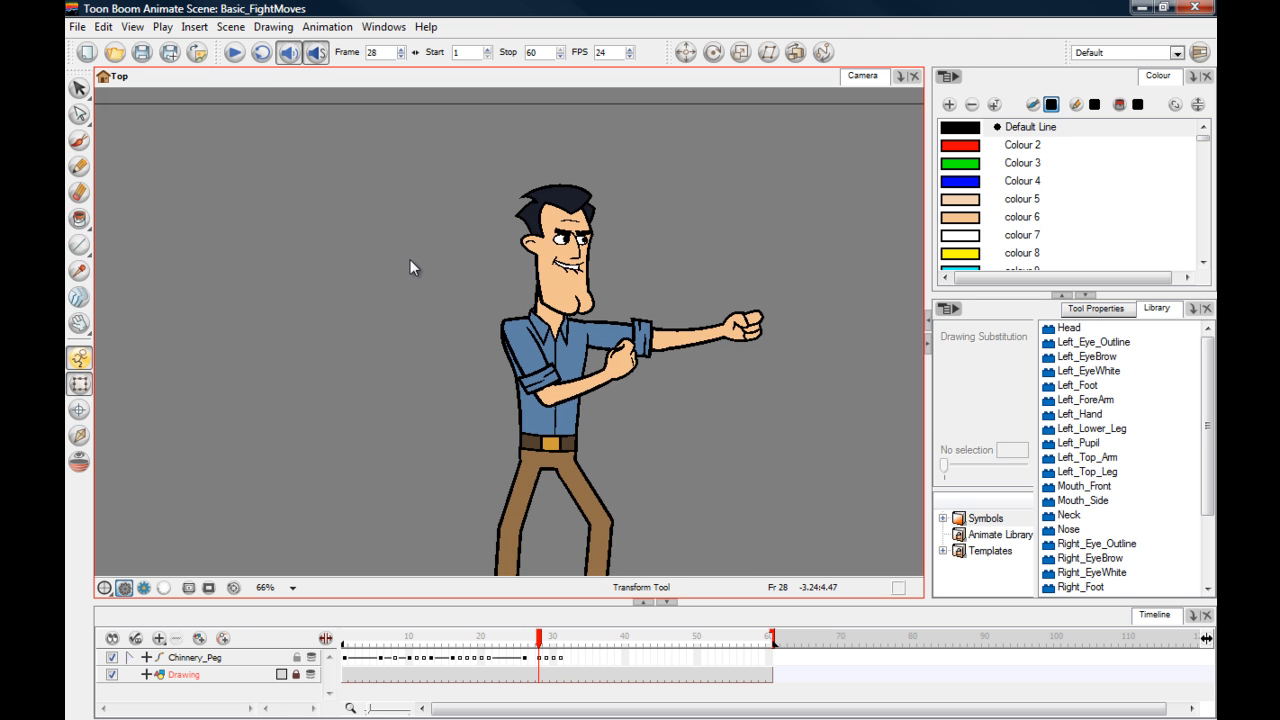
- At frame 28, rotate the right eyebrow and nudge the left one to give the face a fiercer expression
scroll(411, 262, "up", 3)
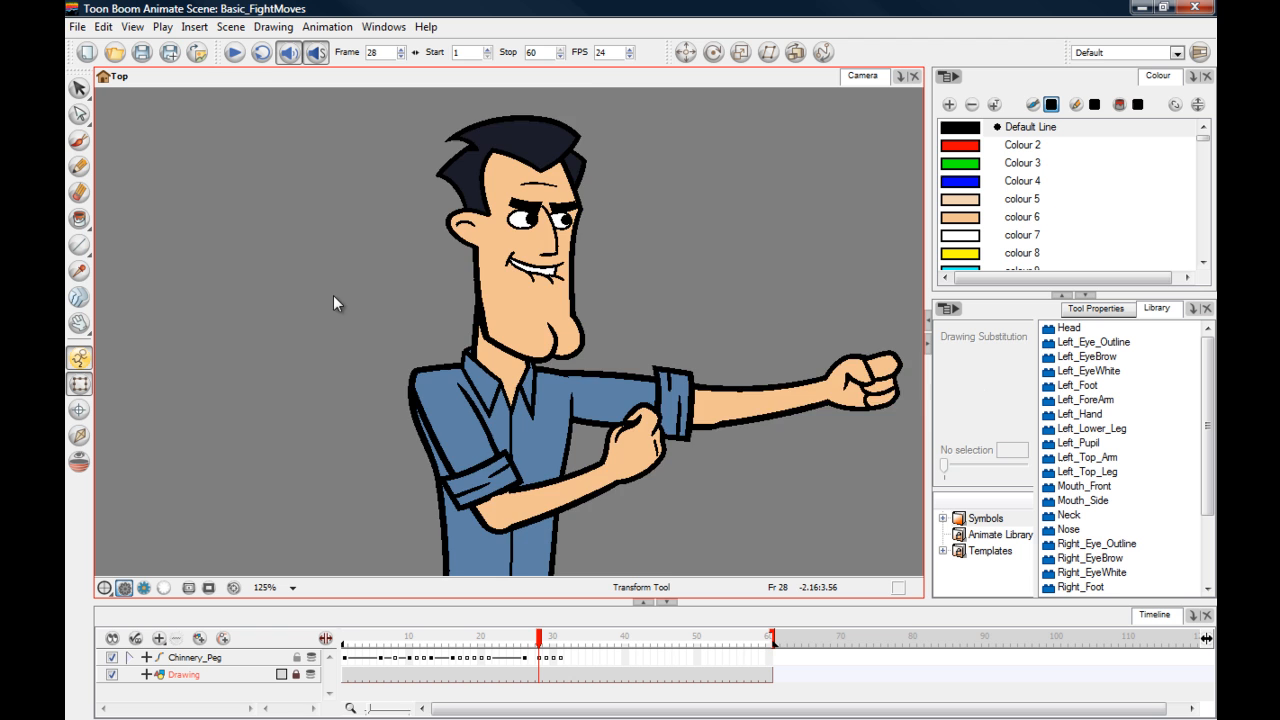
scroll(333, 297, "up", 3)
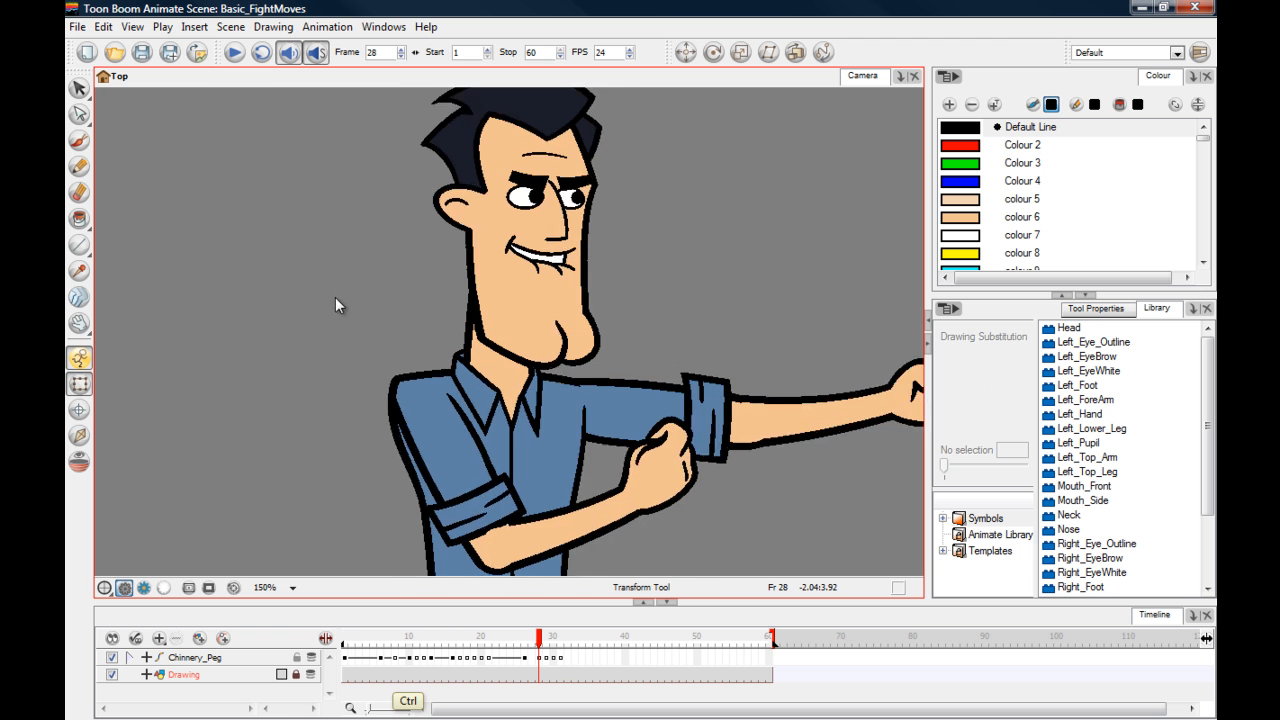
left_click_drag(330, 237, 420, 300)
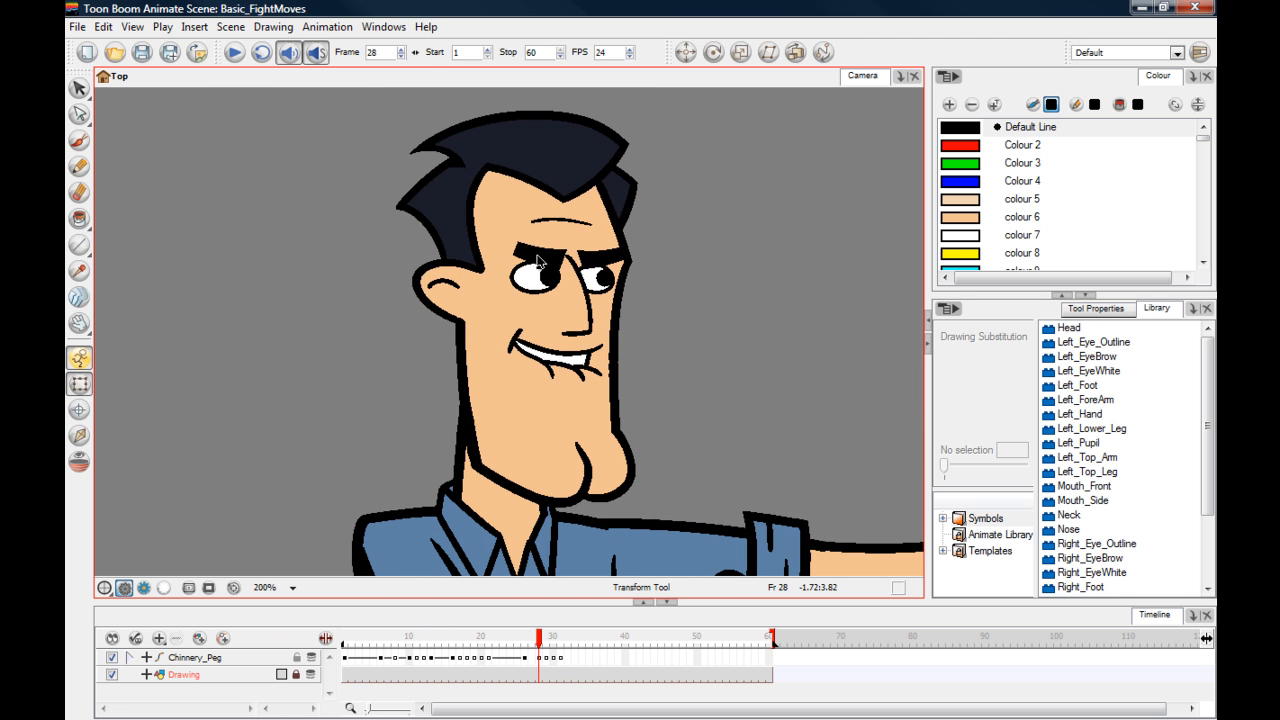
left_click(537, 258)
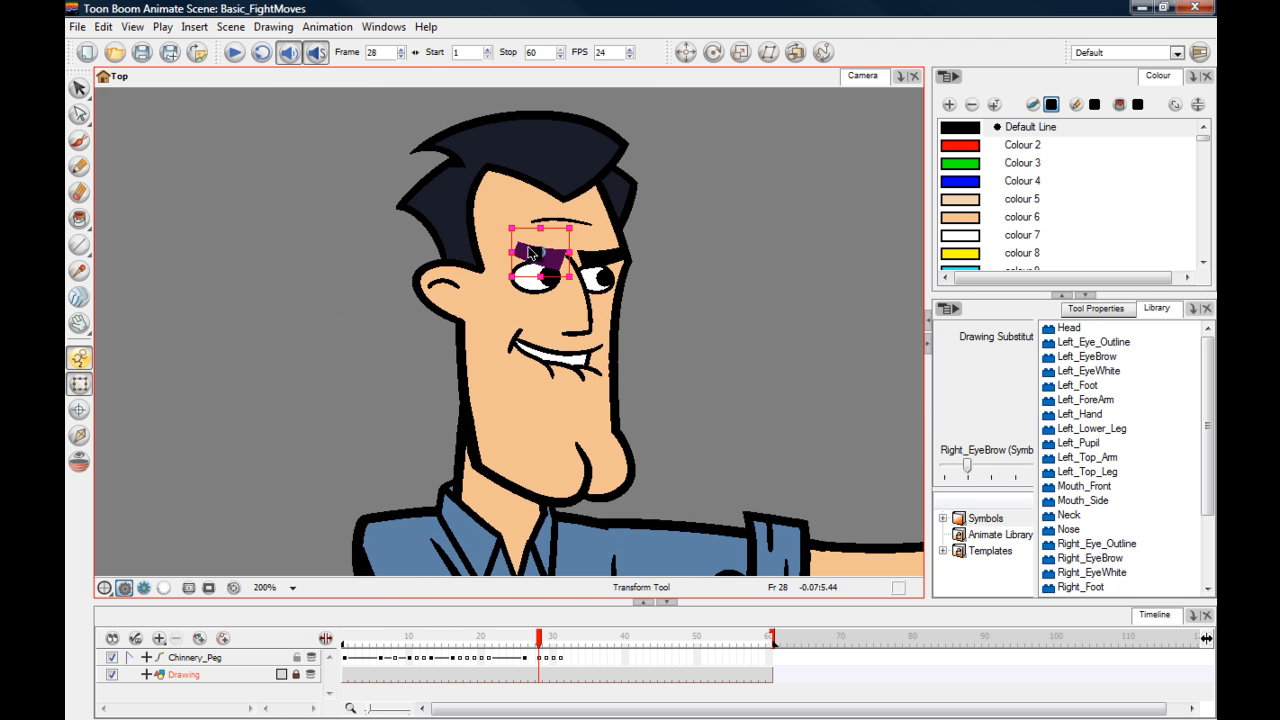
left_click_drag(500, 218, 559, 236)
left_click(599, 259)
key("Left")
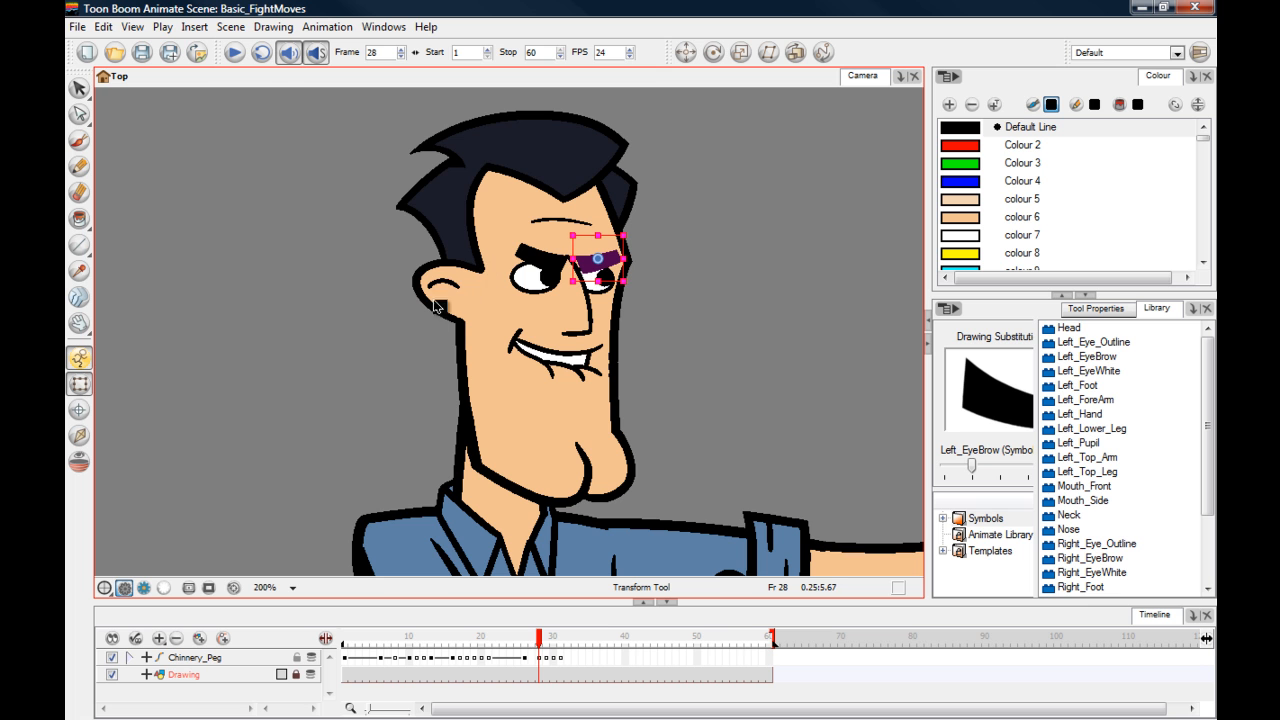
- Scrub between frames 28 and 30 to compare the character's face and arm poses
left_click(540, 638)
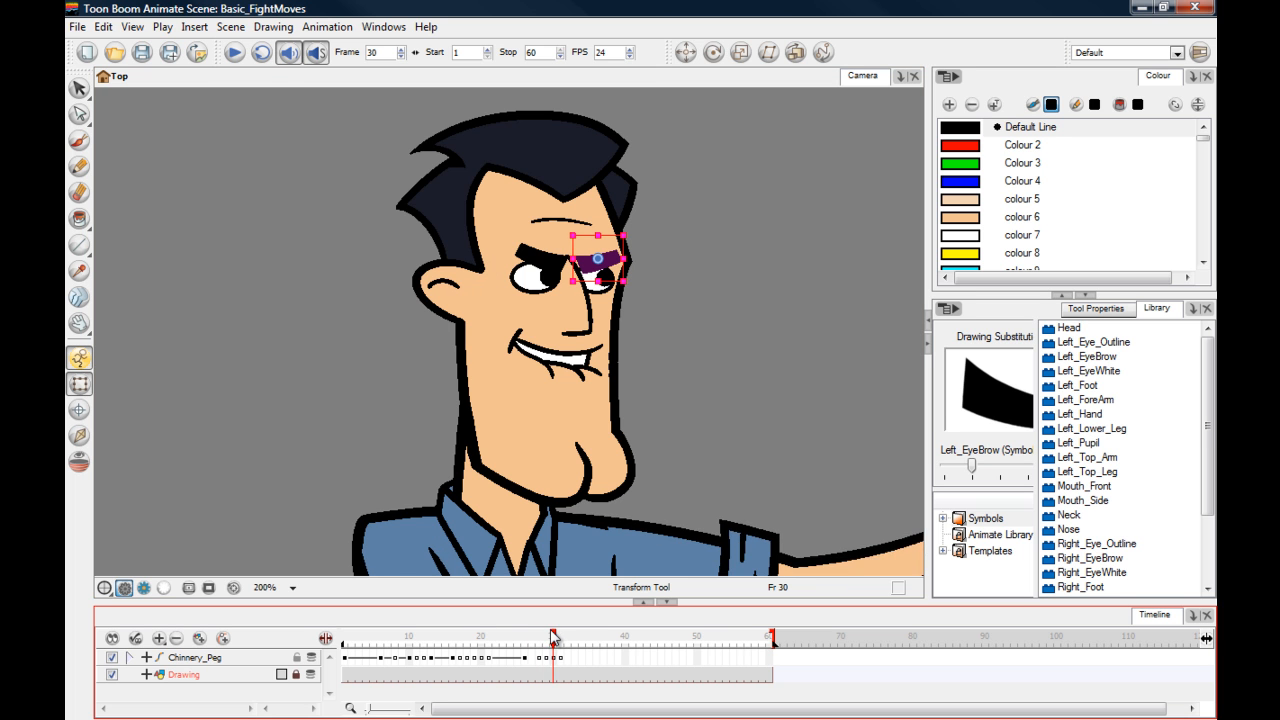
mouse_move(540, 638)
left_mouse_down()
mouse_move(487, 638)
mouse_move(569, 638)
mouse_move(412, 652)
mouse_move(543, 650)
left_mouse_up()
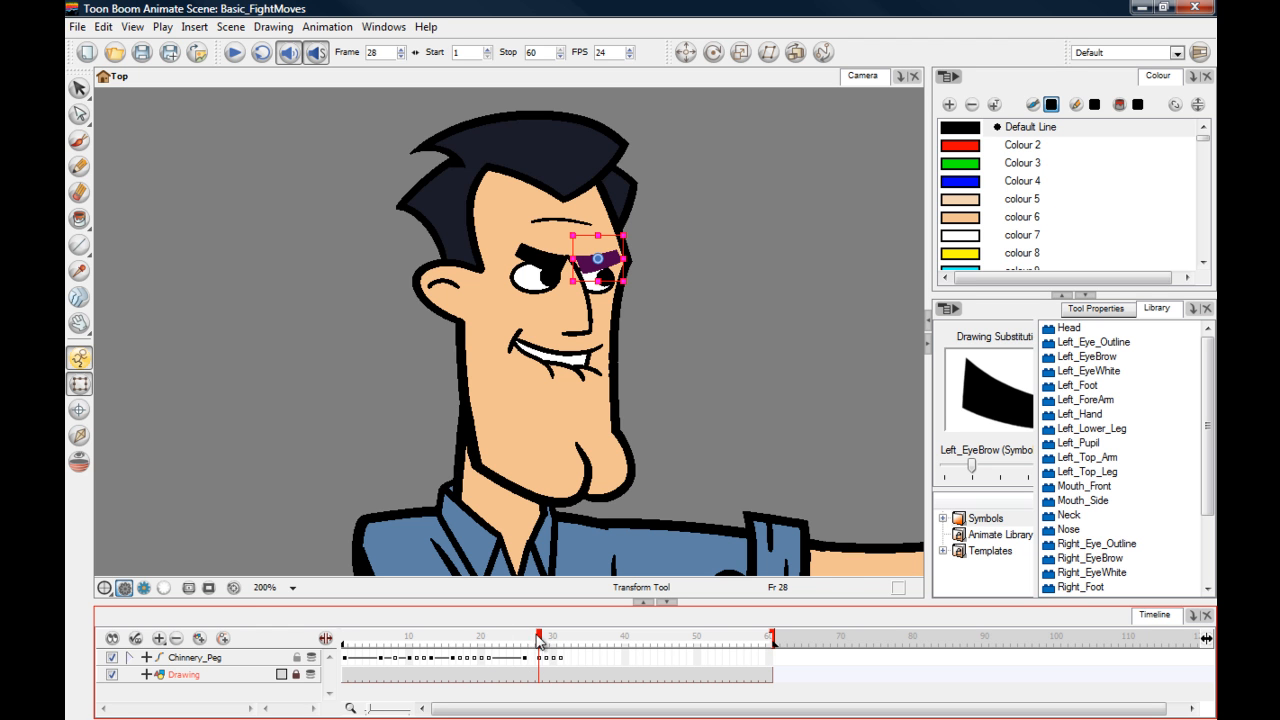
left_click_drag(337, 434, 315, 452)
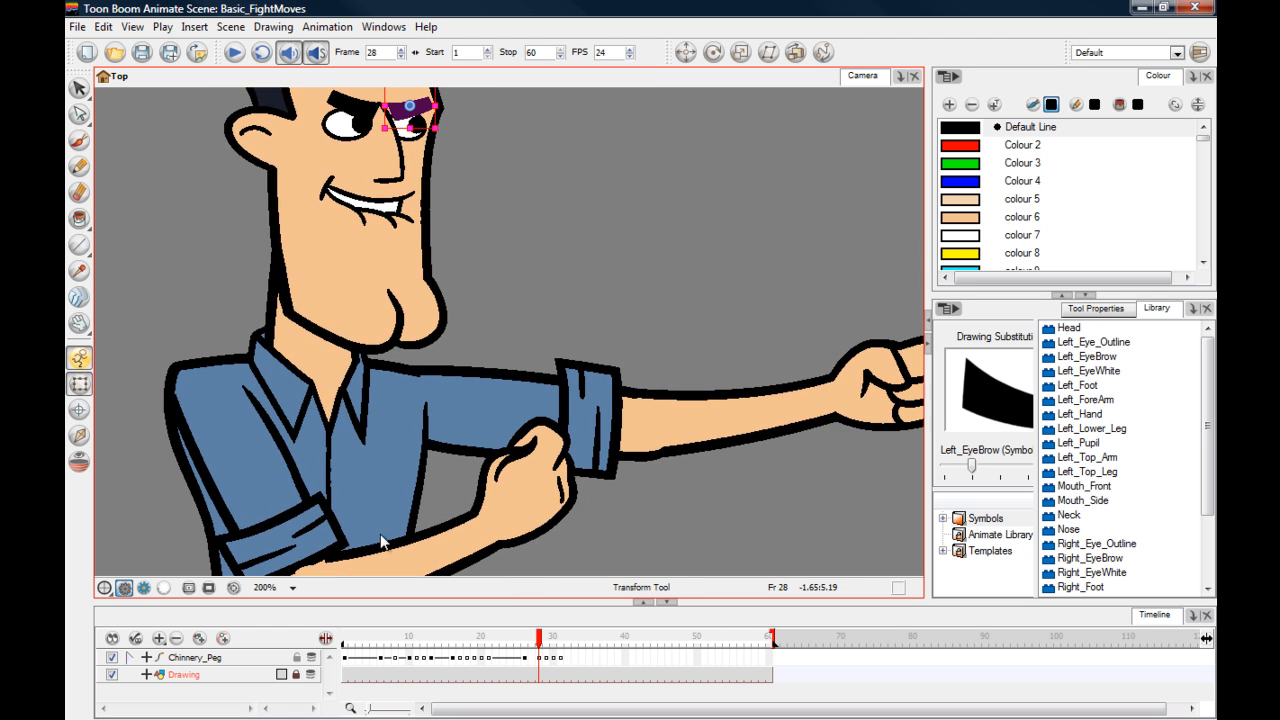
mouse_move(541, 641)
left_mouse_down()
mouse_move(526, 641)
mouse_move(540, 650)
left_mouse_up()
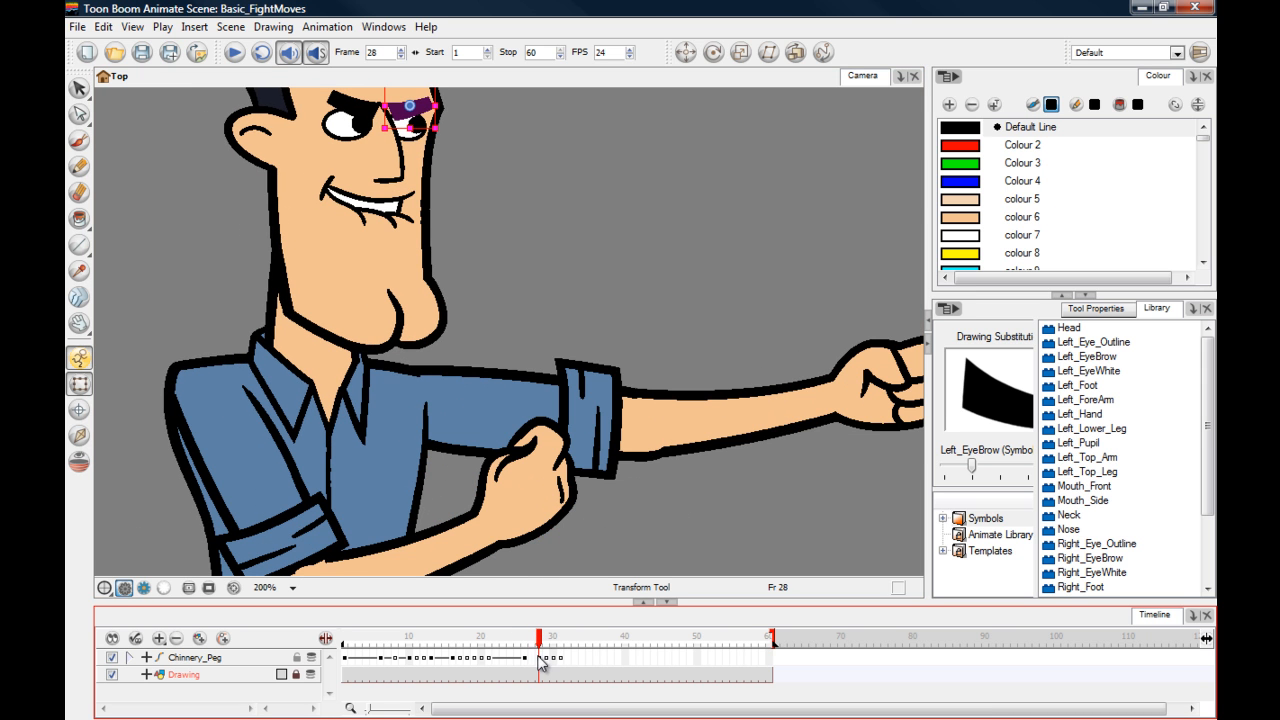
left_click(539, 659)
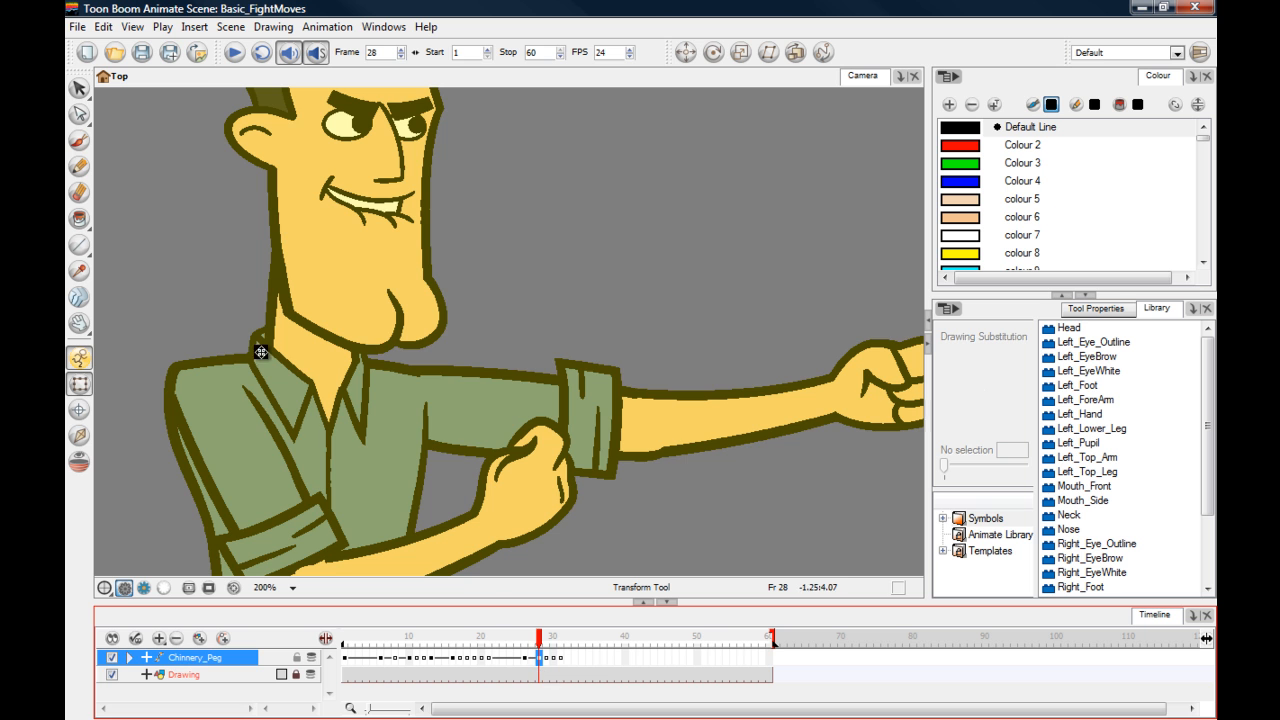
left_click(201, 304)
- At frame 26, adjust the angles of the right and left eyebrows for the expression before the punch
left_click(526, 659)
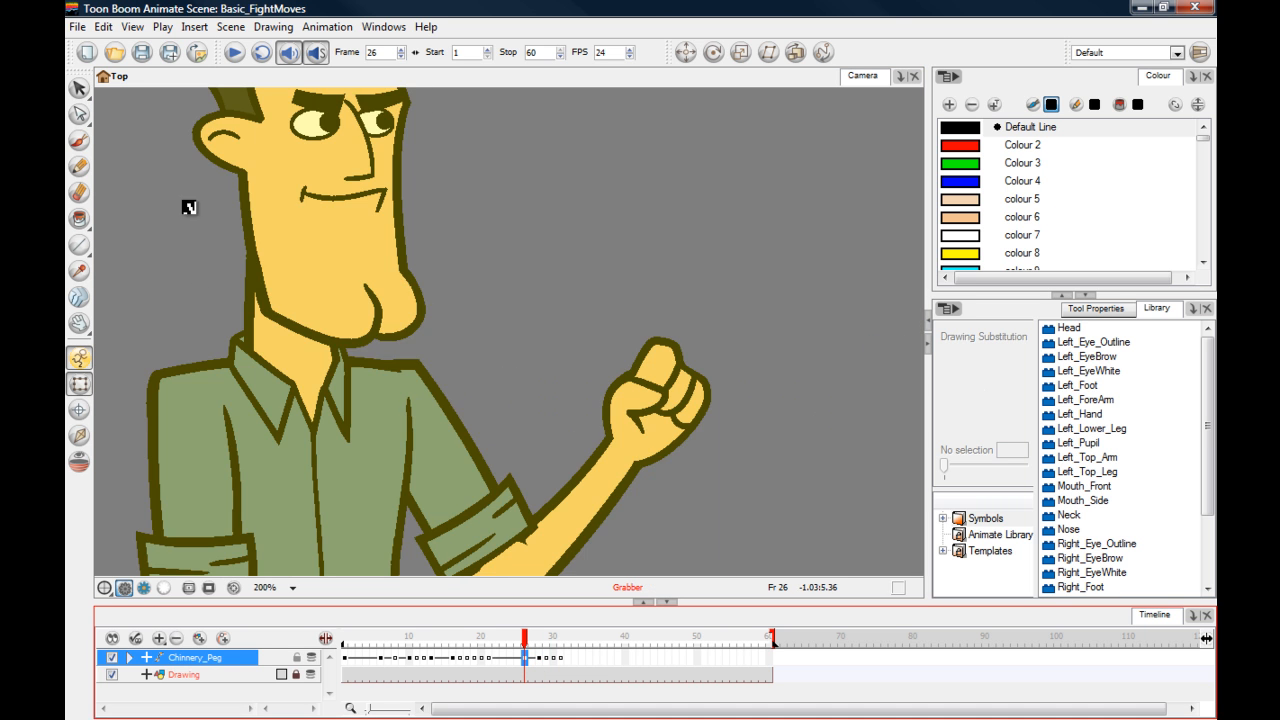
left_click_drag(189, 206, 323, 351)
left_click(243, 251)
left_click(517, 336)
left_click_drag(517, 336, 492, 303)
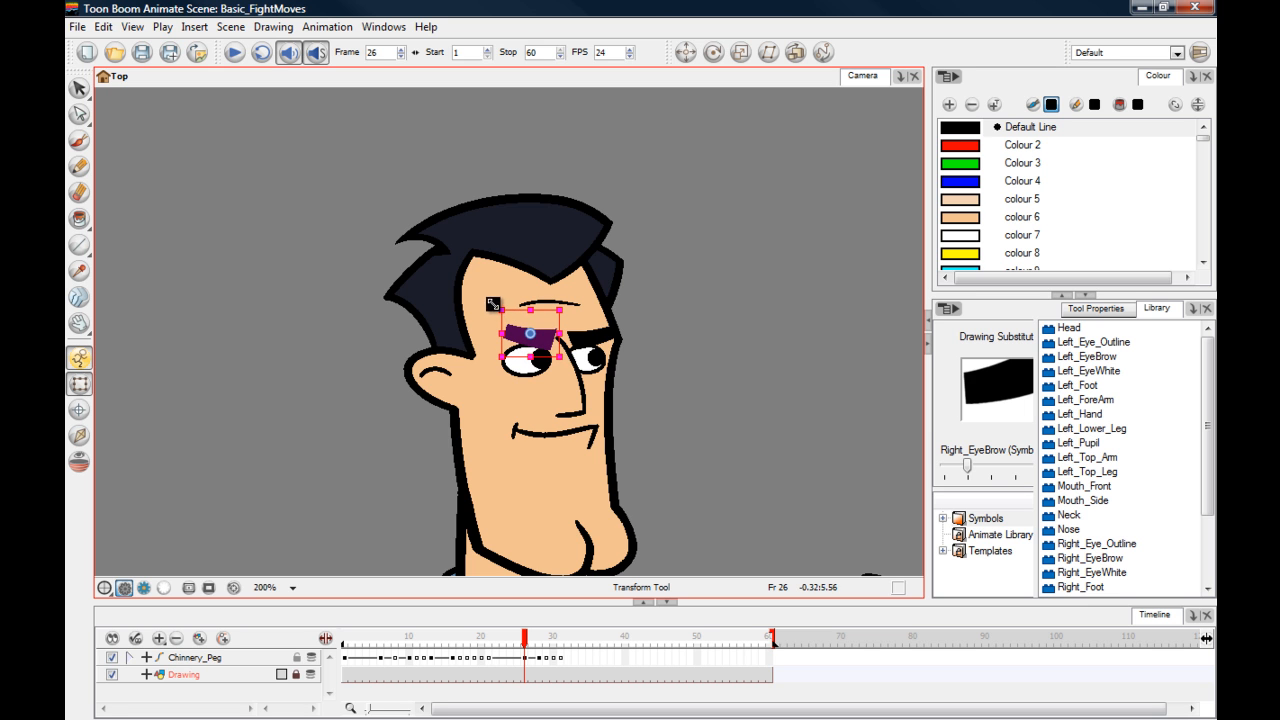
left_click(588, 334)
left_click_drag(553, 305, 548, 306)
left_click(342, 380)
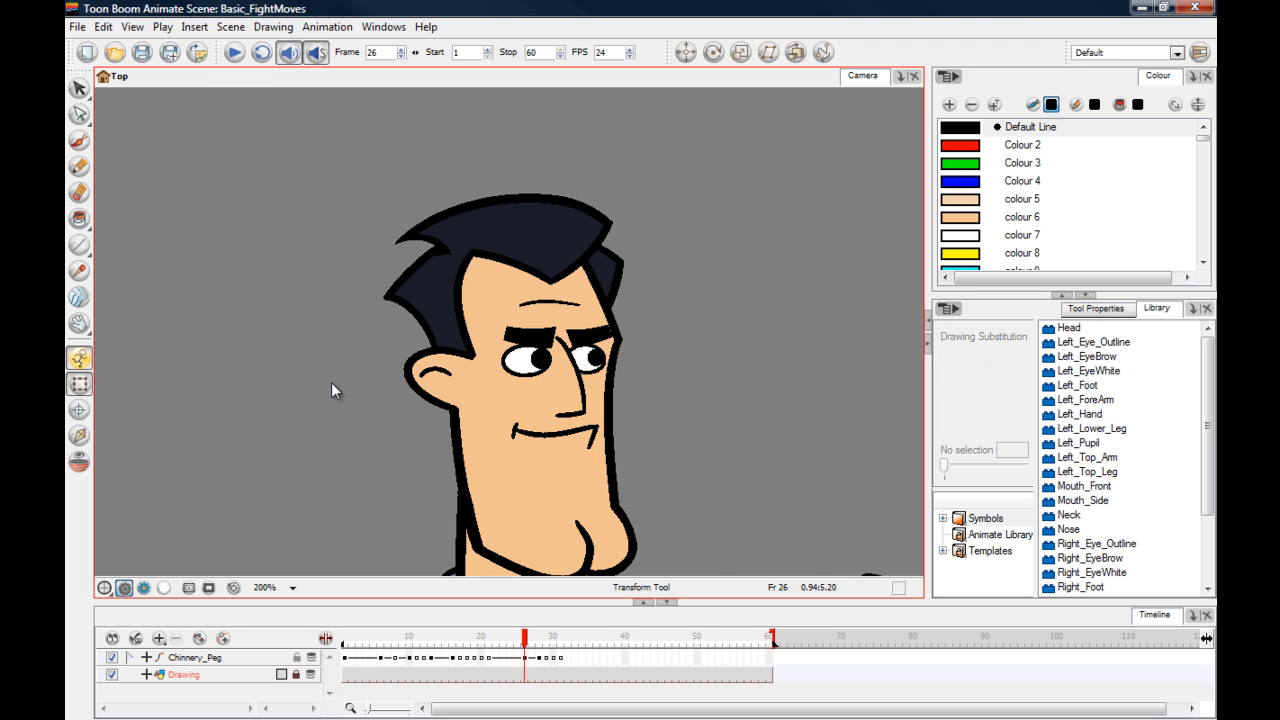
- Scrub back to frame 18 and play the animation with the whole character in view to review the expression change
scroll(340, 386, "down", 3)
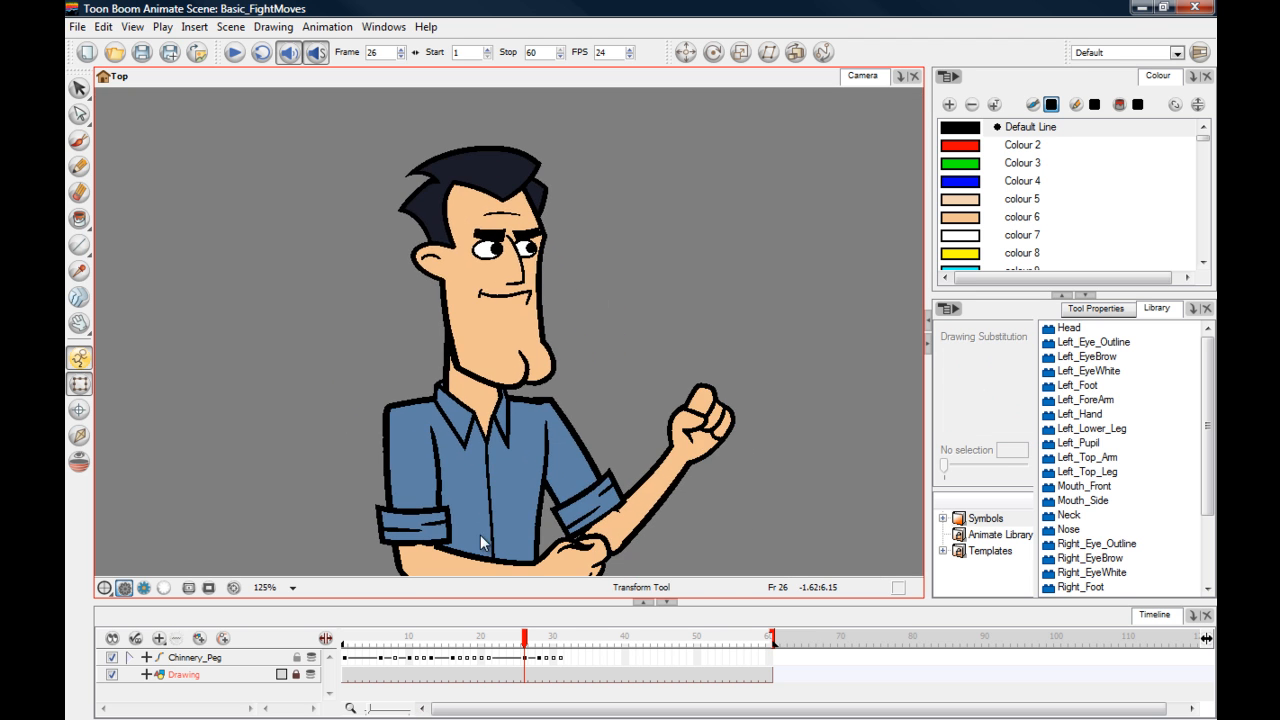
left_click_drag(527, 643, 465, 645)
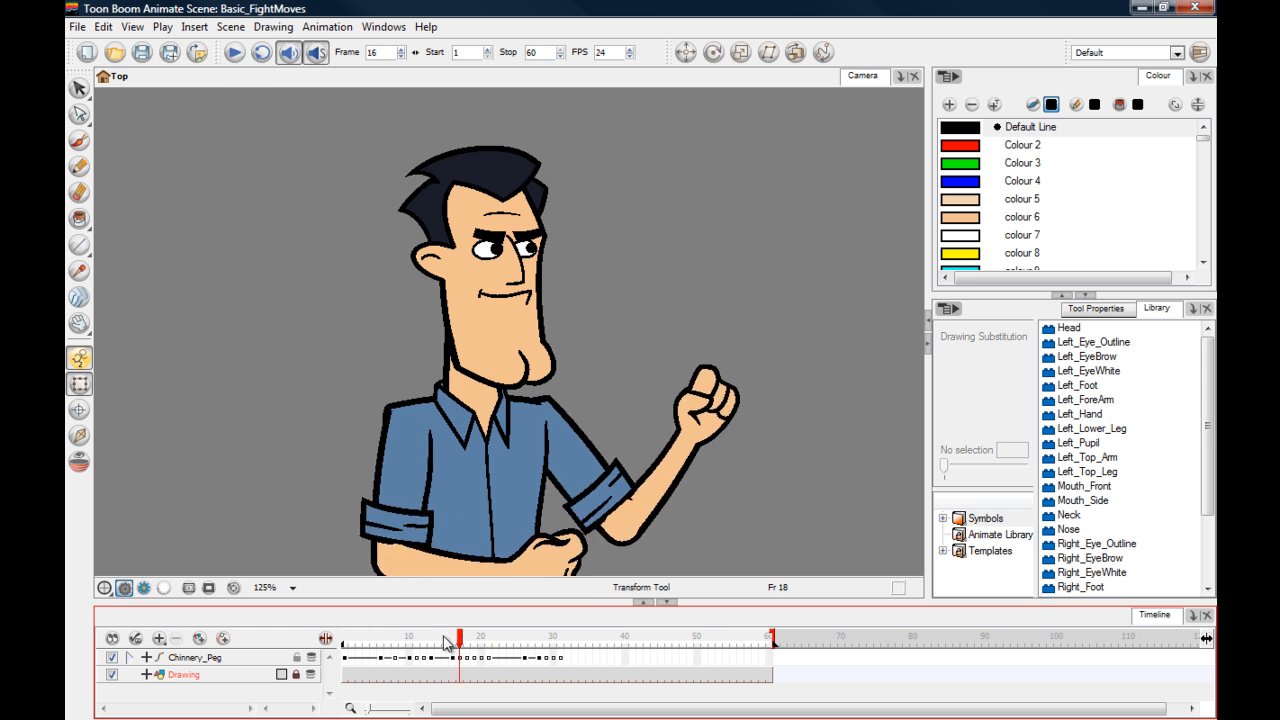
left_click(286, 420)
scroll(286, 425, "down", 2)
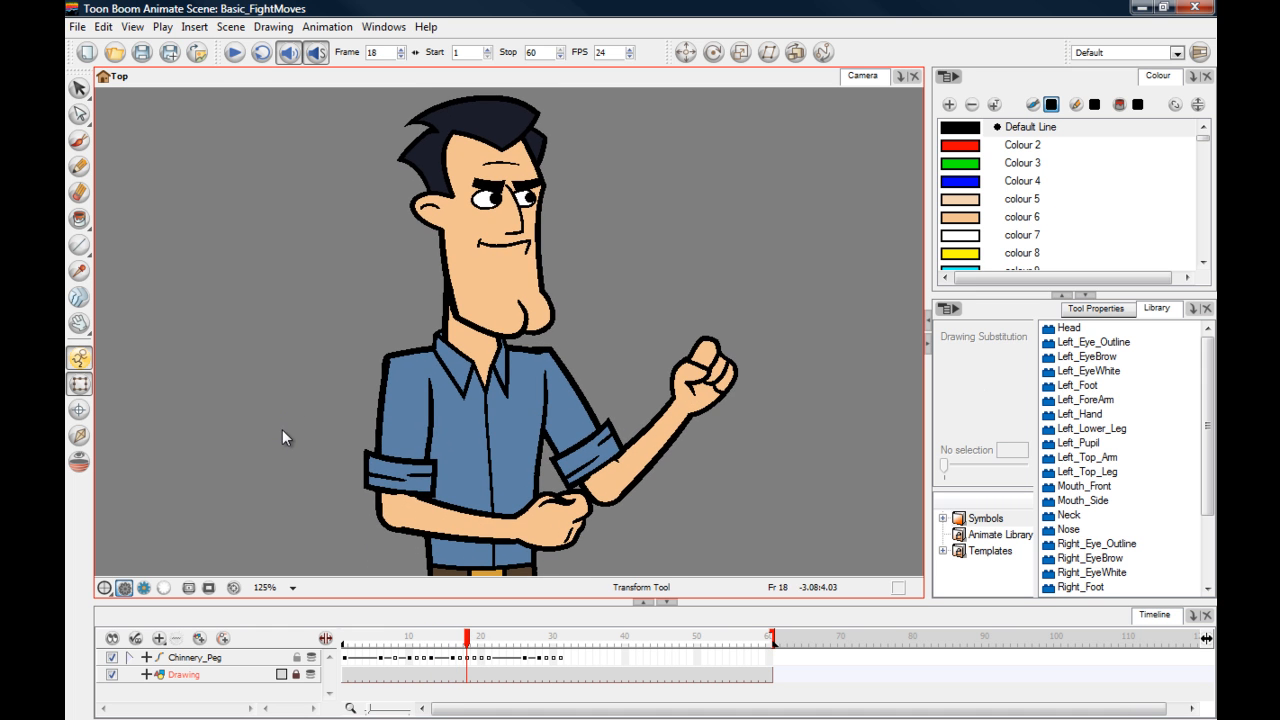
key("2")
key("2")
key("2")
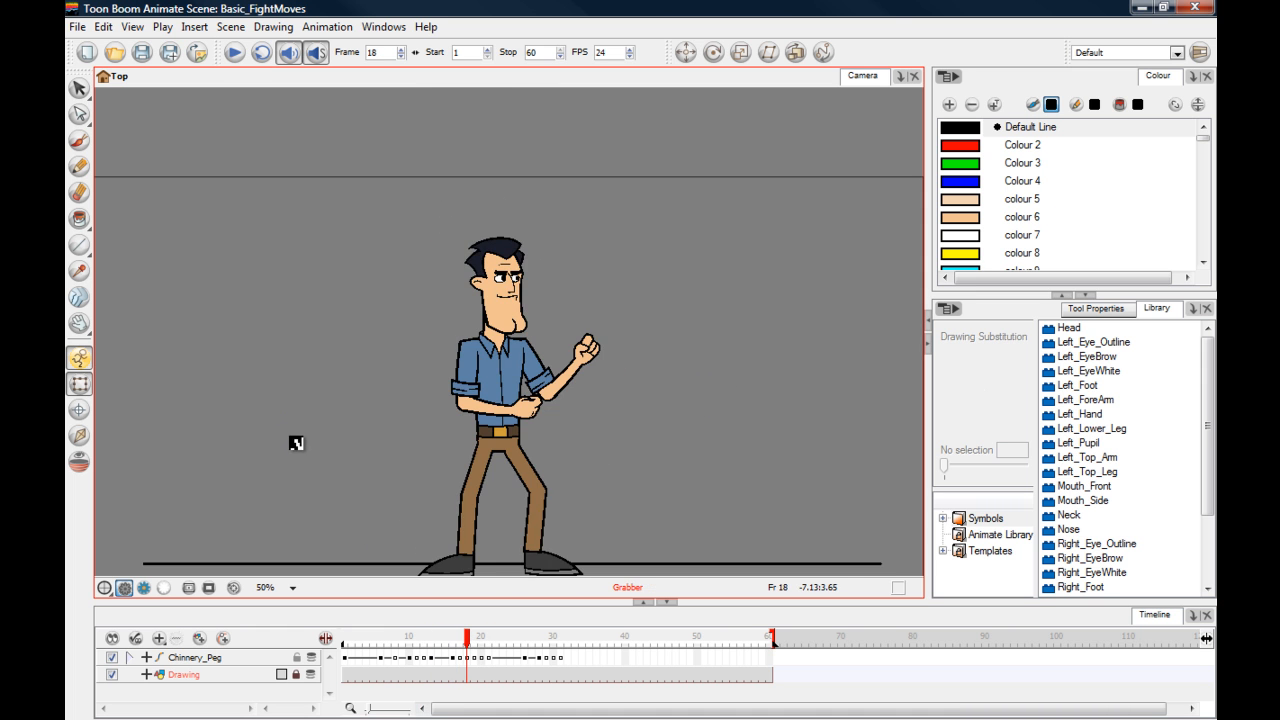
left_click_drag(294, 443, 302, 395)
left_click(234, 52)
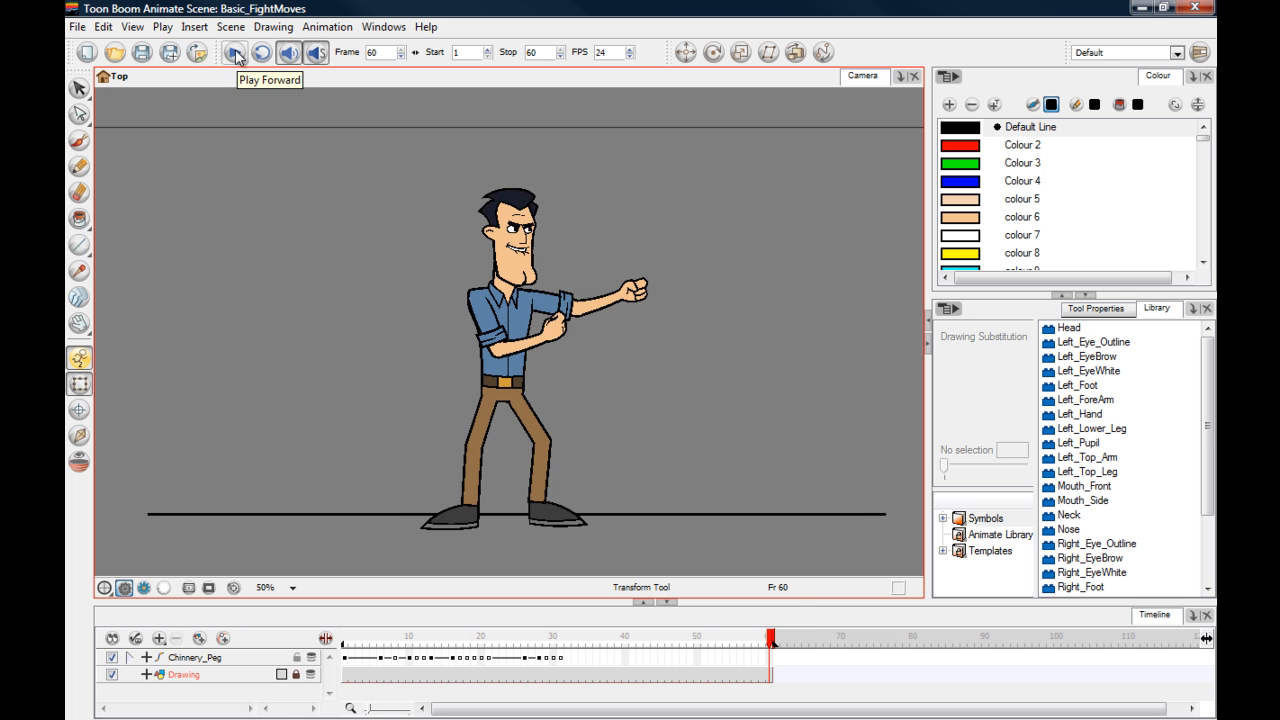
- Try swapping the Mouth_Front drawing for the closed smile at frame 31
left_click(560, 642)
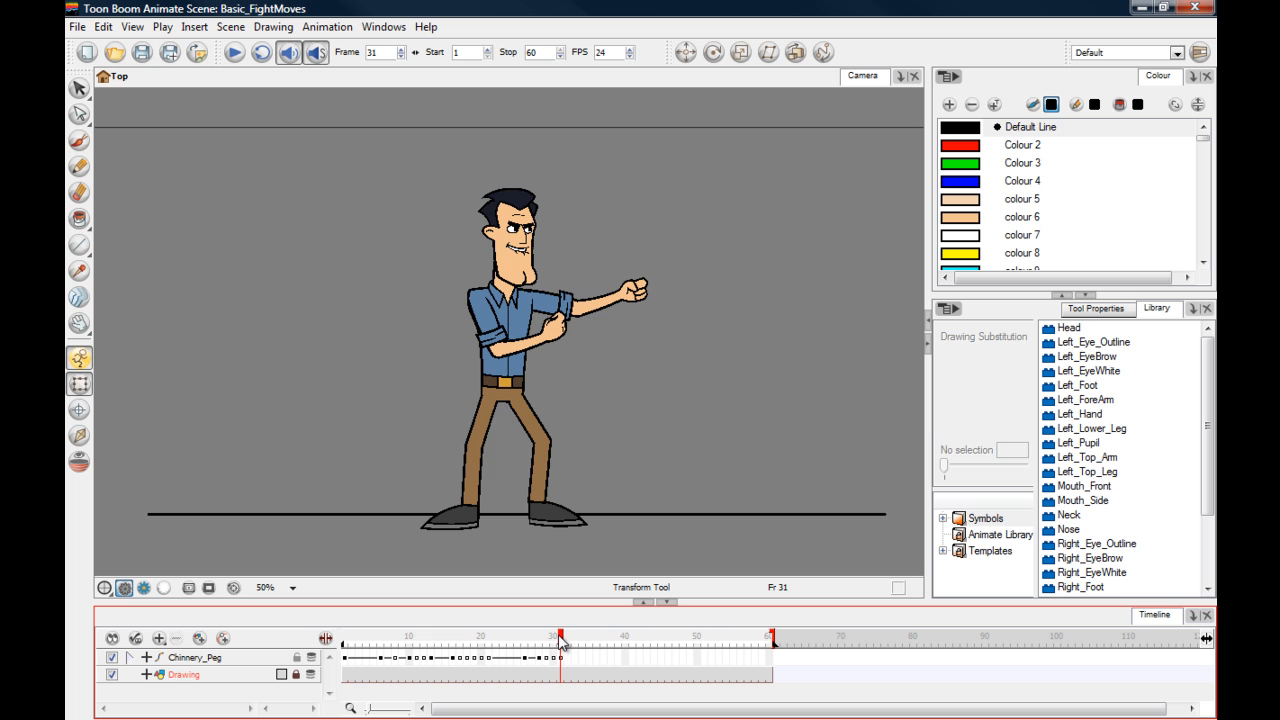
left_click(514, 268)
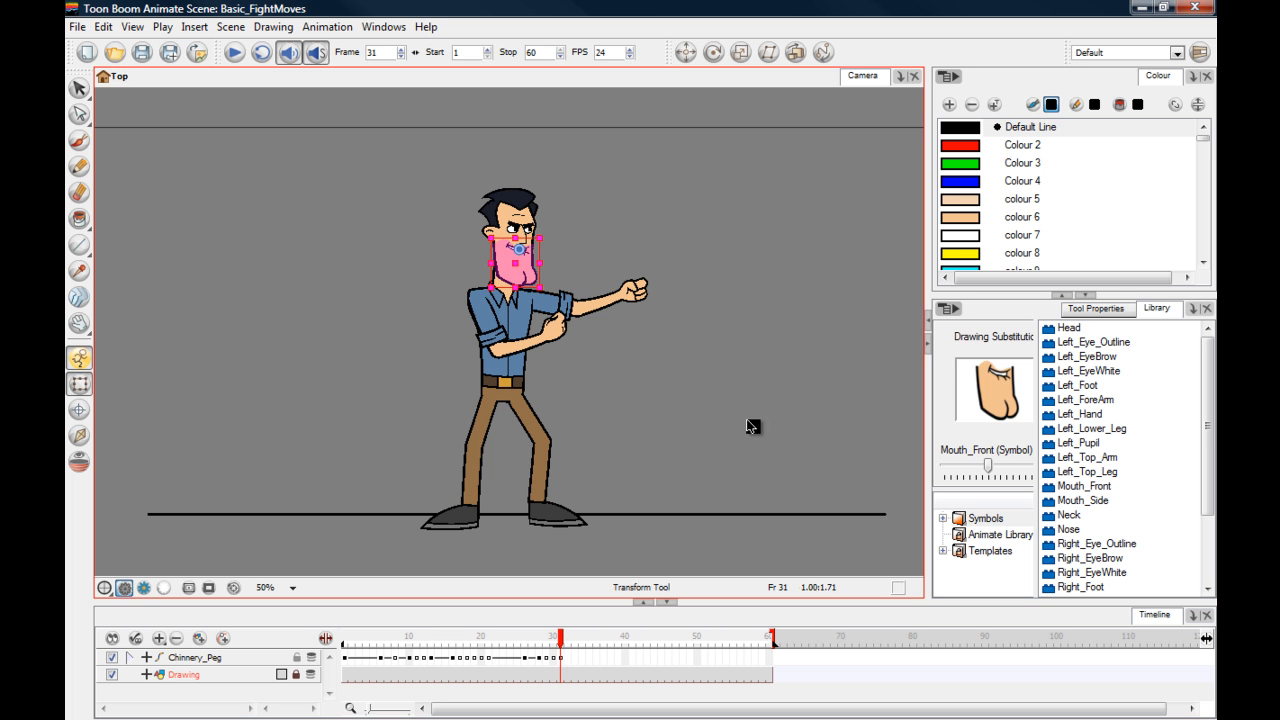
mouse_move(987, 467)
left_mouse_down()
mouse_move(1014, 467)
mouse_move(993, 470)
left_mouse_up()
left_click(317, 366)
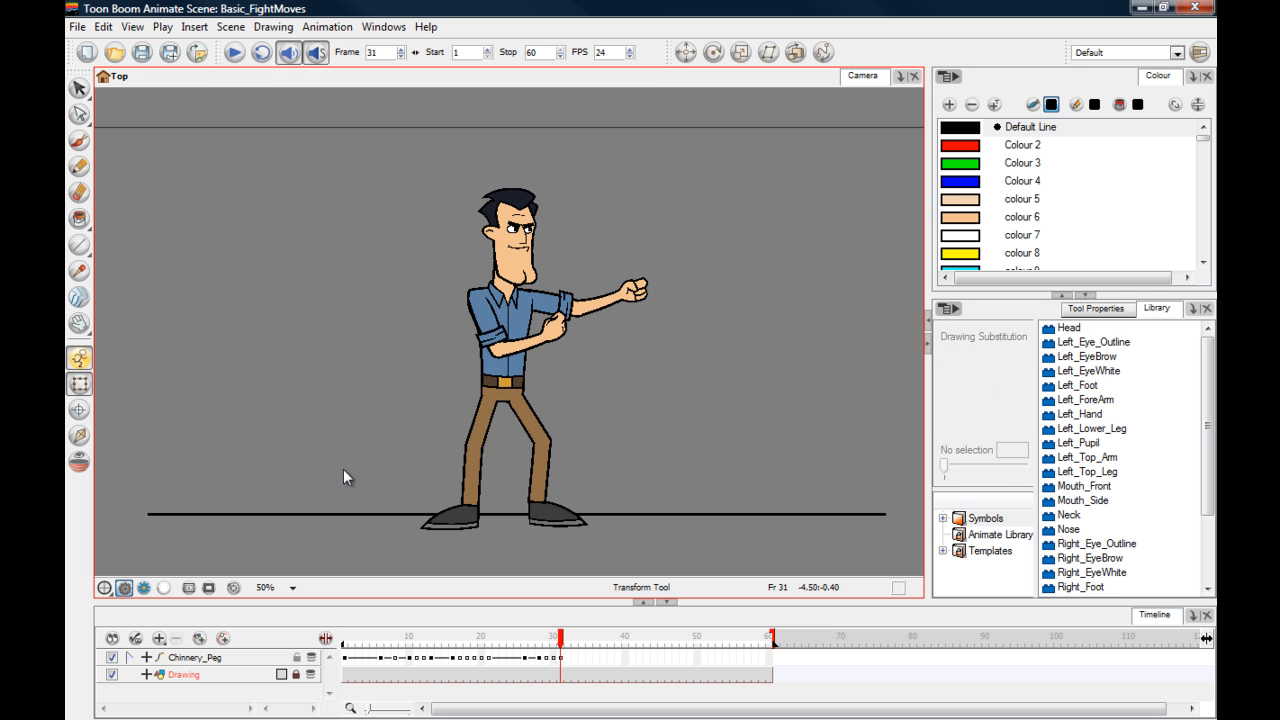
- Play the punch from frame 21 to check the timing of the mouth change
scroll(324, 452, "up", 2)
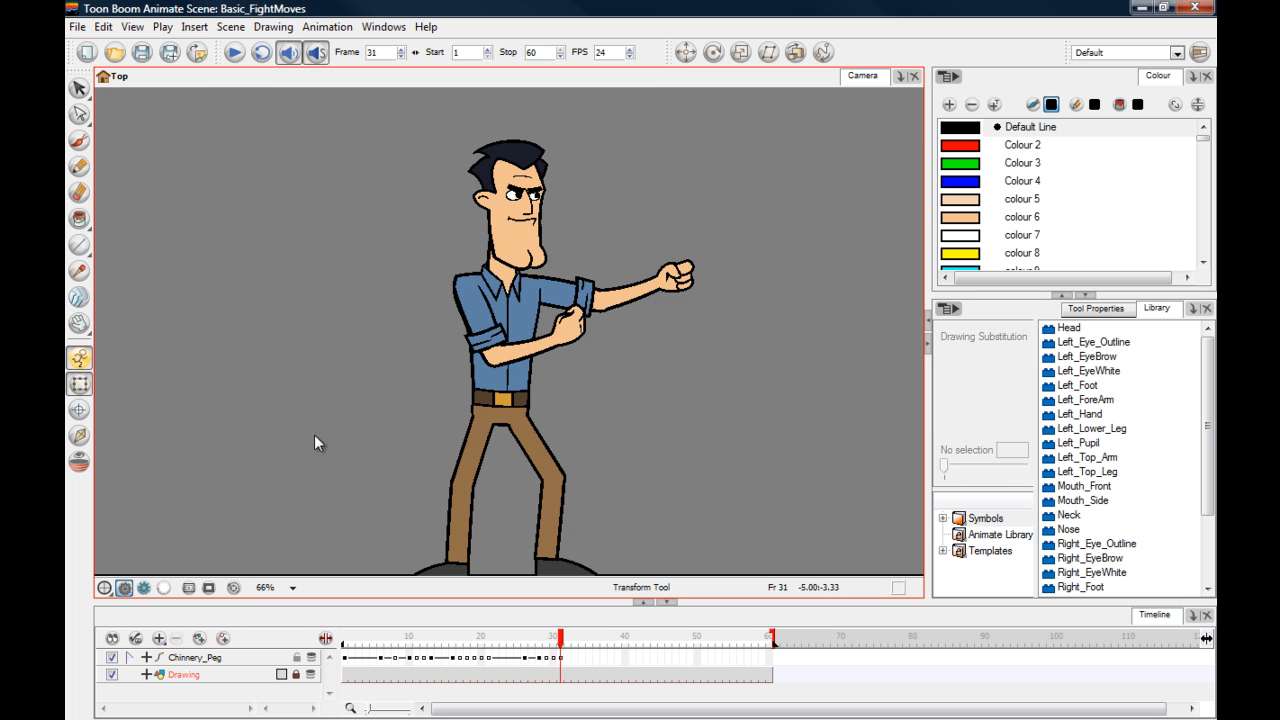
left_click(488, 640)
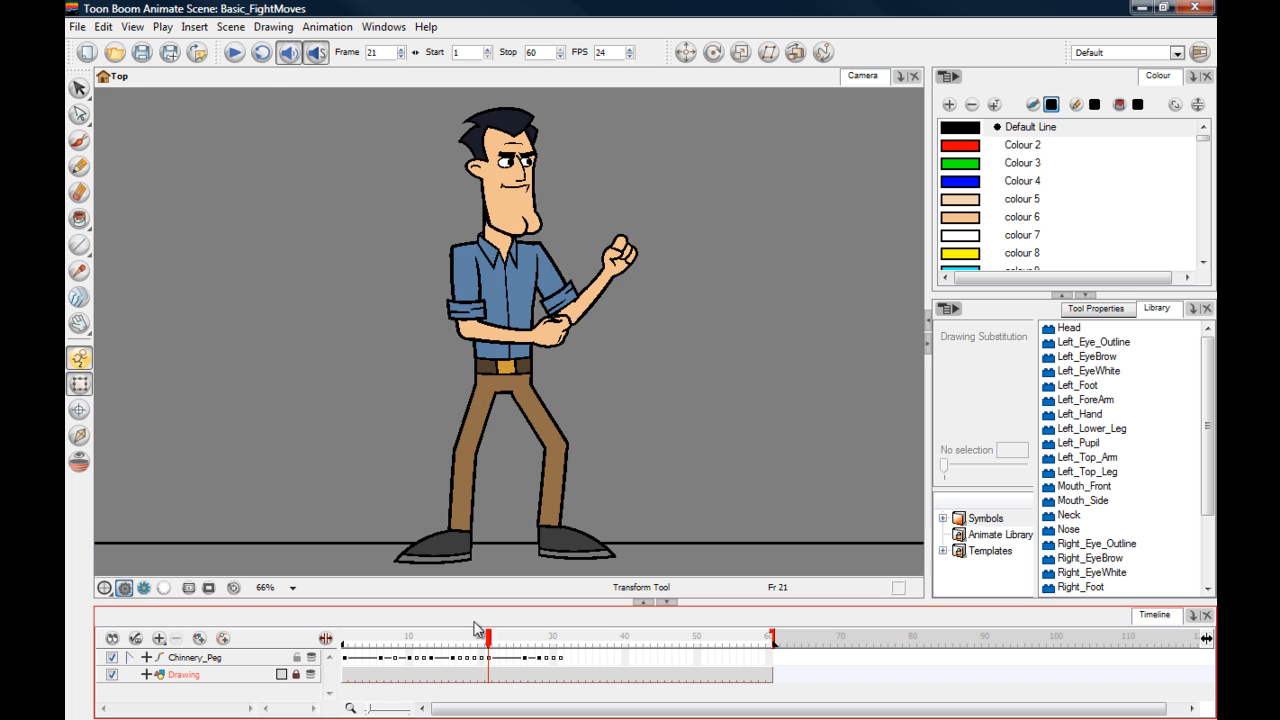
left_click(236, 55)
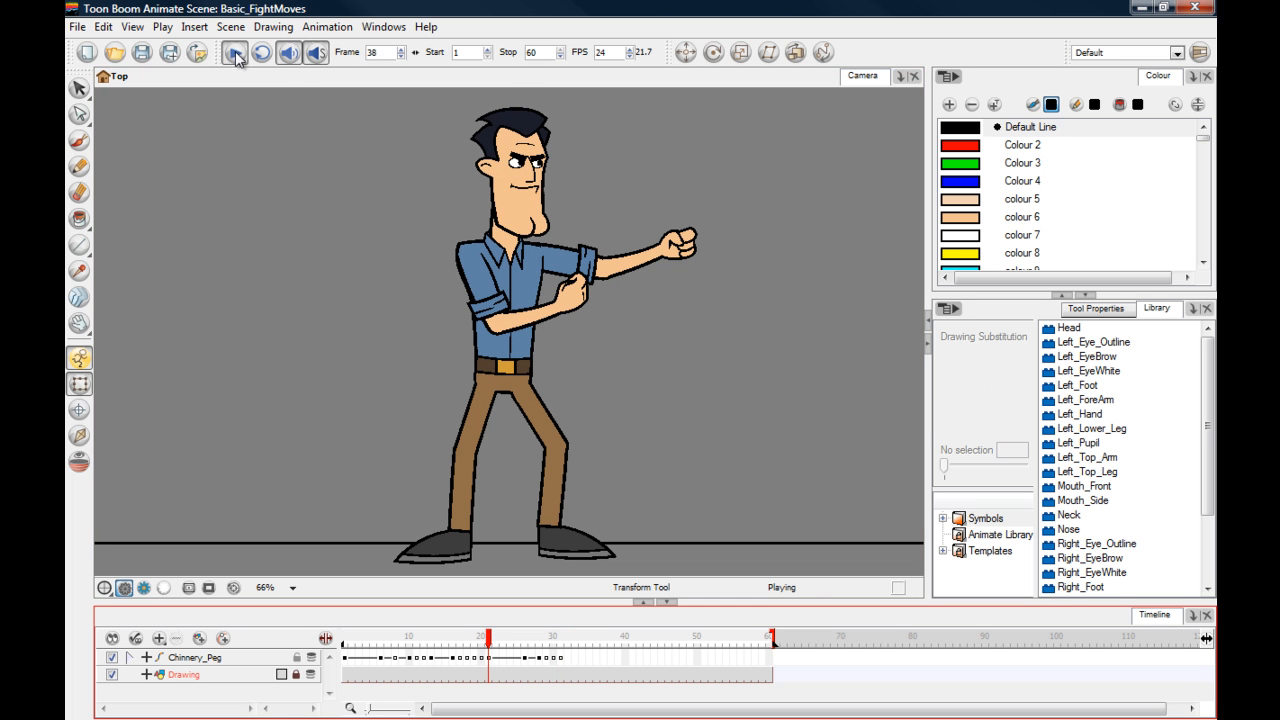
- At frame 31, switch the Mouth_Front drawing back to the toothy grin
left_click(560, 640)
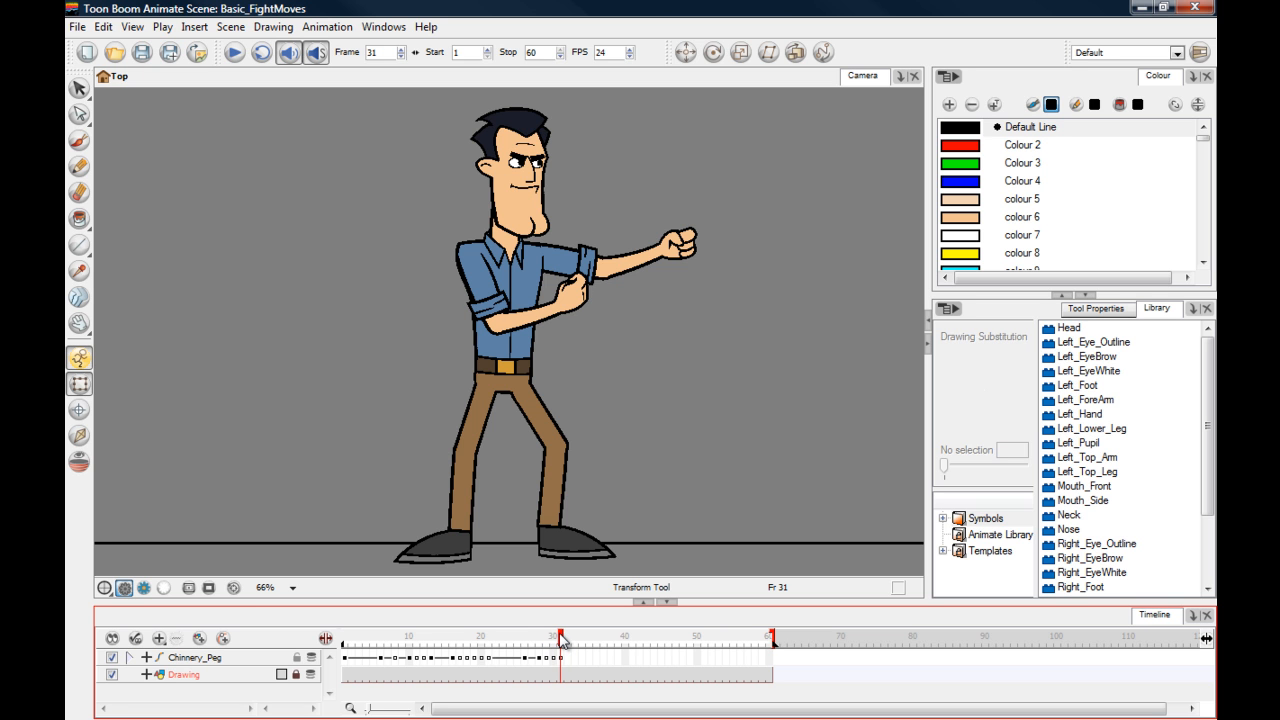
left_click(557, 640)
left_click(560, 640)
left_click(558, 657)
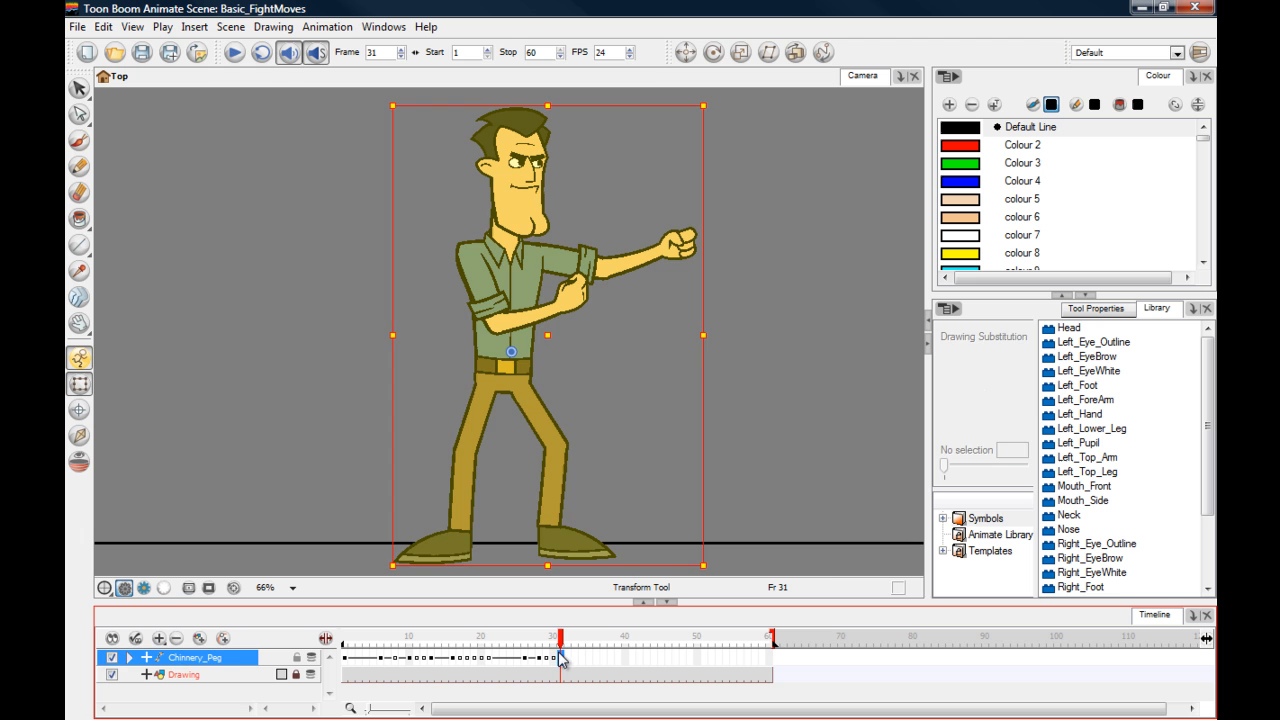
left_click(388, 155)
left_click(512, 212)
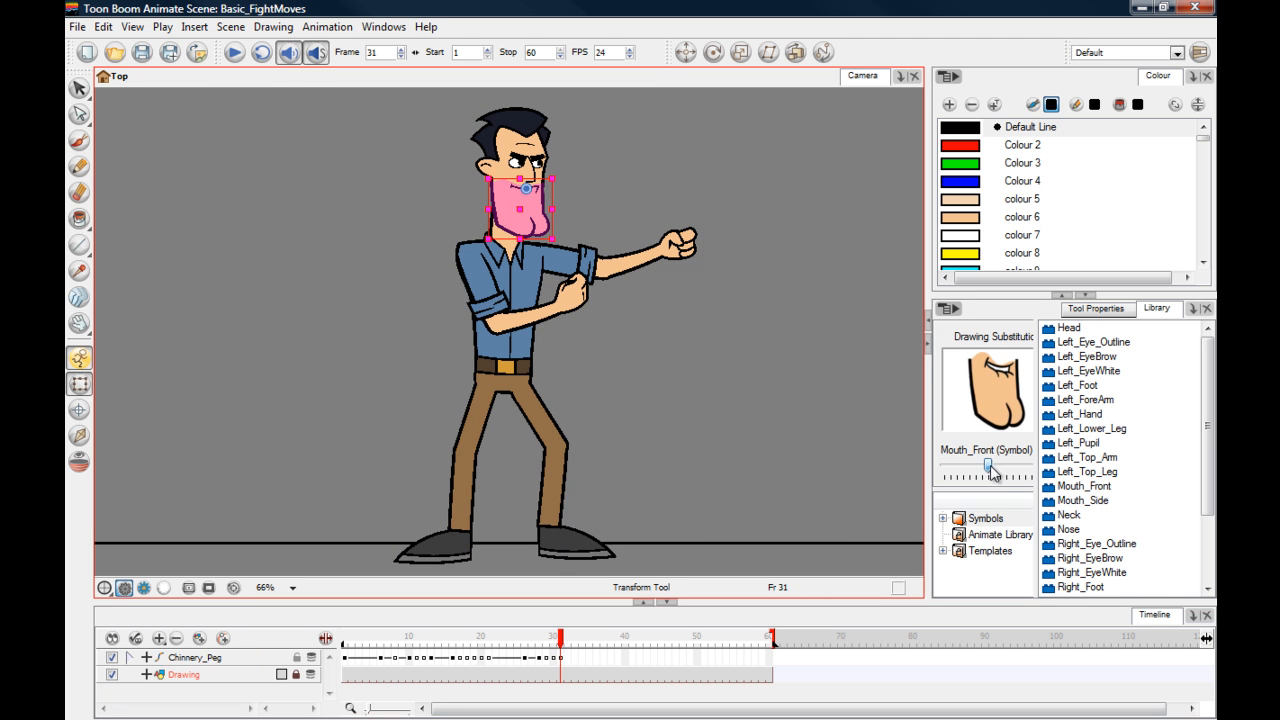
left_click(363, 305)
- At frame 32, swap the Mouth_Front drawing for the closed smile
left_click(568, 640)
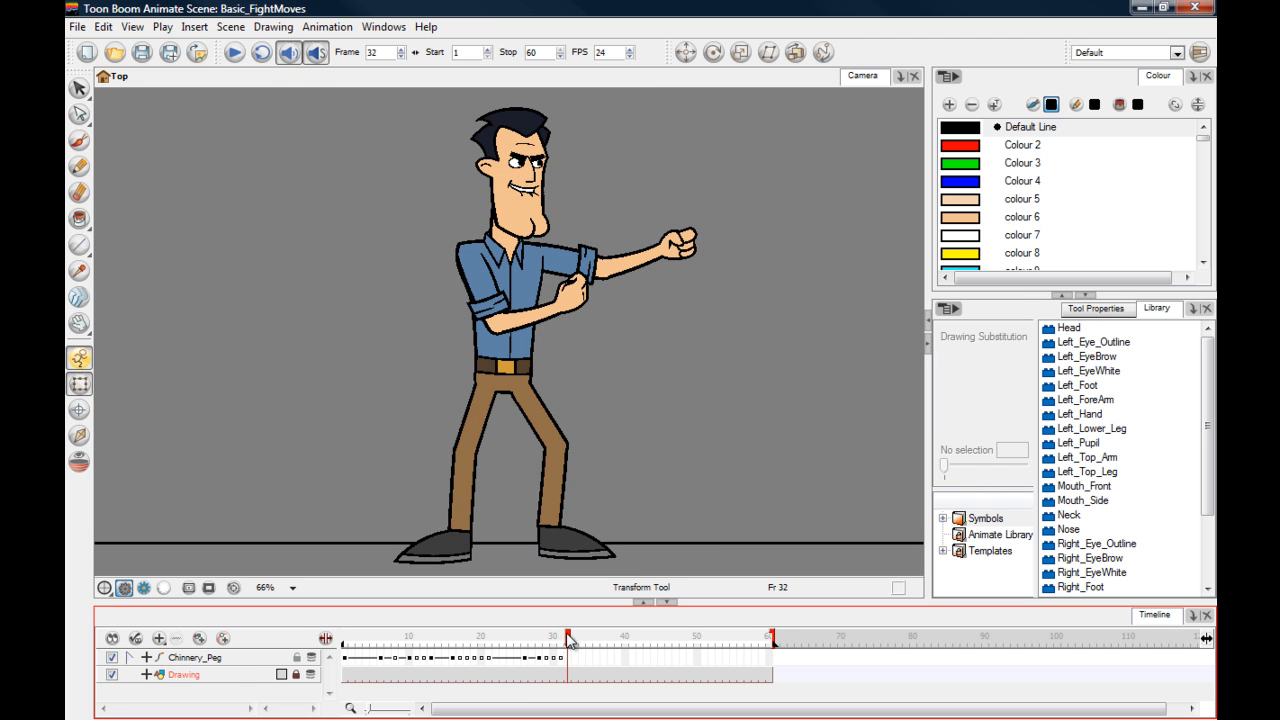
left_click(567, 658)
left_click(296, 205)
left_click(512, 222)
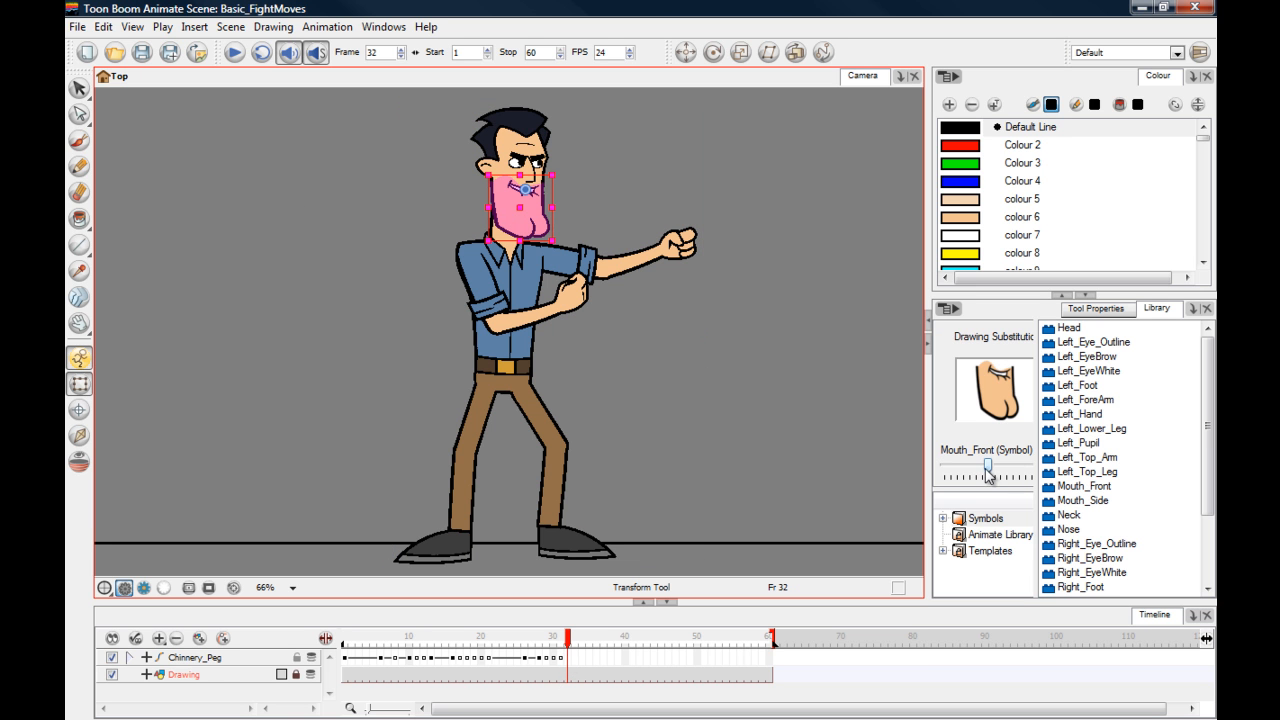
left_click_drag(990, 474, 1000, 474)
left_click(335, 321)
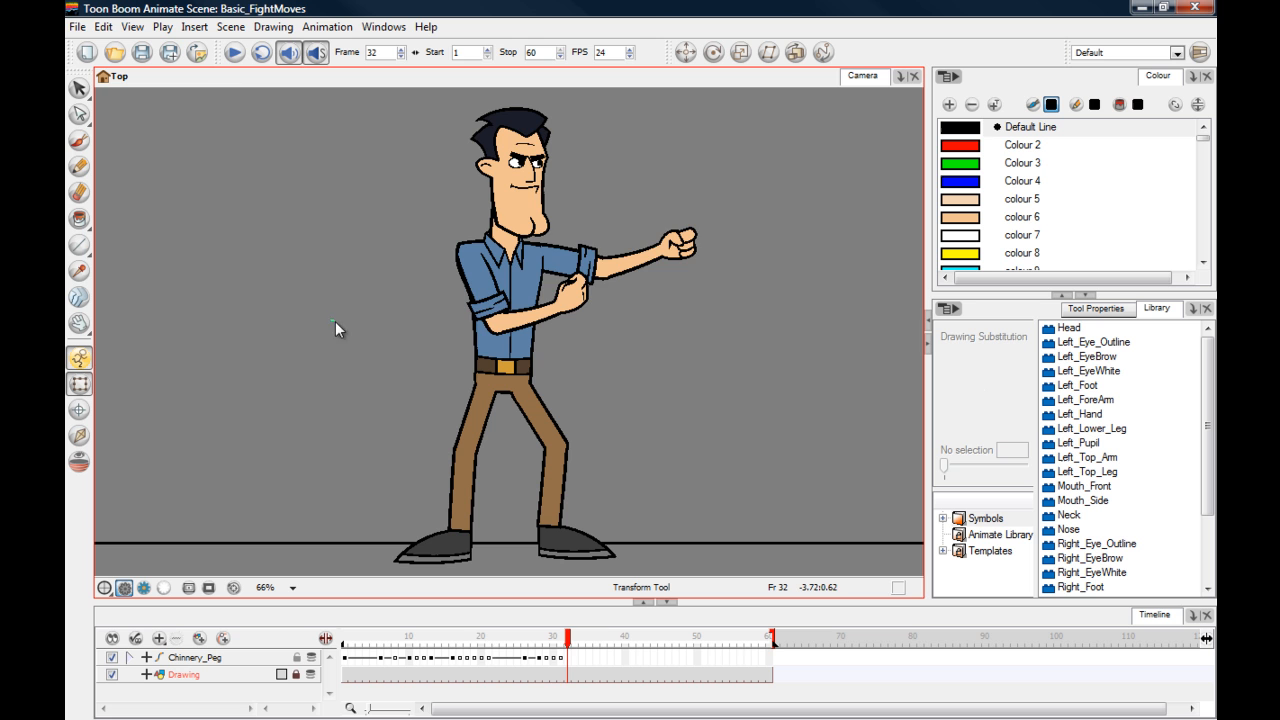
- Replay the punch from around frame 21, and play the whole animation from frame 1 to review the finished motion
left_click(502, 640)
left_click(234, 52)
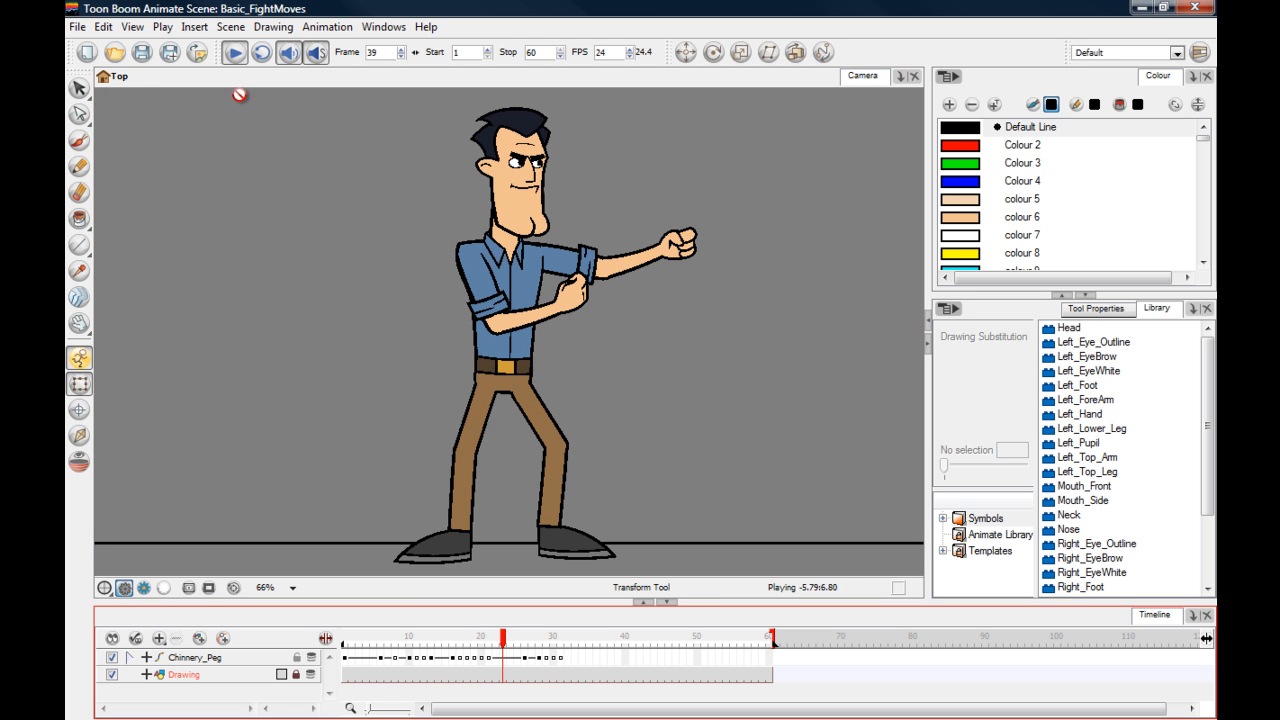
key("comma")
key("comma")
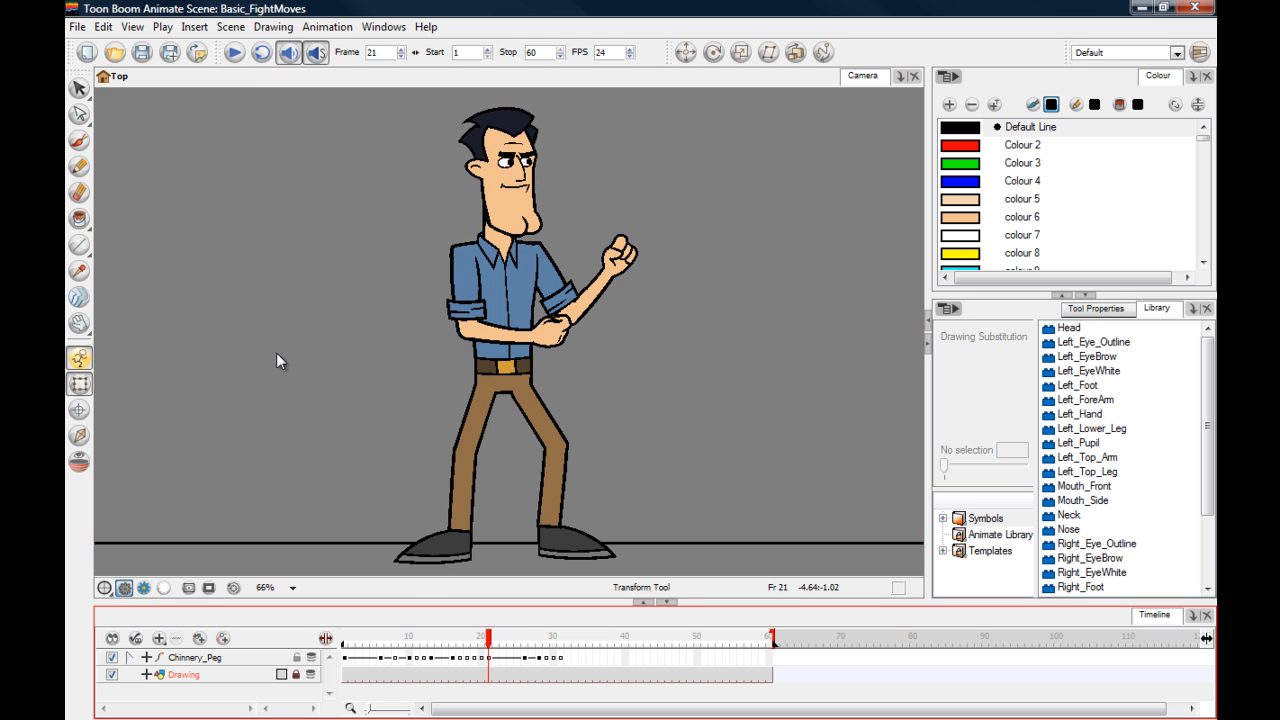
left_click(235, 54)
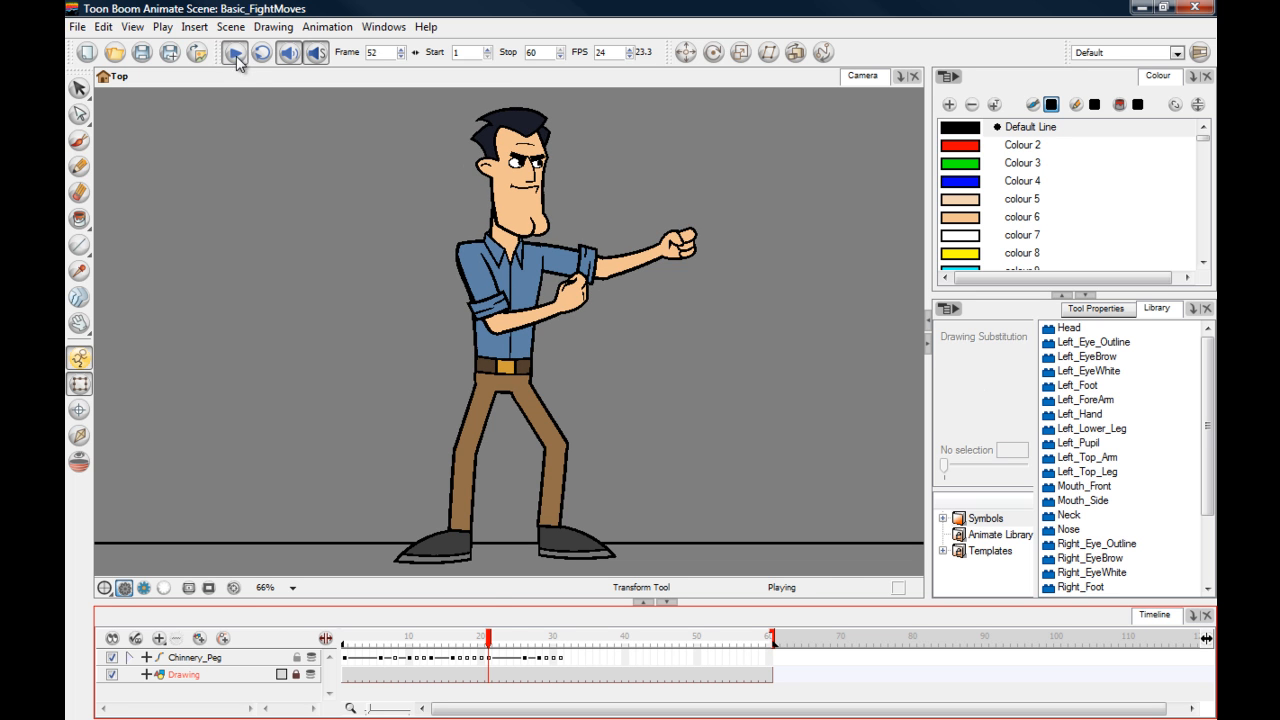
left_click(347, 643)
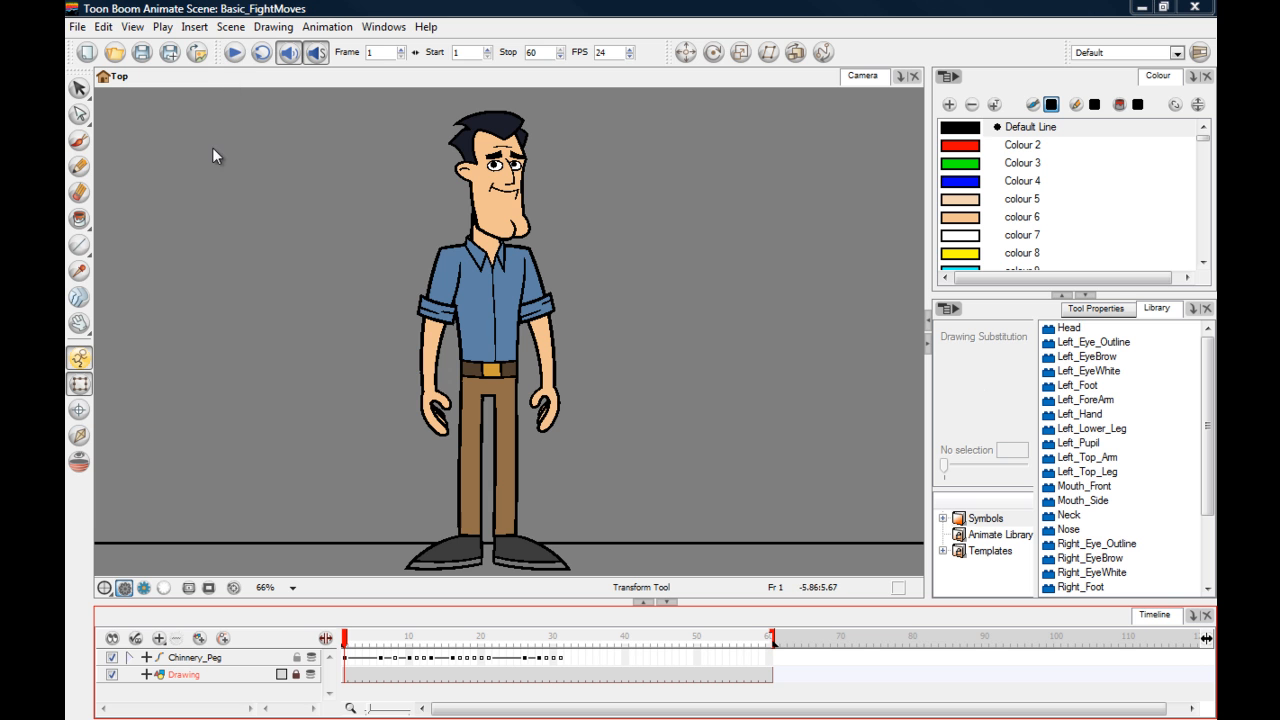
left_click(233, 56)
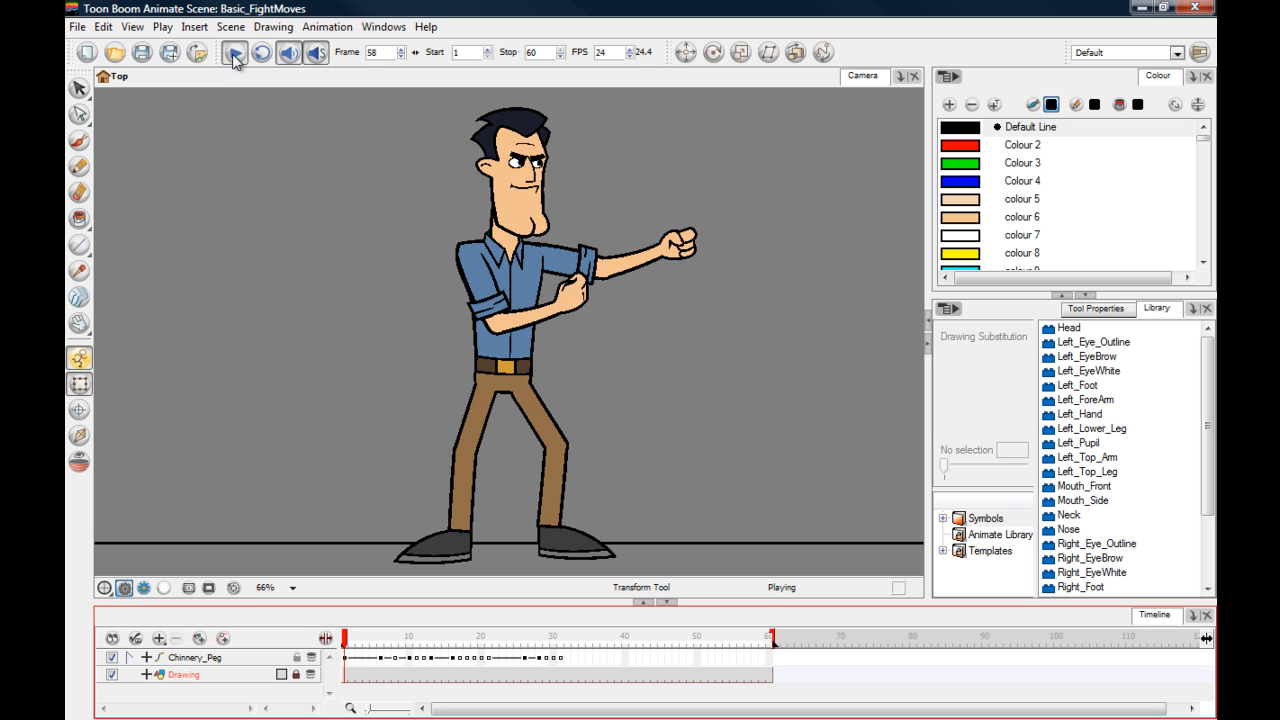
- Play the whole animation from frame 1 and stop it near the end
left_click(346, 637)
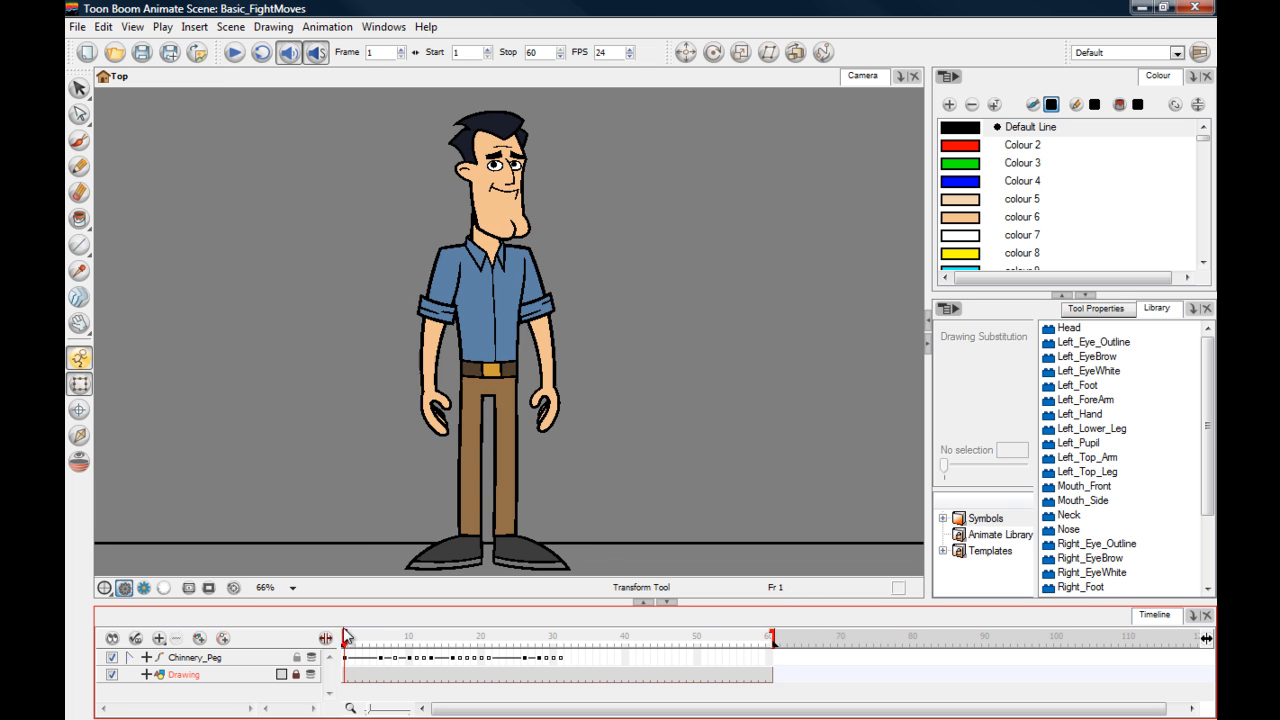
left_click(235, 56)
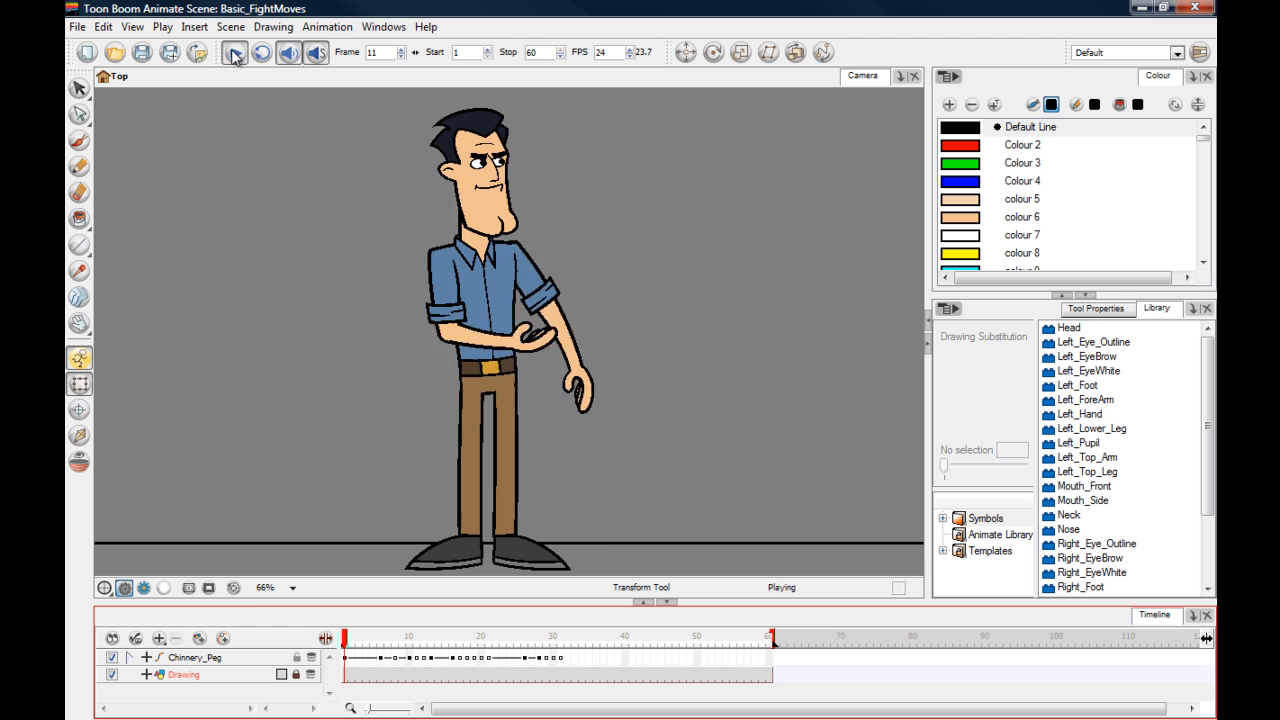
left_click(235, 56)
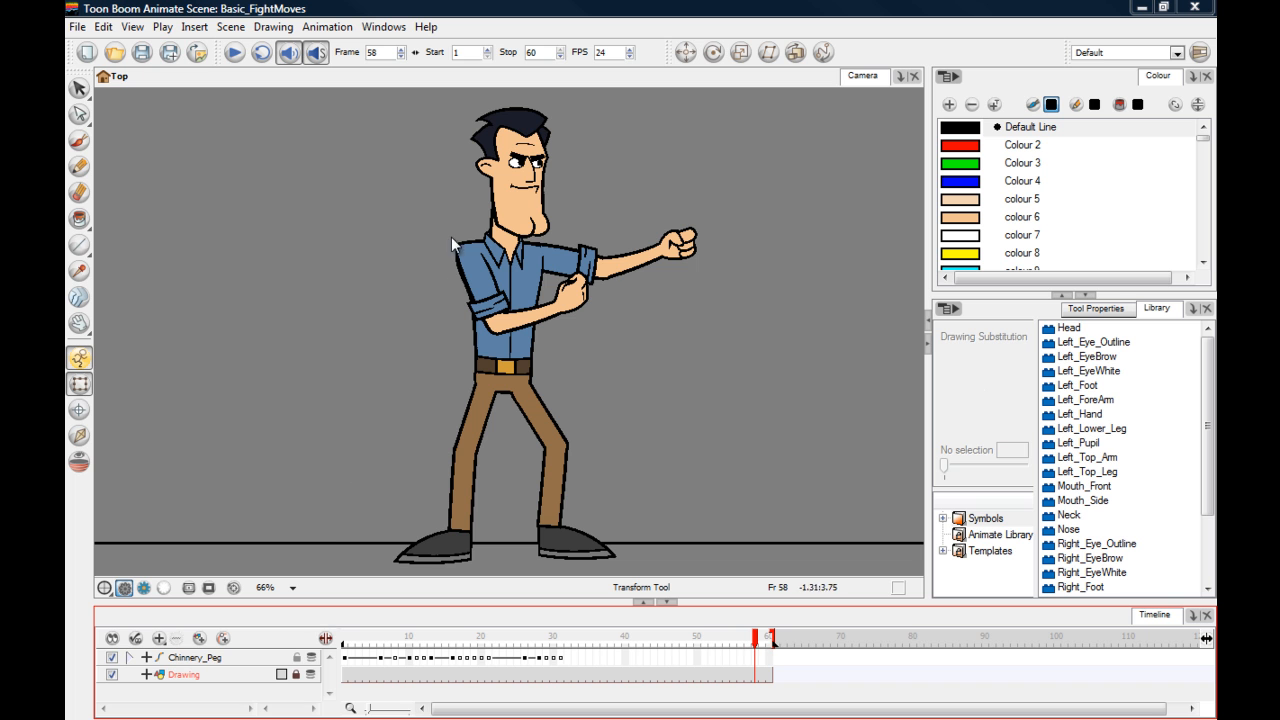
- At frame 36, select the character's upper body and rotate it slightly backward at the waist to settle after the punch
left_click(574, 637)
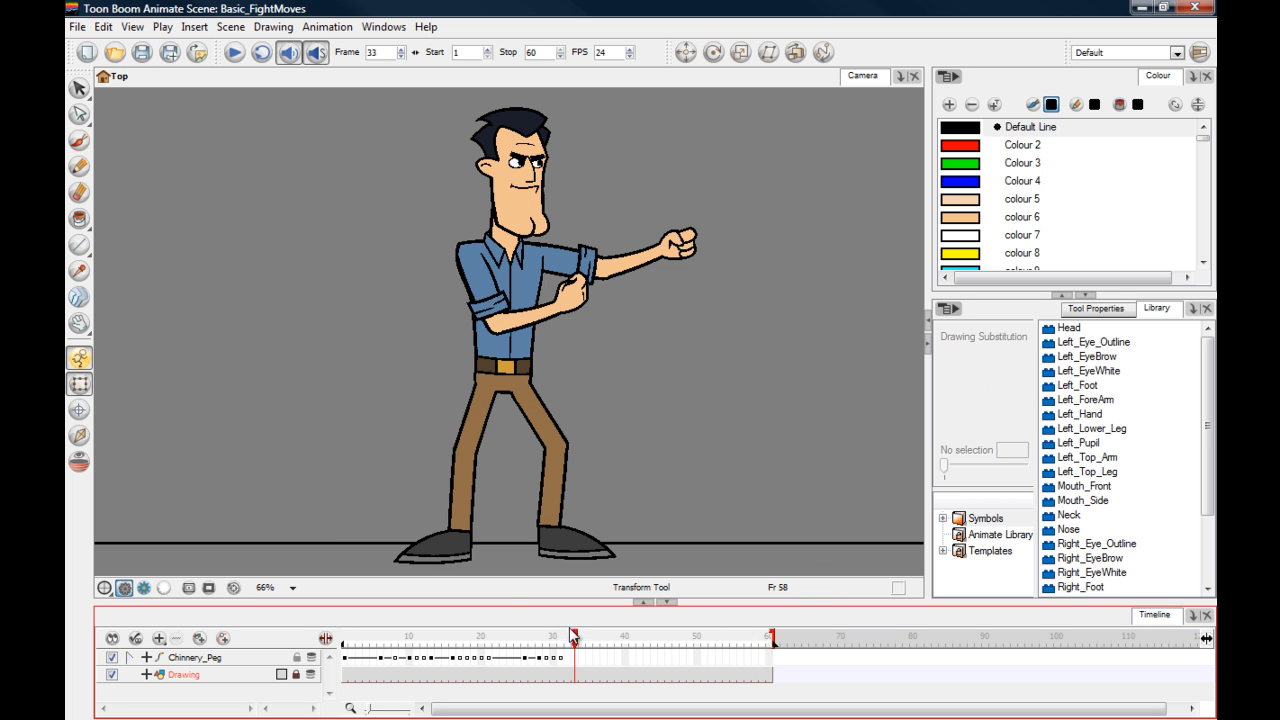
mouse_move(574, 637)
left_mouse_down()
mouse_move(600, 640)
mouse_move(551, 640)
mouse_move(573, 640)
left_mouse_up()
left_click(560, 658)
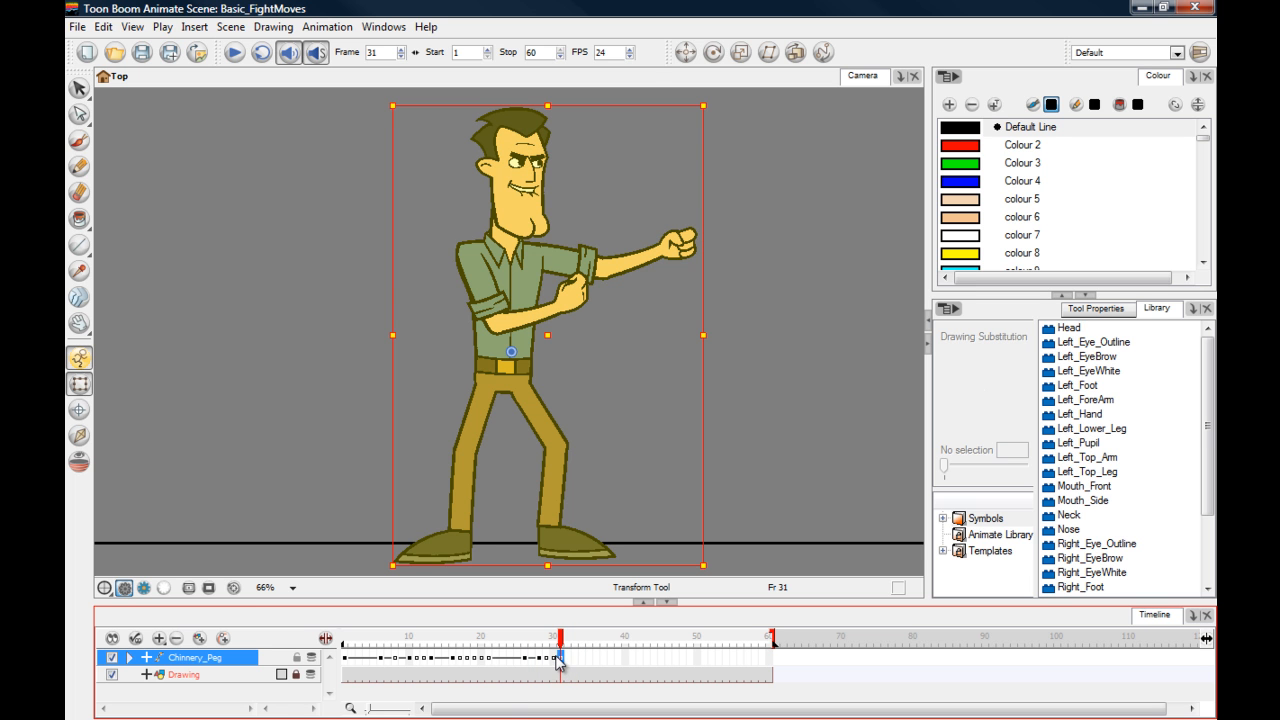
left_click(587, 658)
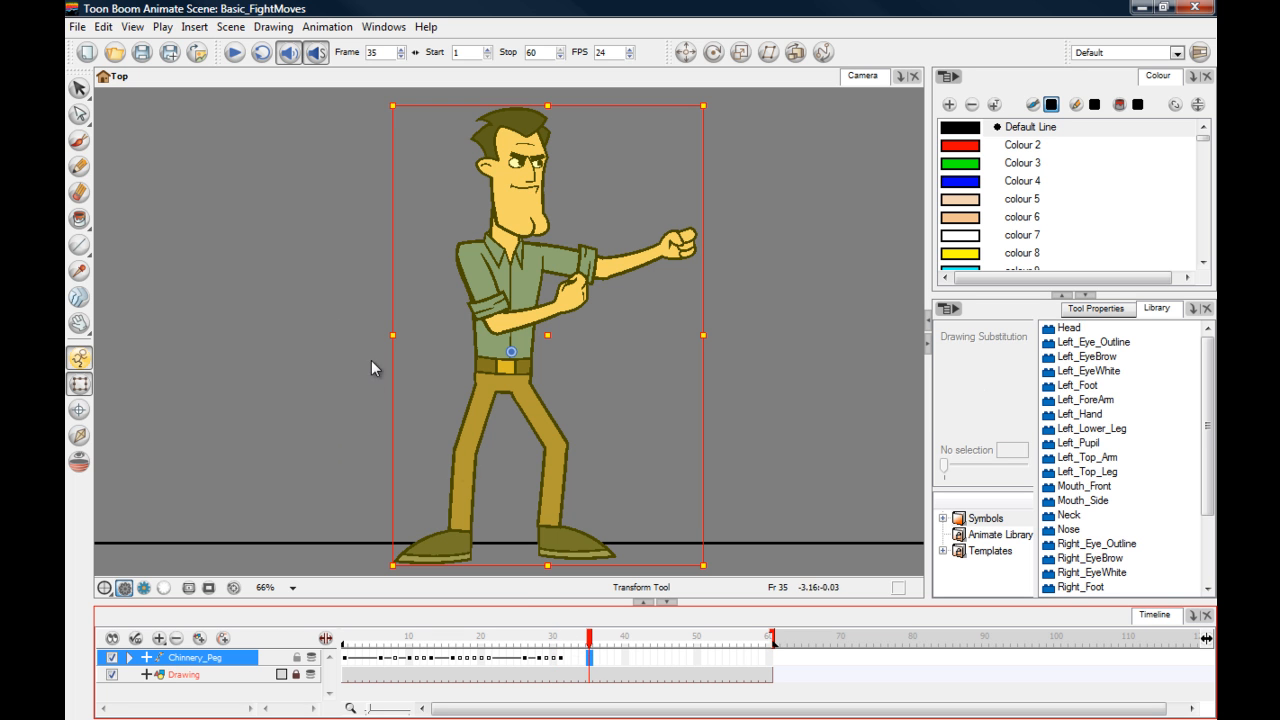
left_click(390, 177)
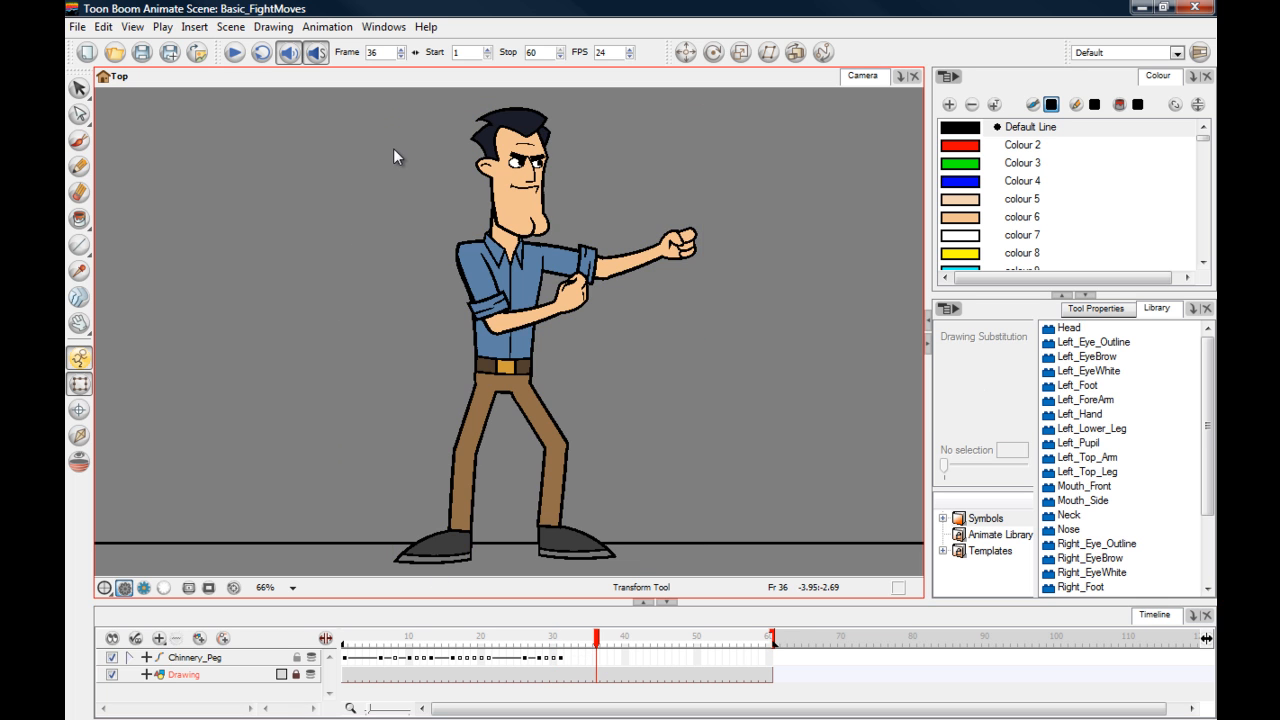
left_click_drag(395, 121, 635, 298)
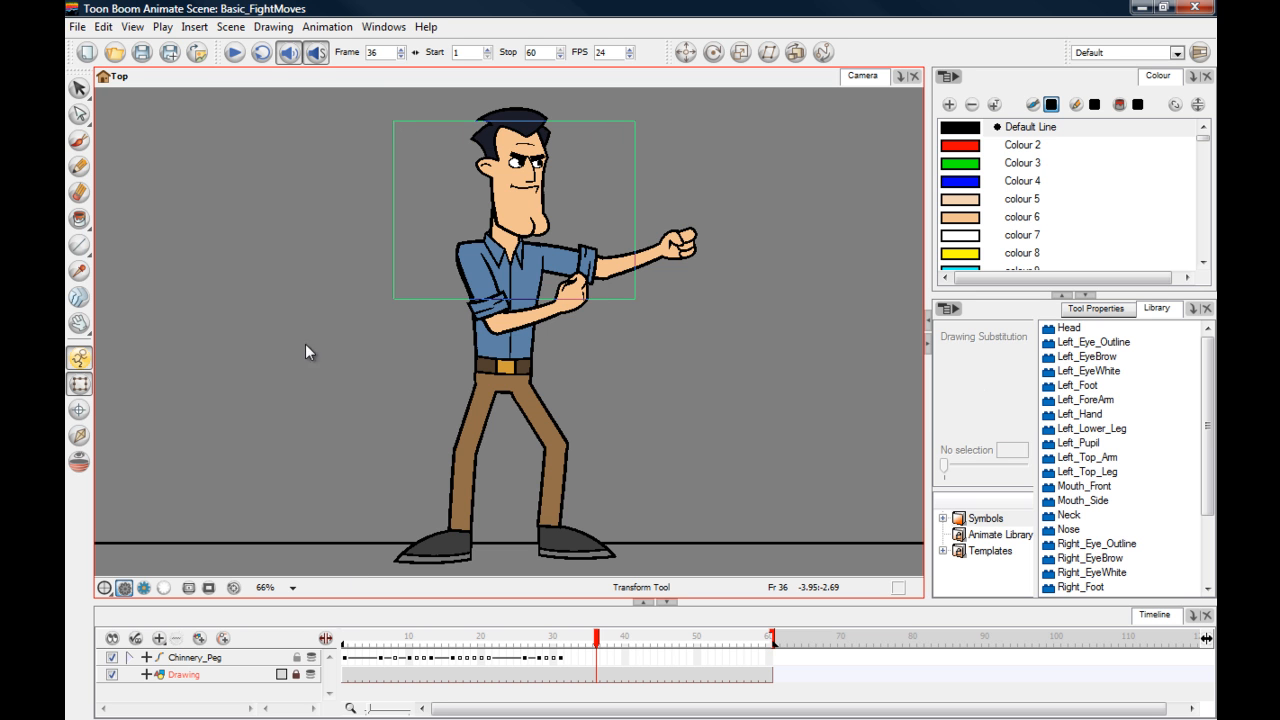
mouse_move(388, 98)
left_mouse_down()
mouse_move(383, 109)
mouse_move(411, 107)
mouse_move(393, 118)
left_mouse_up()
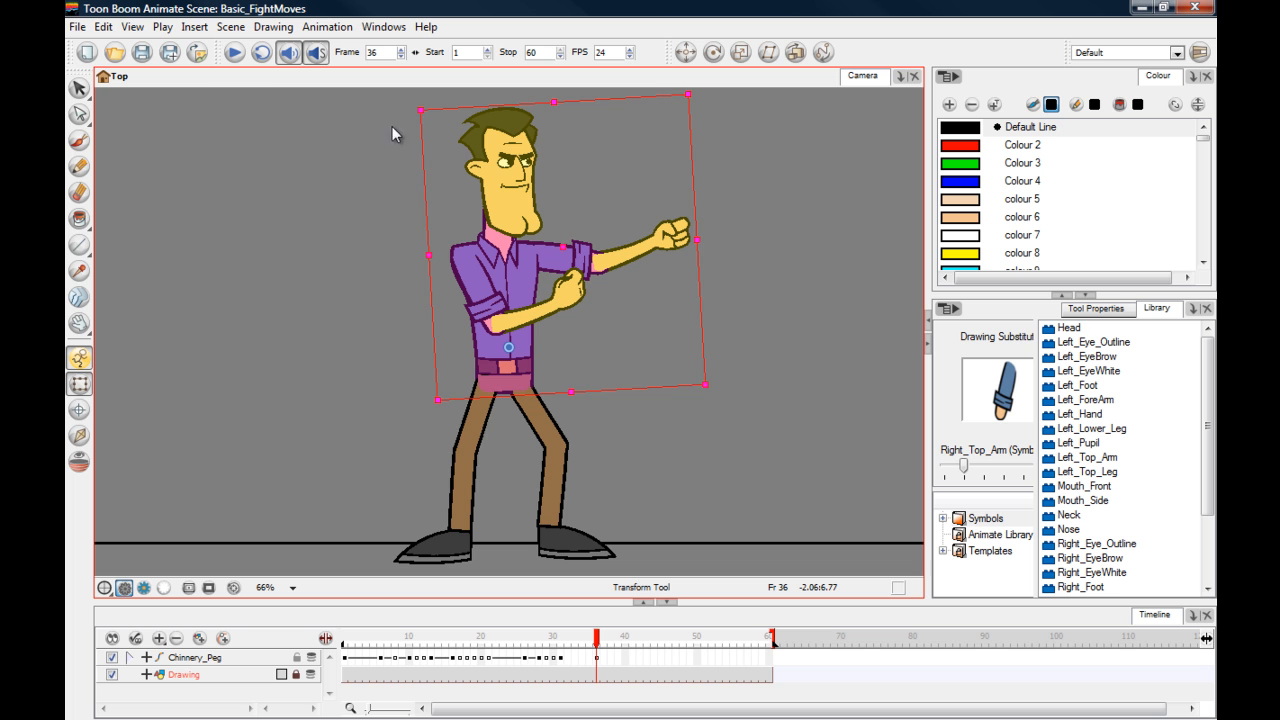
key("ctrl+z")
left_click(328, 241)
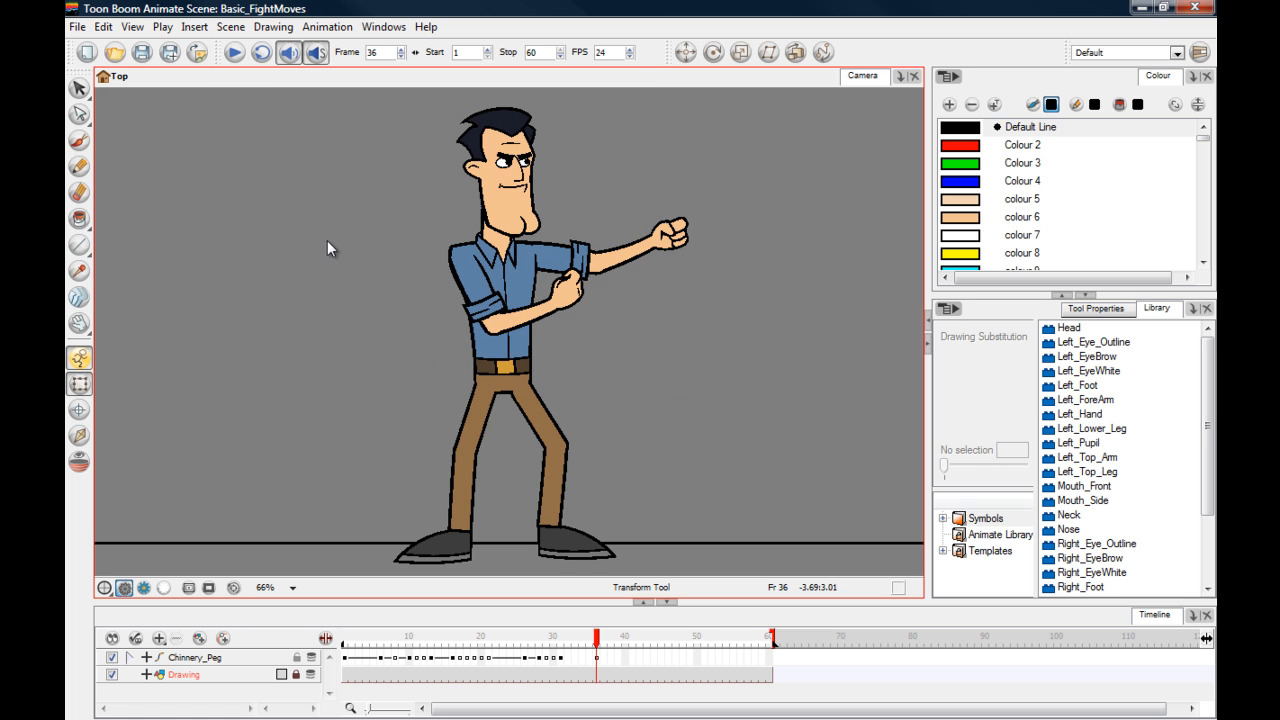
- Play the punch from frame 26 to check how the body settles
left_click_drag(557, 640, 524, 641)
left_click(236, 54)
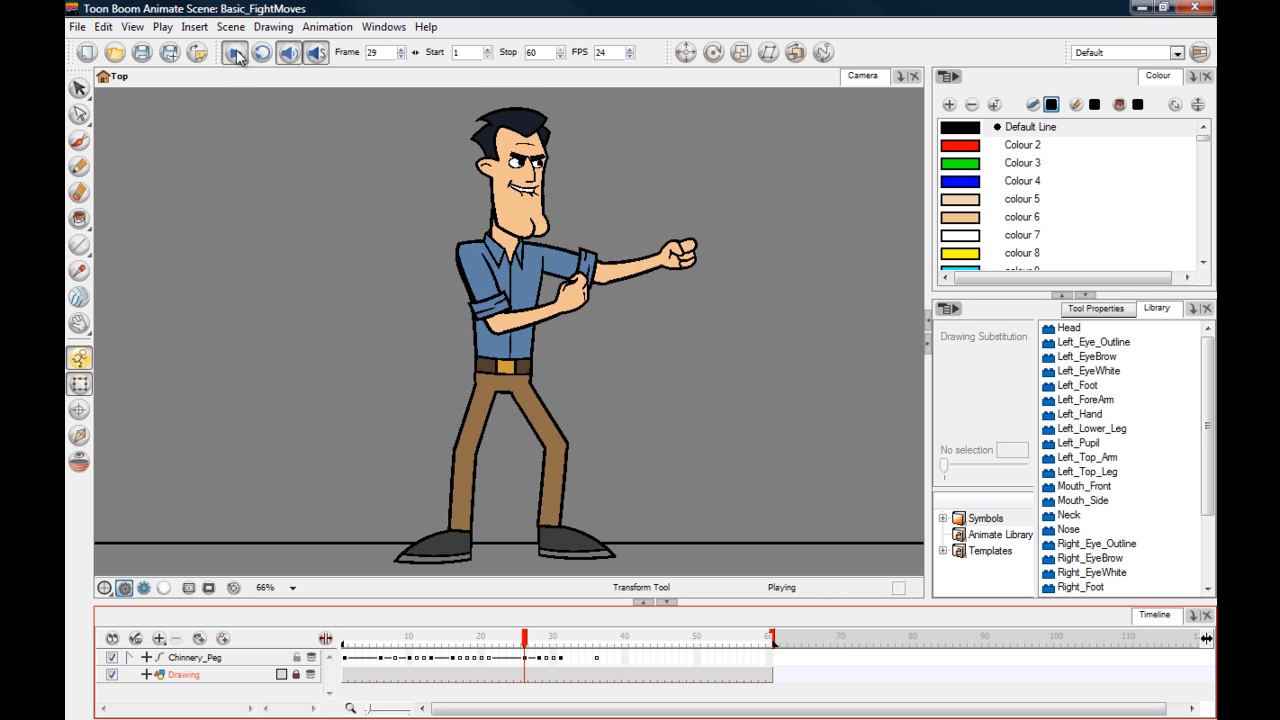
left_click(236, 54)
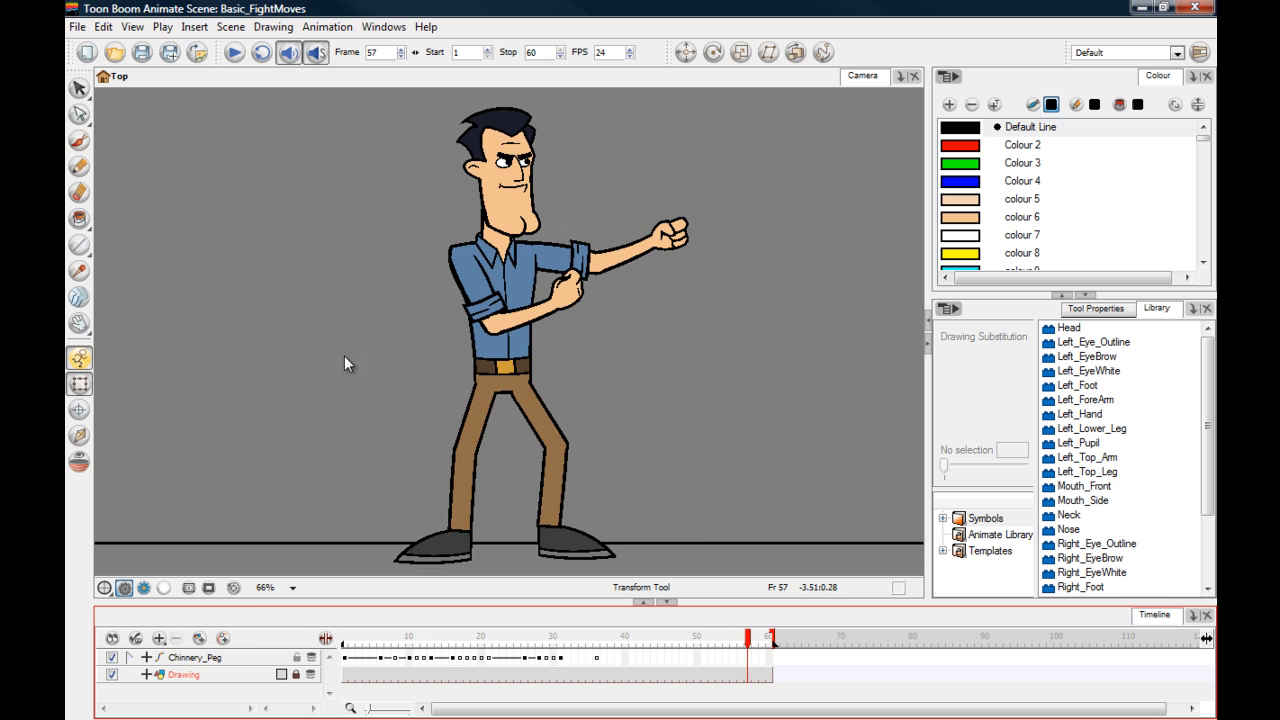
- Compare the poses at frames 31 and 36, and play the whole animation from frame 1
left_click(560, 658)
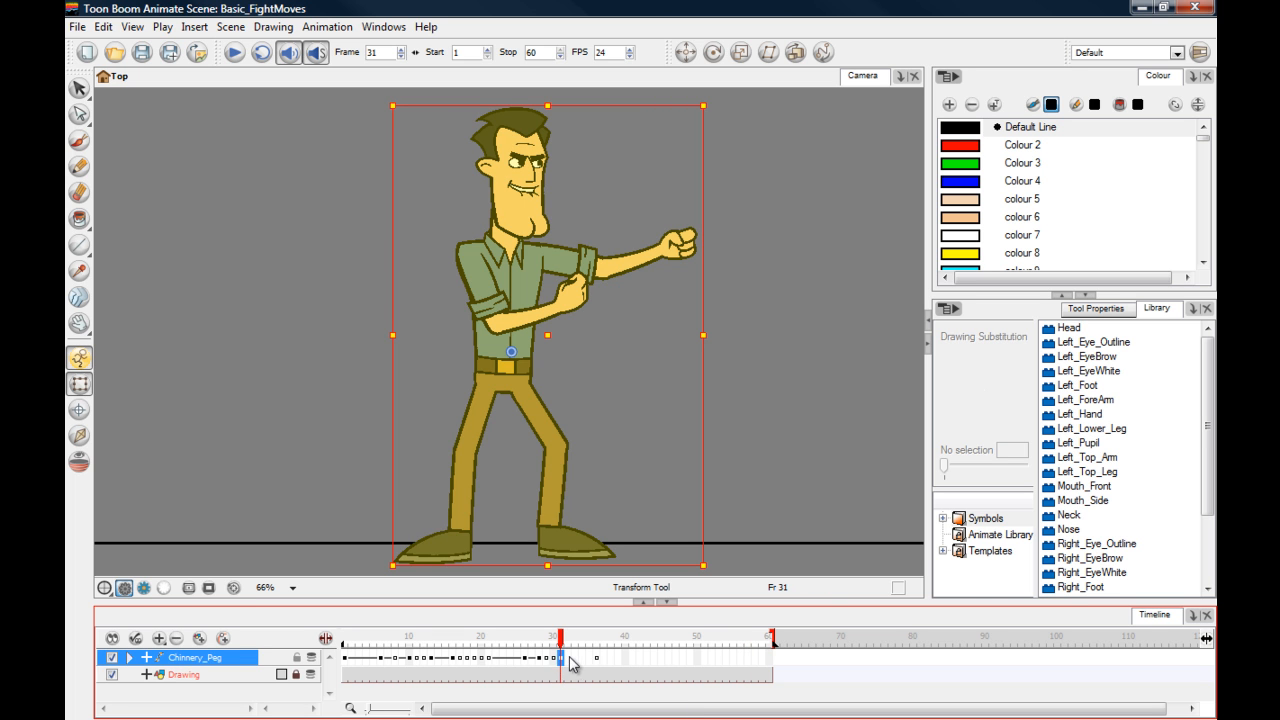
left_click_drag(560, 640, 600, 642)
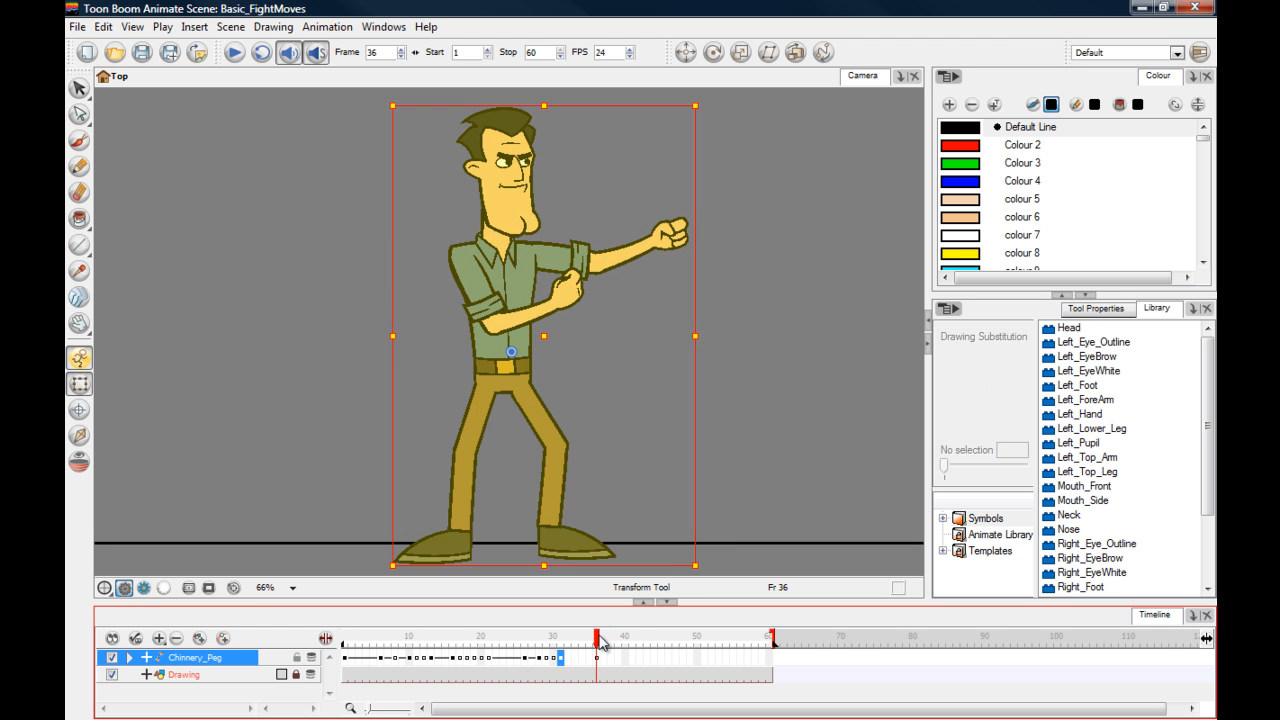
left_click(328, 427)
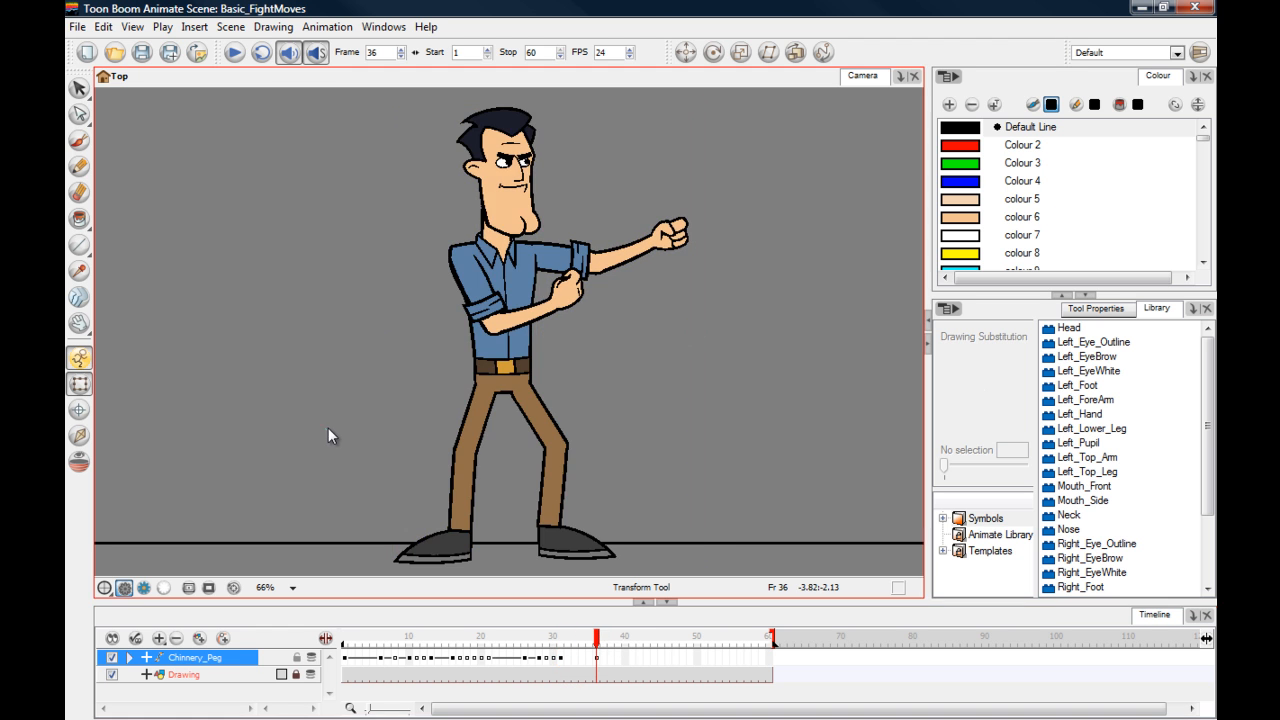
left_click(540, 637)
left_click(344, 638)
left_click(235, 53)
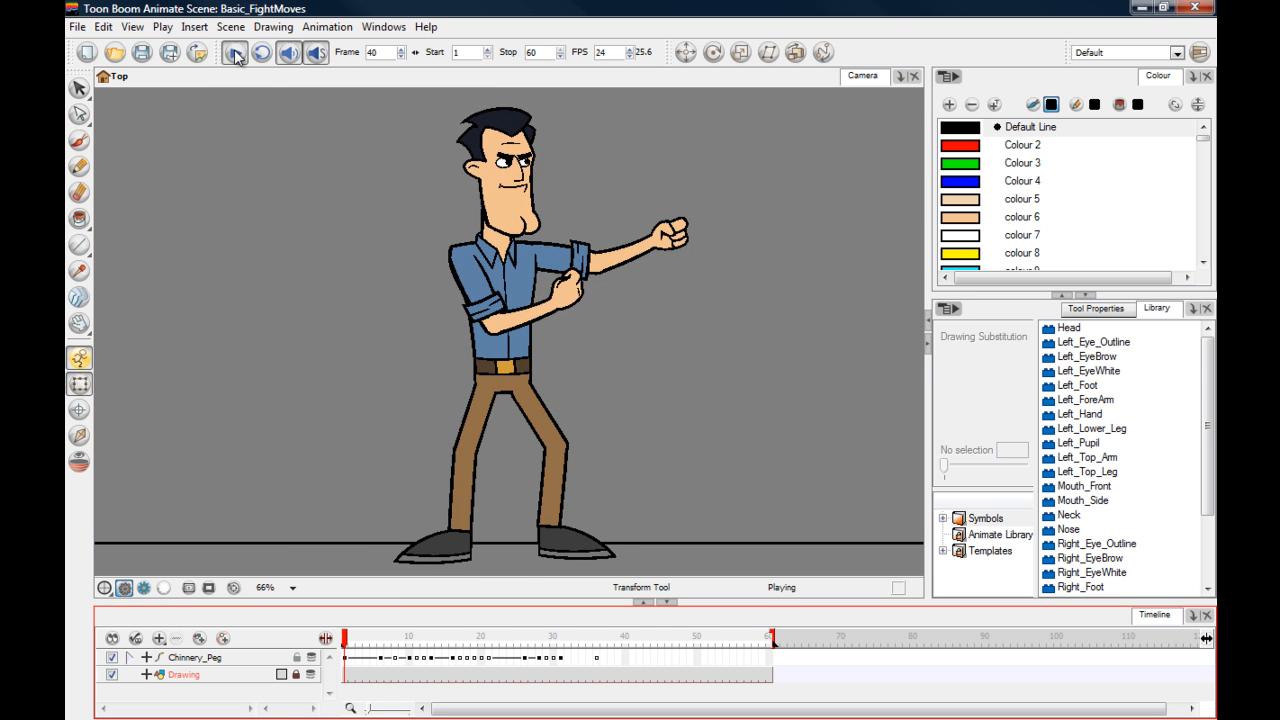
- Add a Chinnery_Peg keyframe at frame 45 that holds the frame 36 pose
left_click(595, 660)
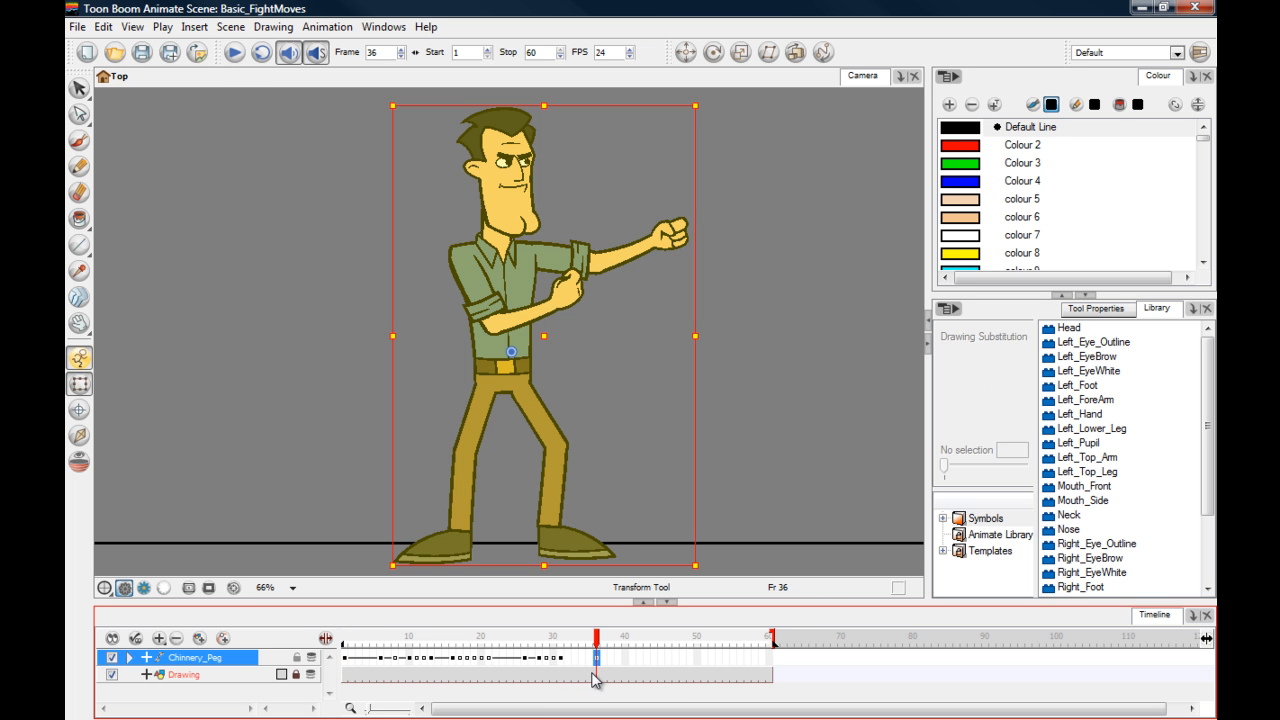
left_click(661, 659)
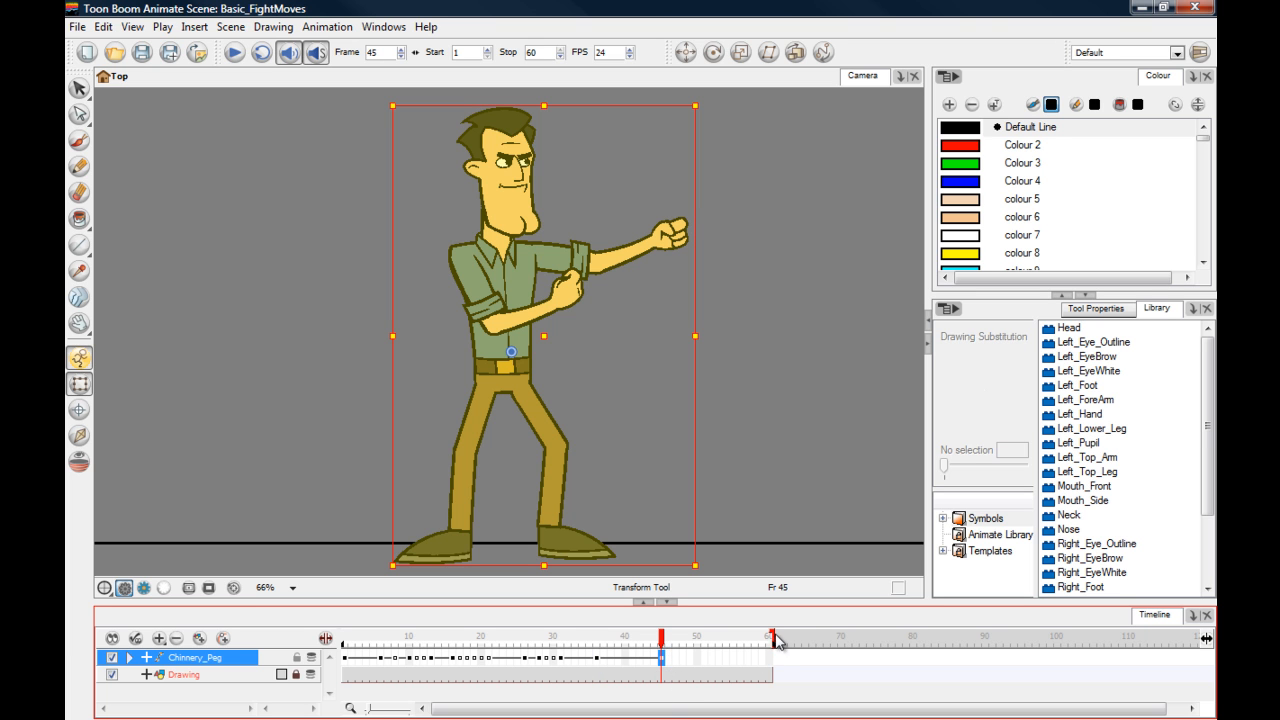
- Lengthen the scene to 110 frames and extend the Drawing layer's exposure to frame 110
left_click_drag(778, 641, 1136, 642)
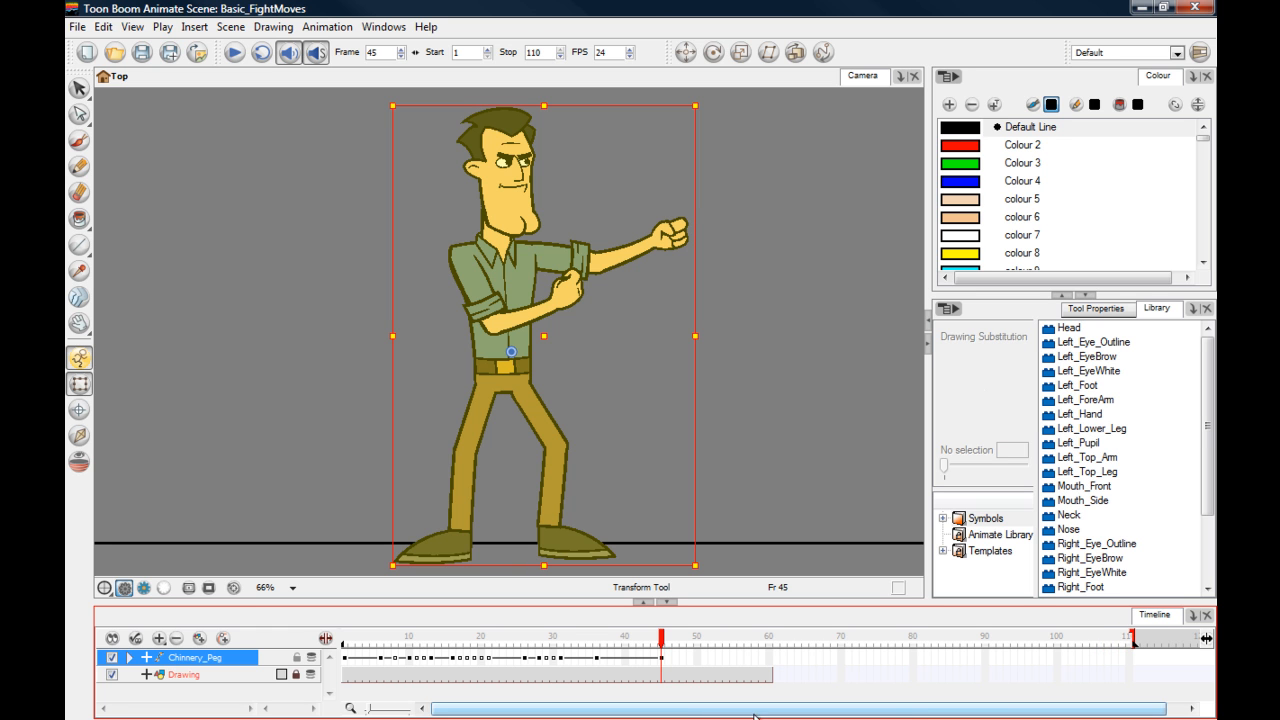
left_click(1127, 675)
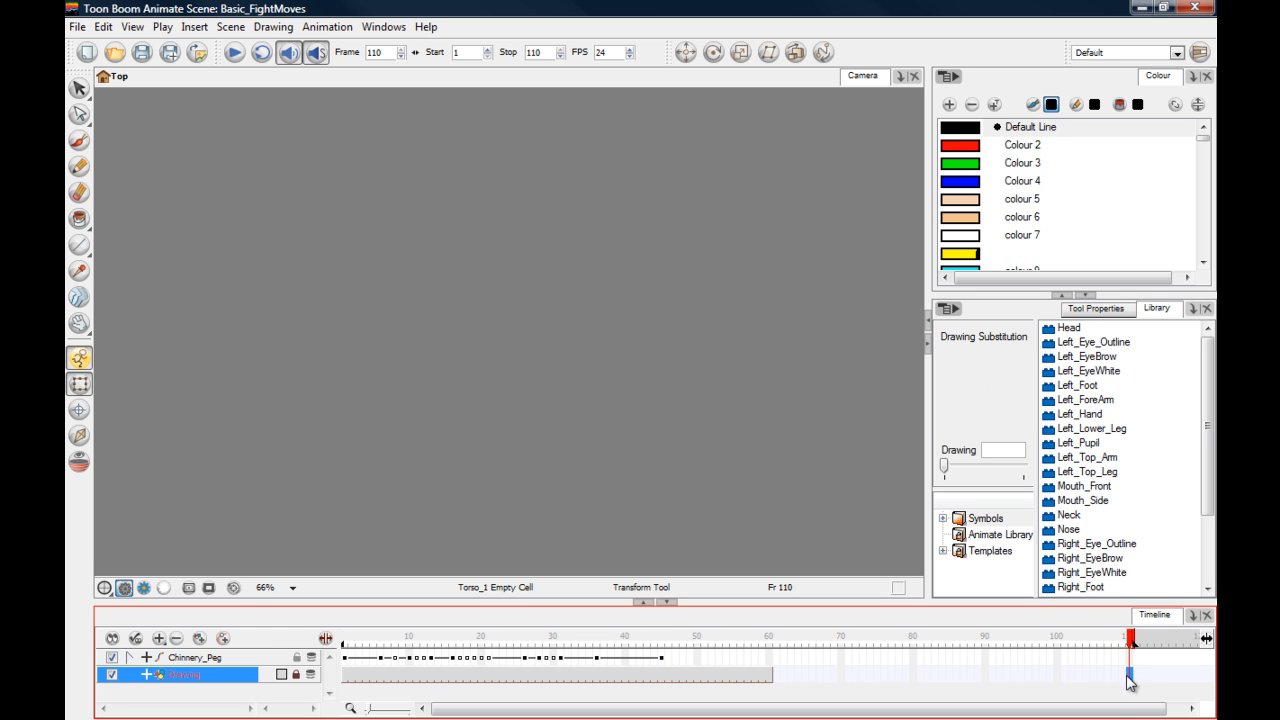
key("F5")
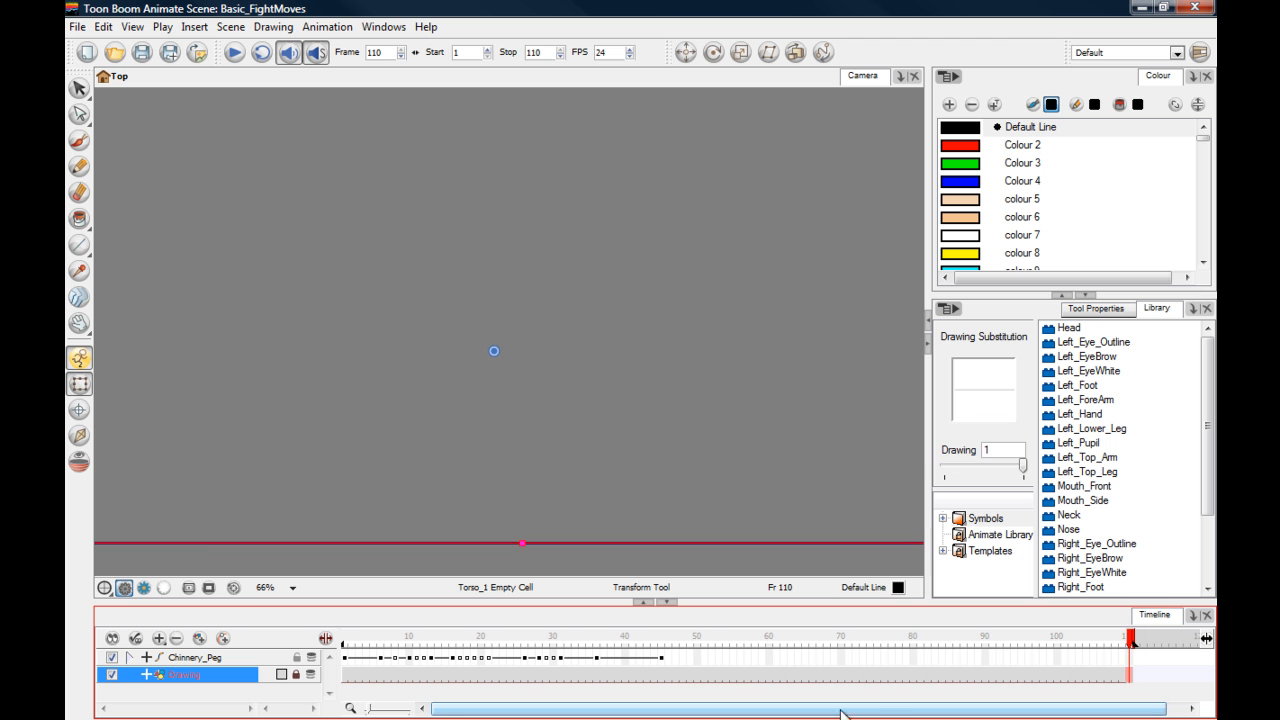
- Check how far the character stays exposed between frames 46 and 110, and play the animation from frame 24
left_click(668, 657)
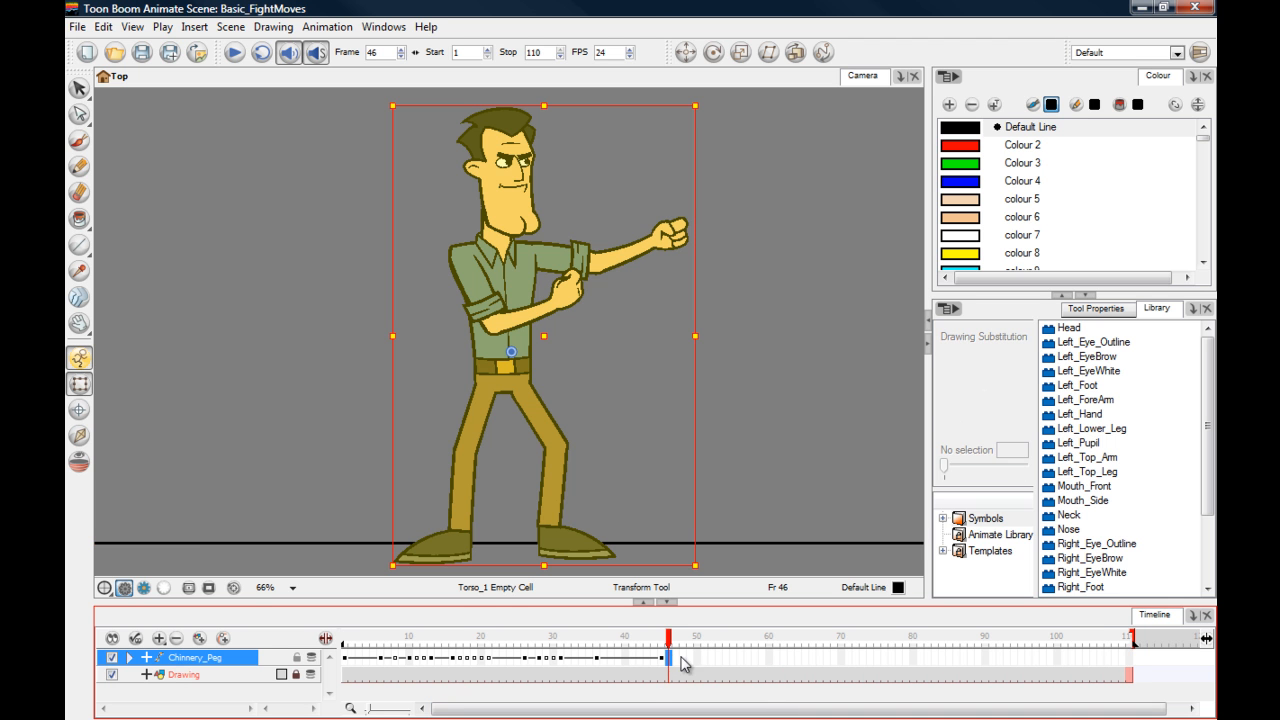
left_click_drag(668, 638, 770, 638)
left_click(1131, 660)
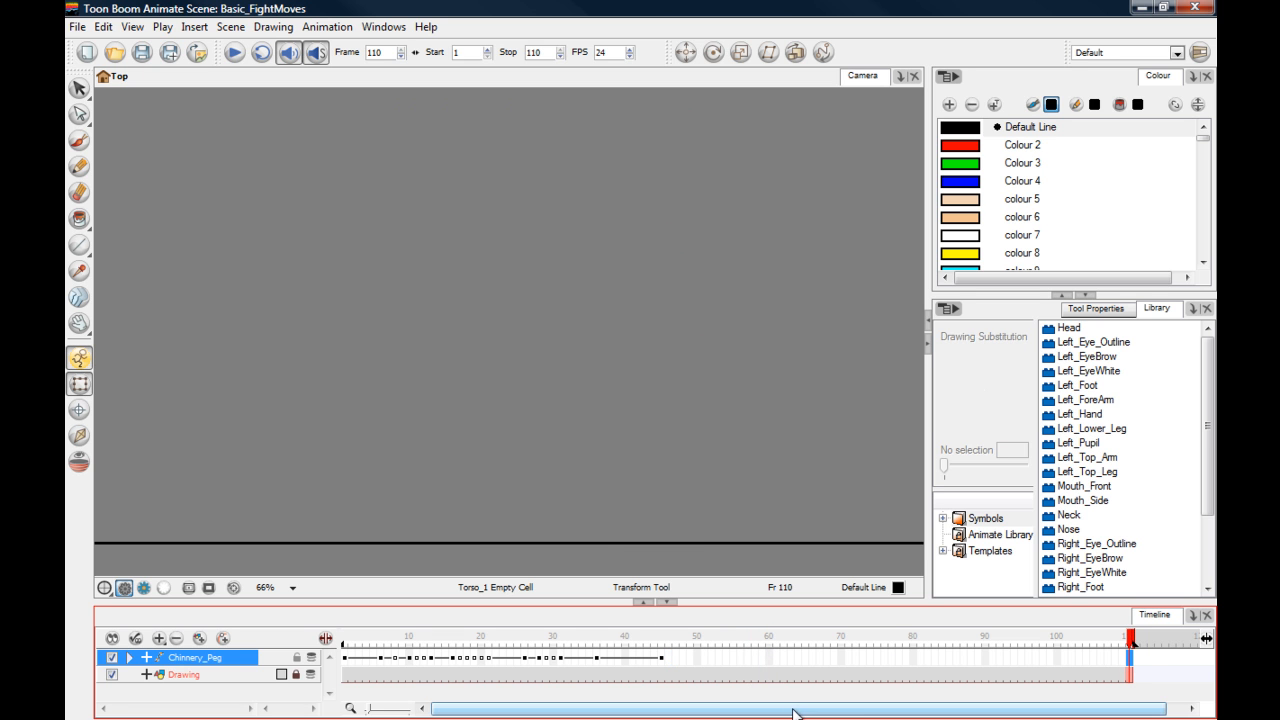
left_click_drag(667, 638, 711, 640)
left_click(296, 445)
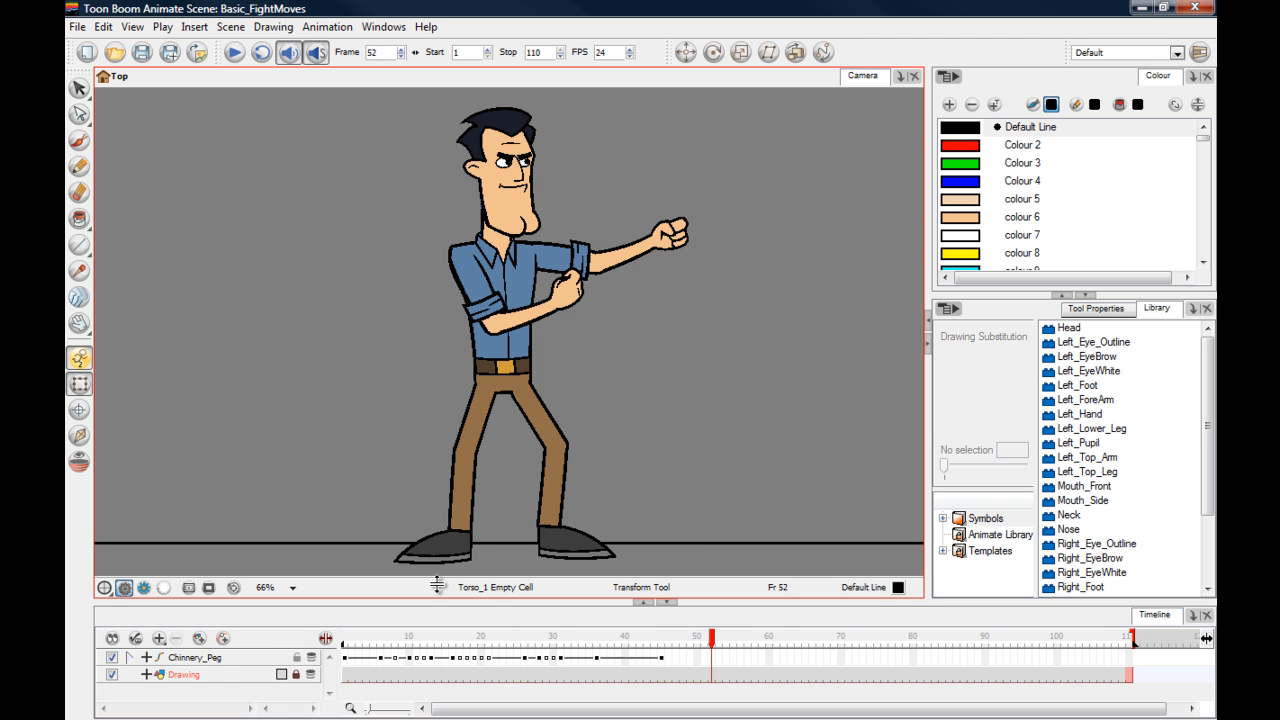
left_click(558, 638)
left_click(506, 641)
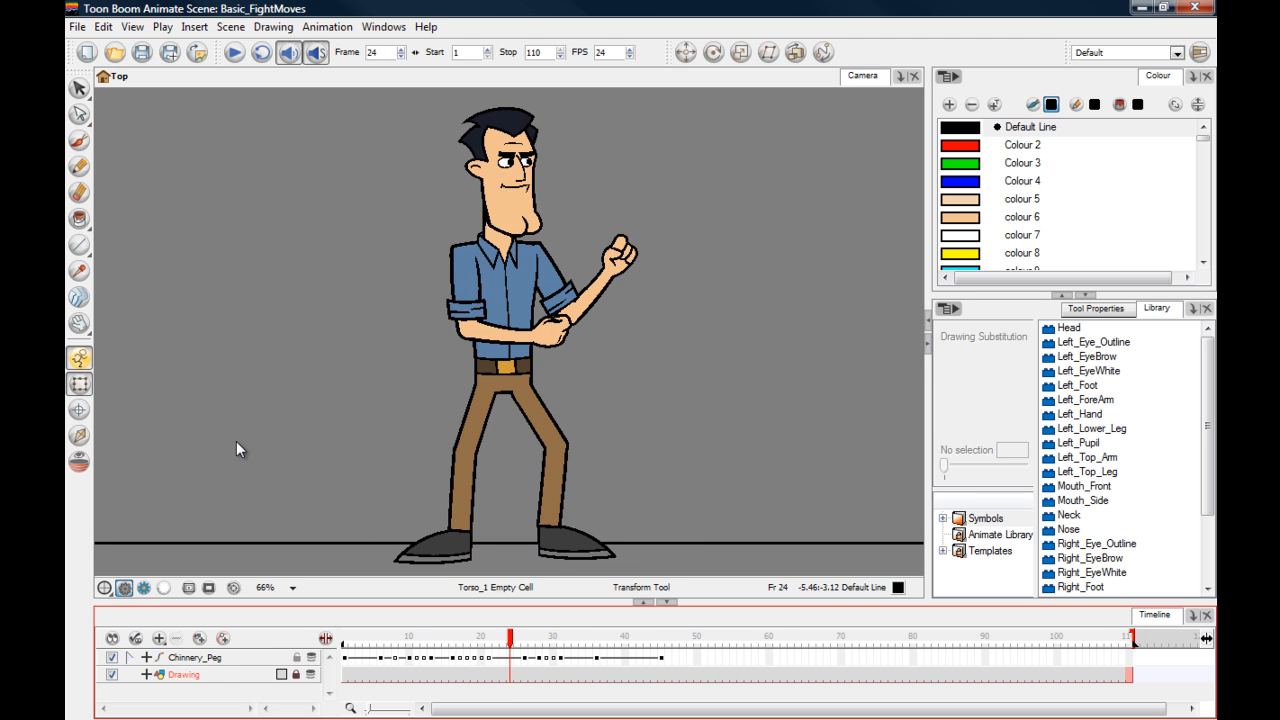
left_click(235, 53)
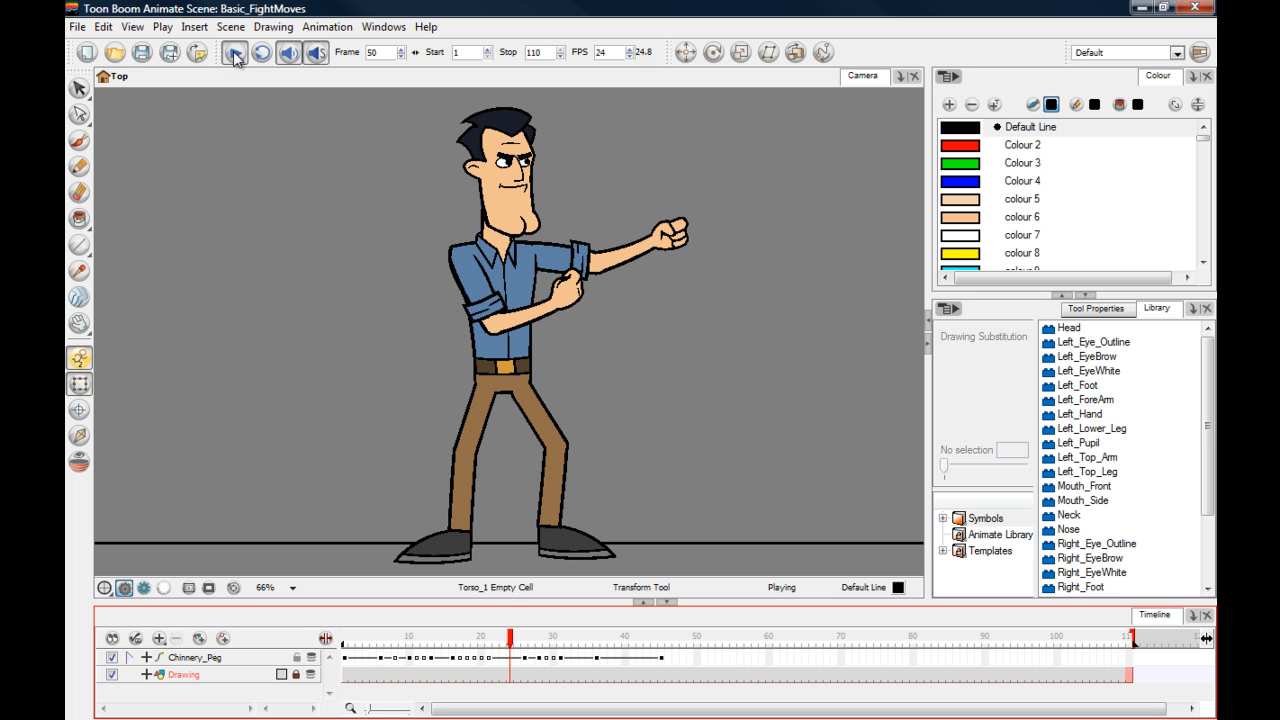
left_click(235, 53)
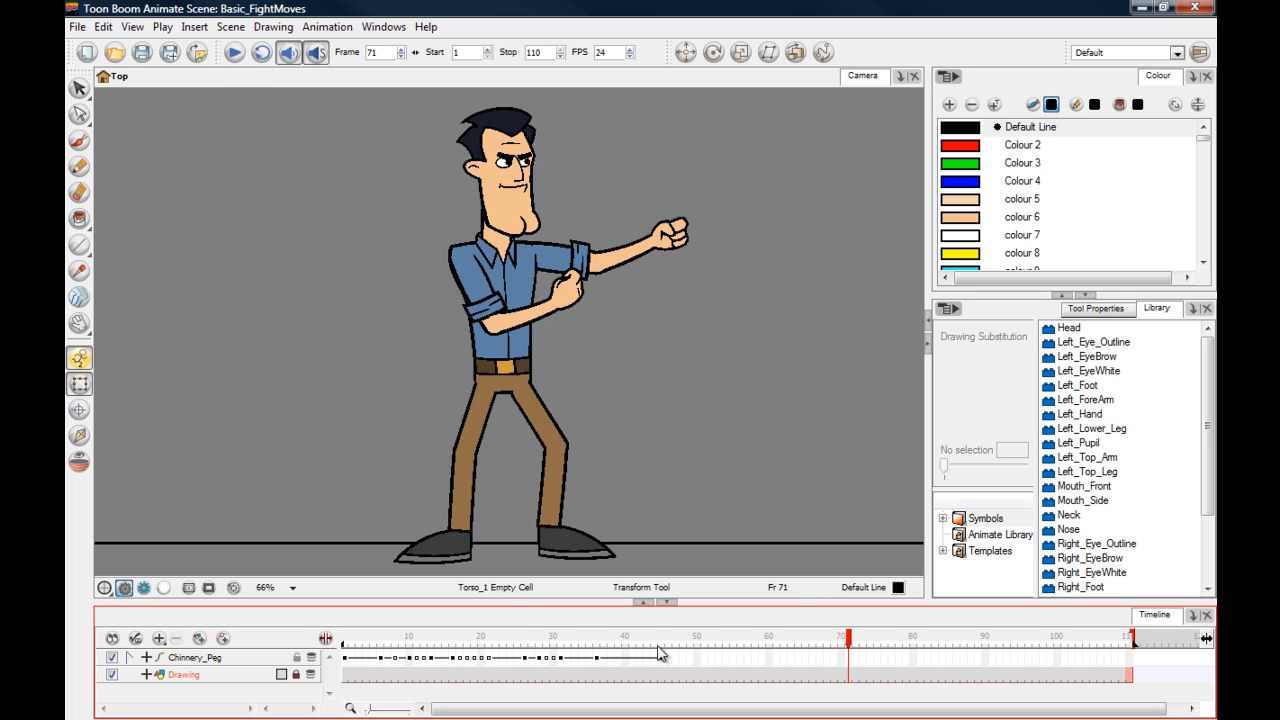
- Add a Chinnery_Peg keyframe at frame 47 to hold the pose before the next move
mouse_move(658, 638)
left_mouse_down()
mouse_move(703, 638)
mouse_move(576, 641)
mouse_move(667, 643)
left_mouse_up()
left_click(676, 658)
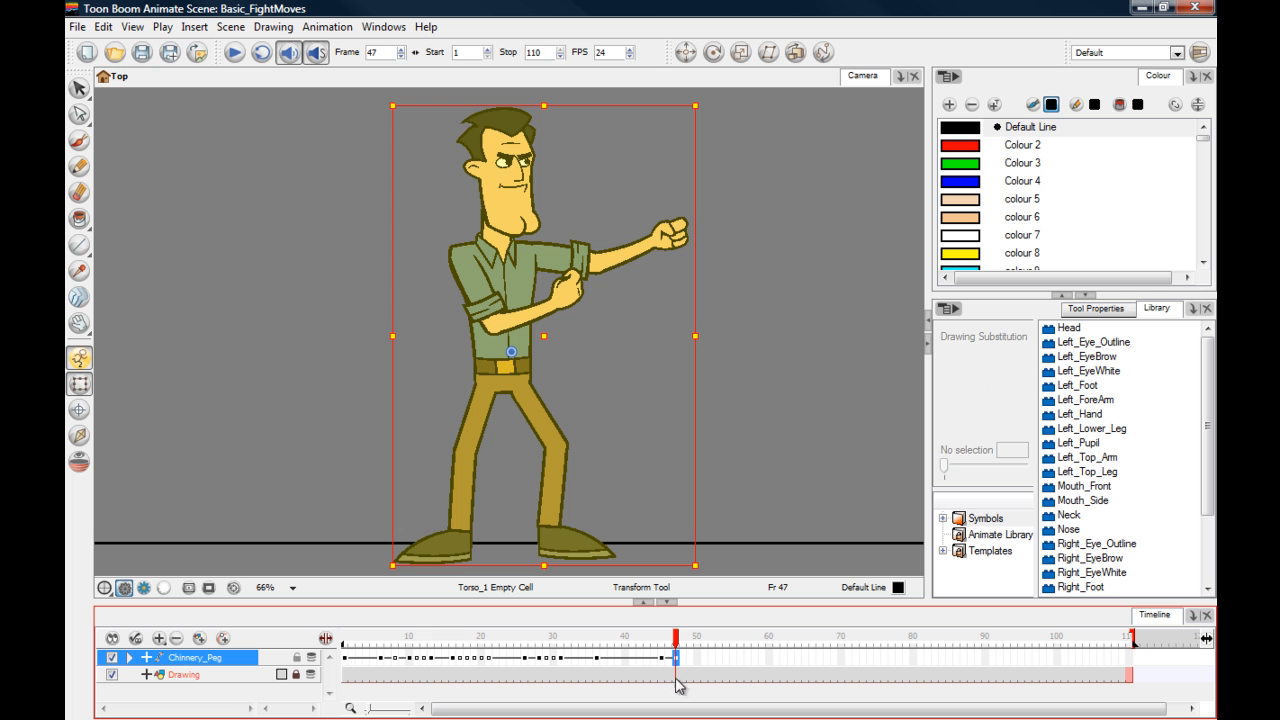
left_click(305, 429)
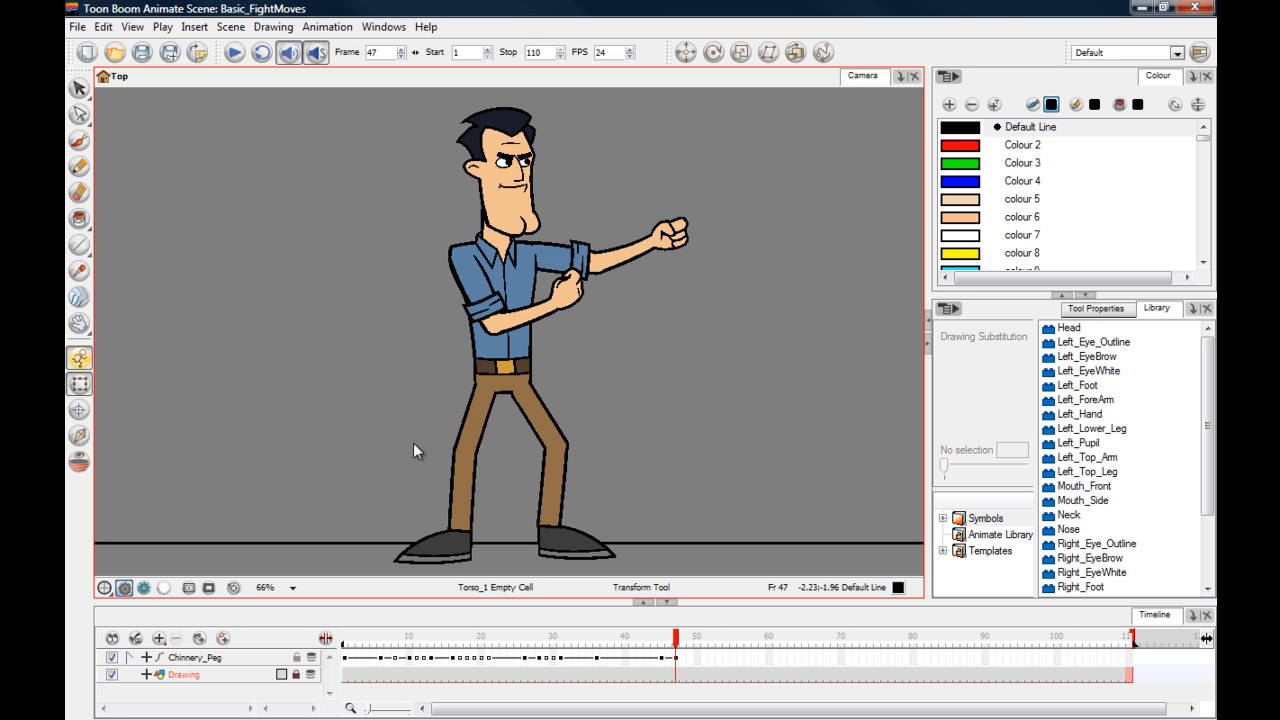
- At frame 51, move the whole character's pivot down between the feet and tilt the character slightly backward
left_click(704, 657)
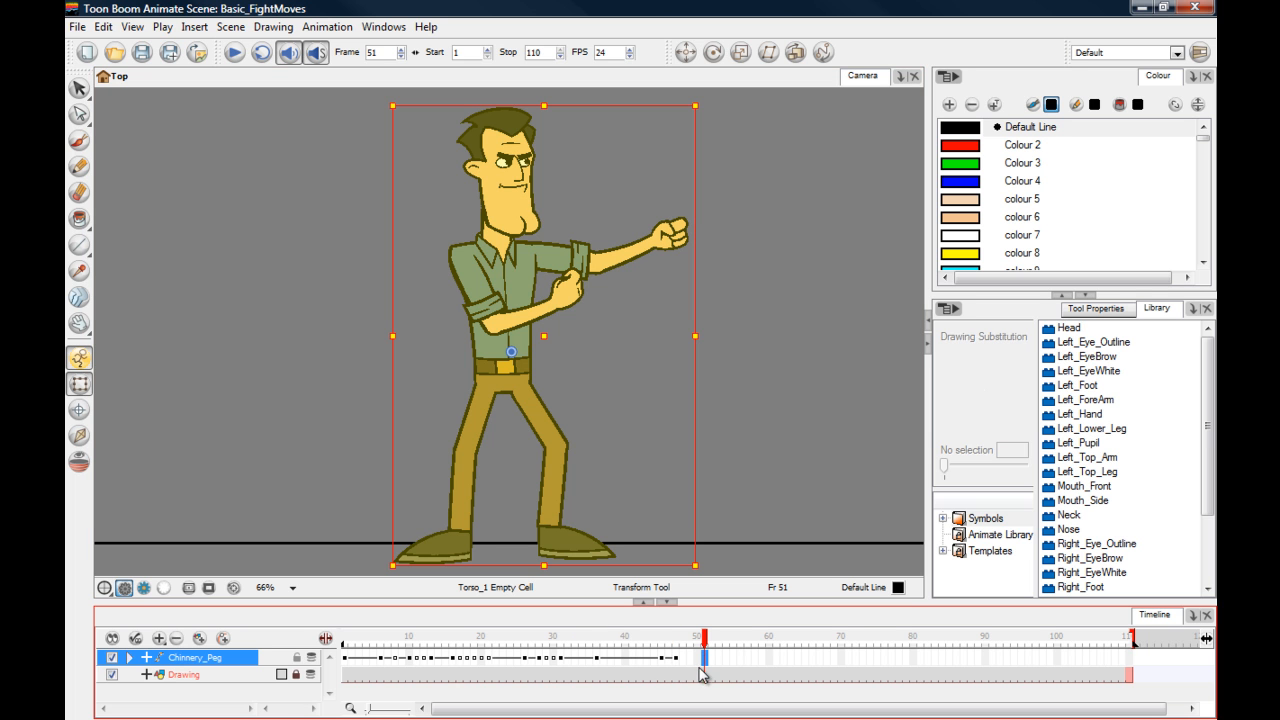
left_click(512, 353)
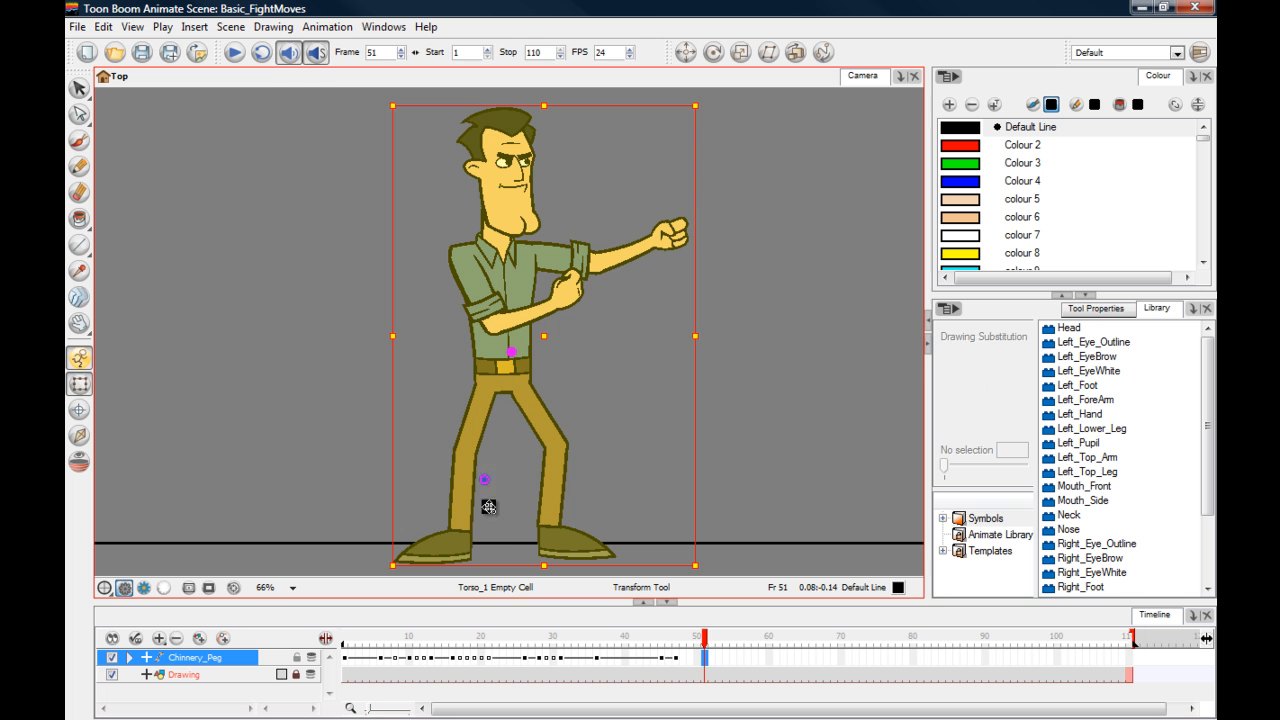
left_click(507, 555, "ctrl")
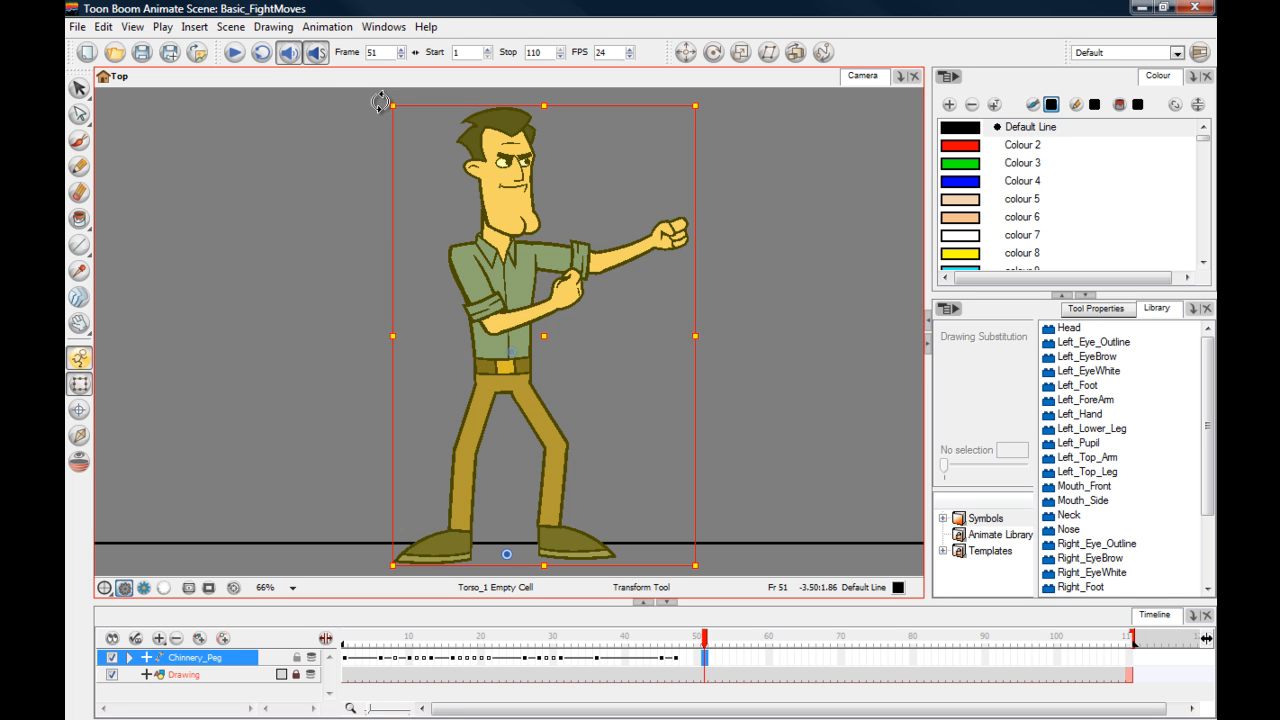
left_click_drag(376, 104, 352, 111)
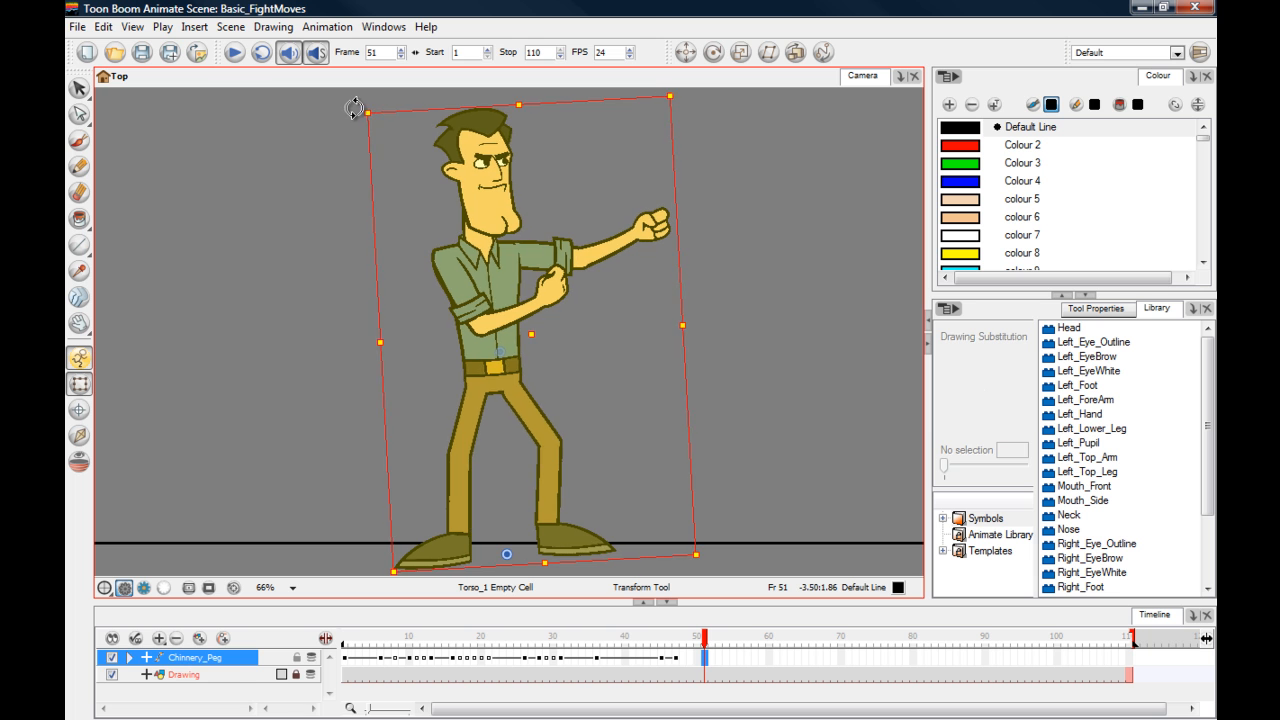
left_click(286, 268)
- At frame 51, swing the right upper leg backward and rotate the right lower leg slightly forward to bring the foot under it
left_click(463, 445)
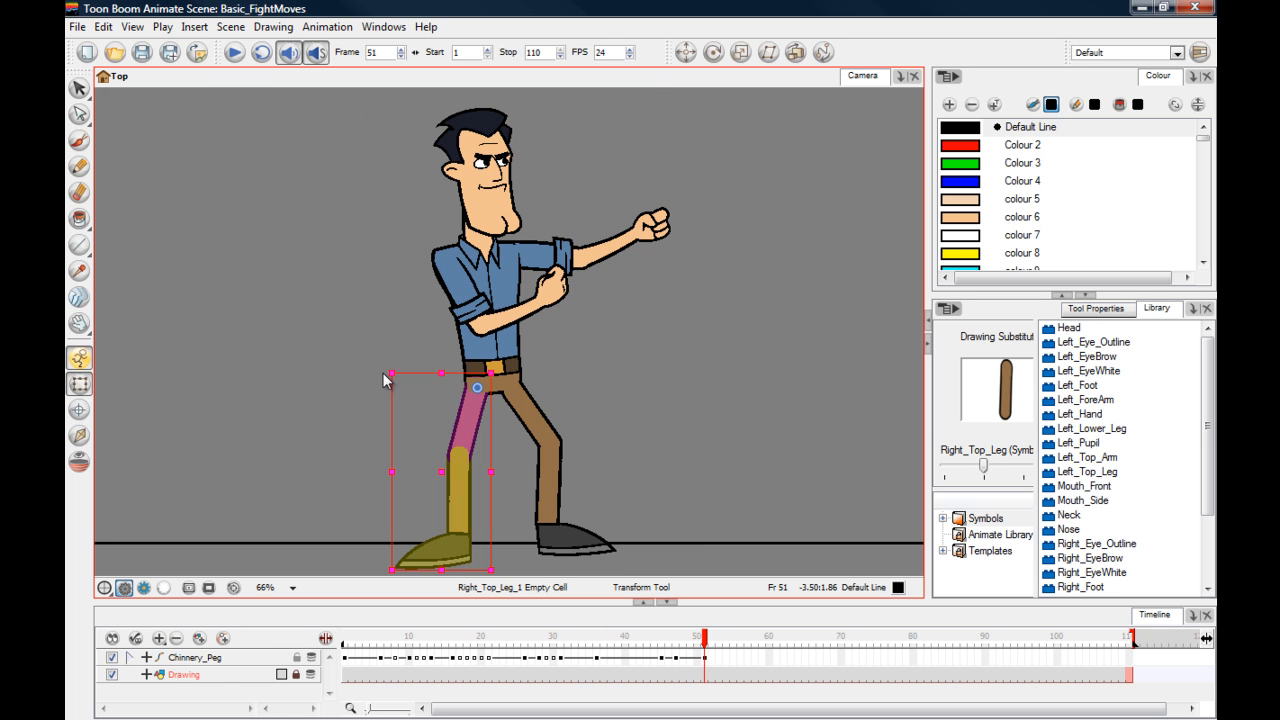
left_click_drag(374, 365, 378, 358)
key("Escape")
left_click(443, 510)
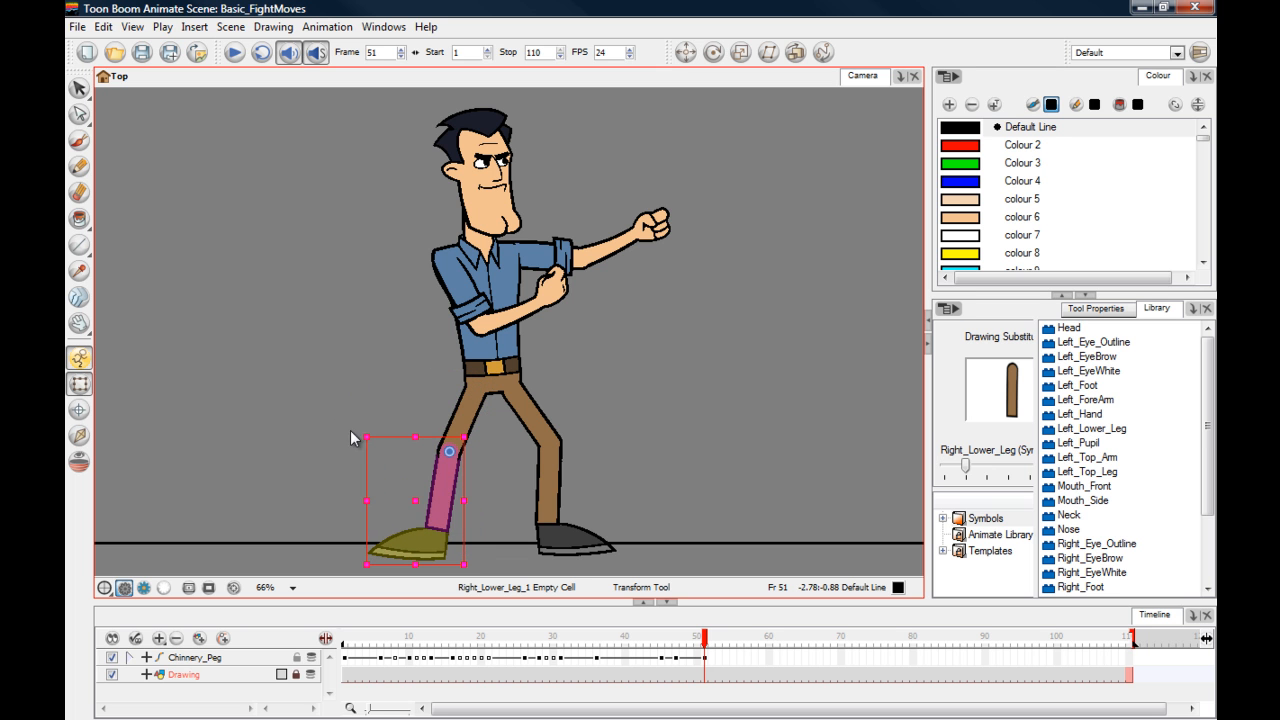
left_click_drag(352, 430, 354, 440)
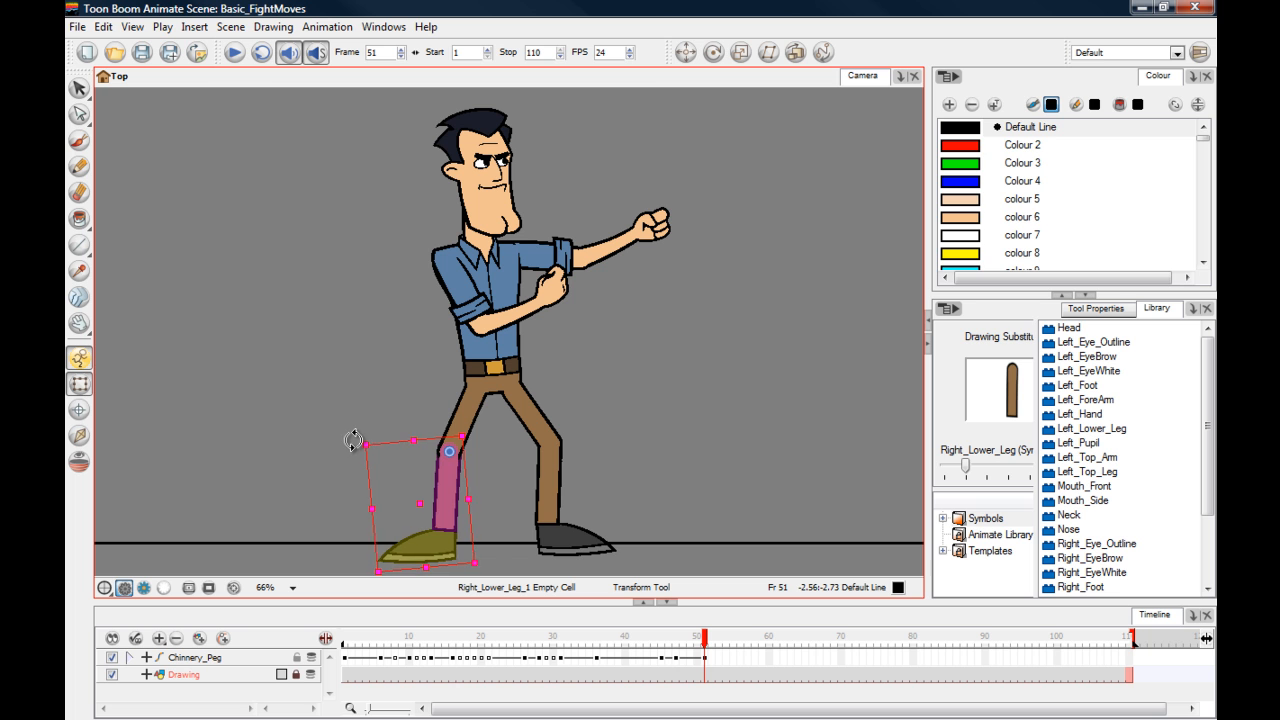
key("Escape")
- Swing the left upper leg inward at frame 51 and rotate the left lower leg to set its foot on the ground
left_click(529, 416)
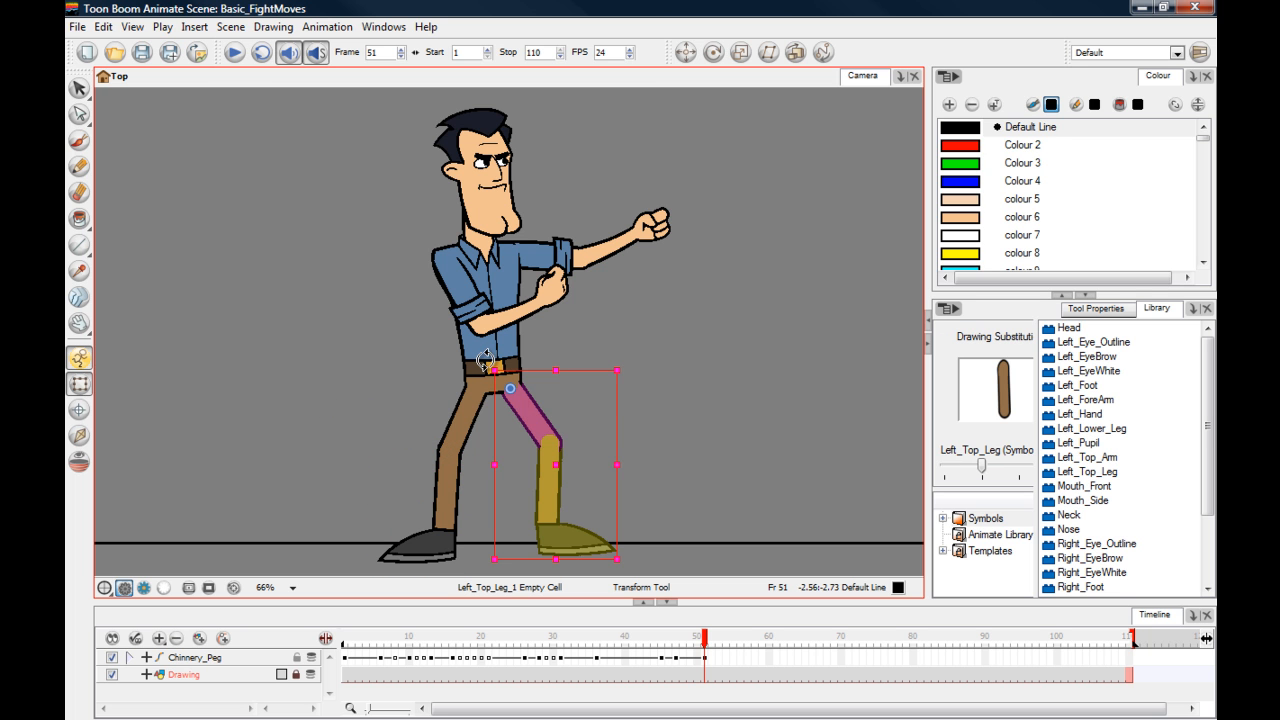
left_click_drag(484, 359, 480, 364)
key("Escape")
left_click(530, 480)
left_click_drag(494, 427, 490, 440)
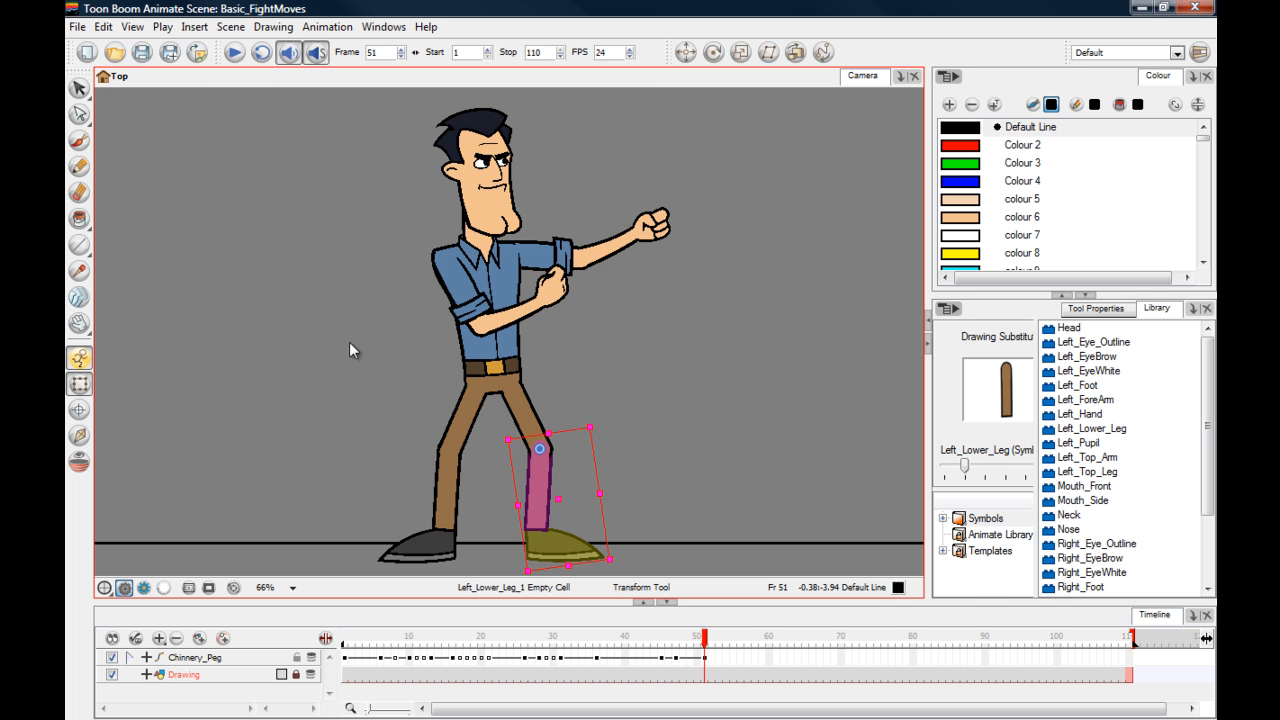
key("ctrl+z")
key("Escape")
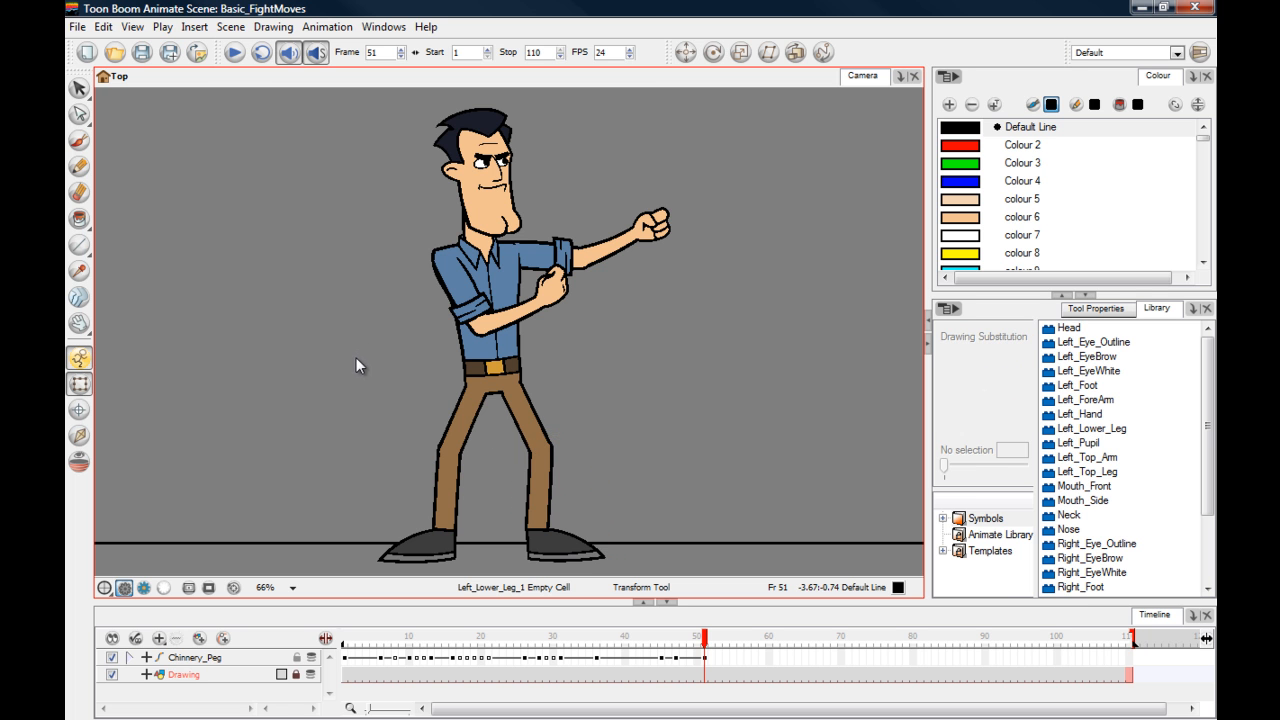
- Compare the pose with neighbouring frames and rotate the right lower leg and right foot so the foot stays planted at frame 51
mouse_move(697, 633)
left_mouse_down()
mouse_move(677, 640)
mouse_move(706, 640)
left_mouse_up()
left_click(446, 520)
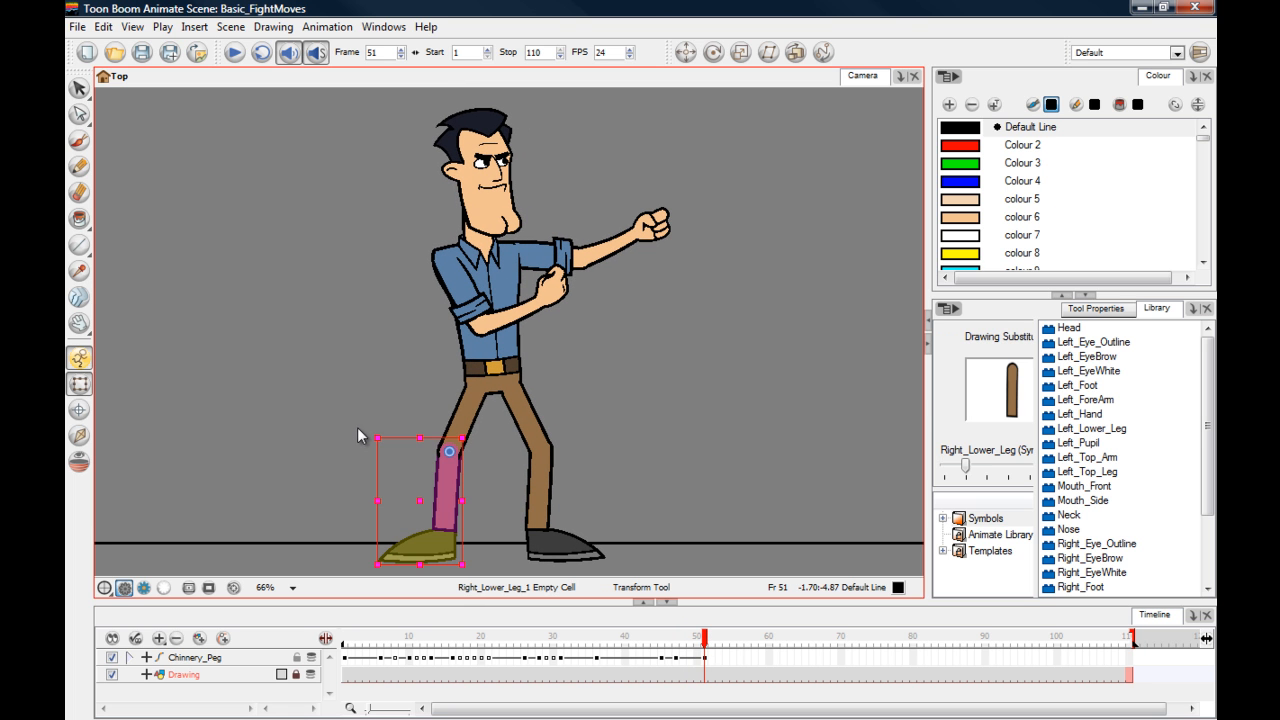
left_click_drag(362, 430, 371, 443)
left_click(403, 530)
left_click(403, 522)
left_click_drag(375, 507, 380, 499)
left_click(359, 481)
- Rotate the left lower leg slightly forward at frame 51 and adjust the left foot to keep it planted flat
mouse_move(705, 641)
left_mouse_down()
mouse_move(670, 647)
mouse_move(705, 647)
left_mouse_up()
left_click(548, 512)
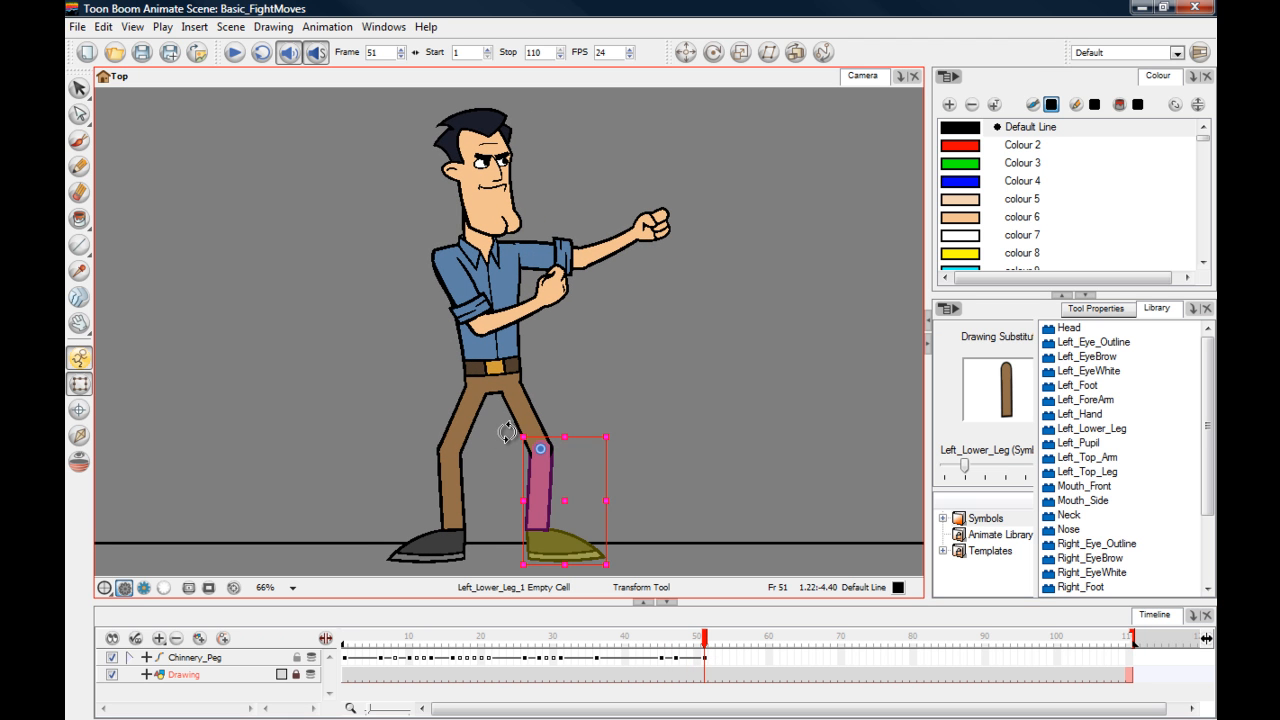
left_click_drag(507, 432, 498, 440)
left_click(555, 540)
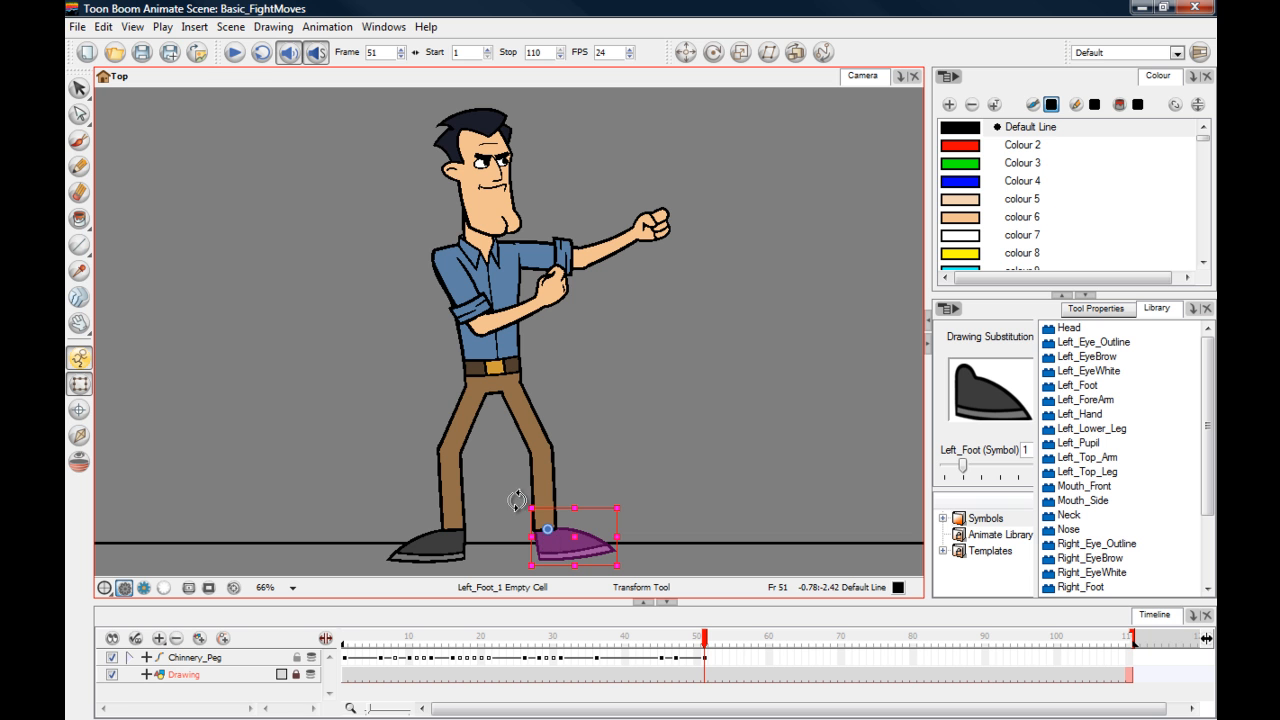
left_click(487, 520)
- At frame 50, correct the right lower leg and right foot so the foot does not slip, and check the motion up to frame 51
mouse_move(705, 637)
left_mouse_down()
mouse_move(668, 642)
mouse_move(714, 642)
mouse_move(666, 642)
mouse_move(697, 642)
left_mouse_up()
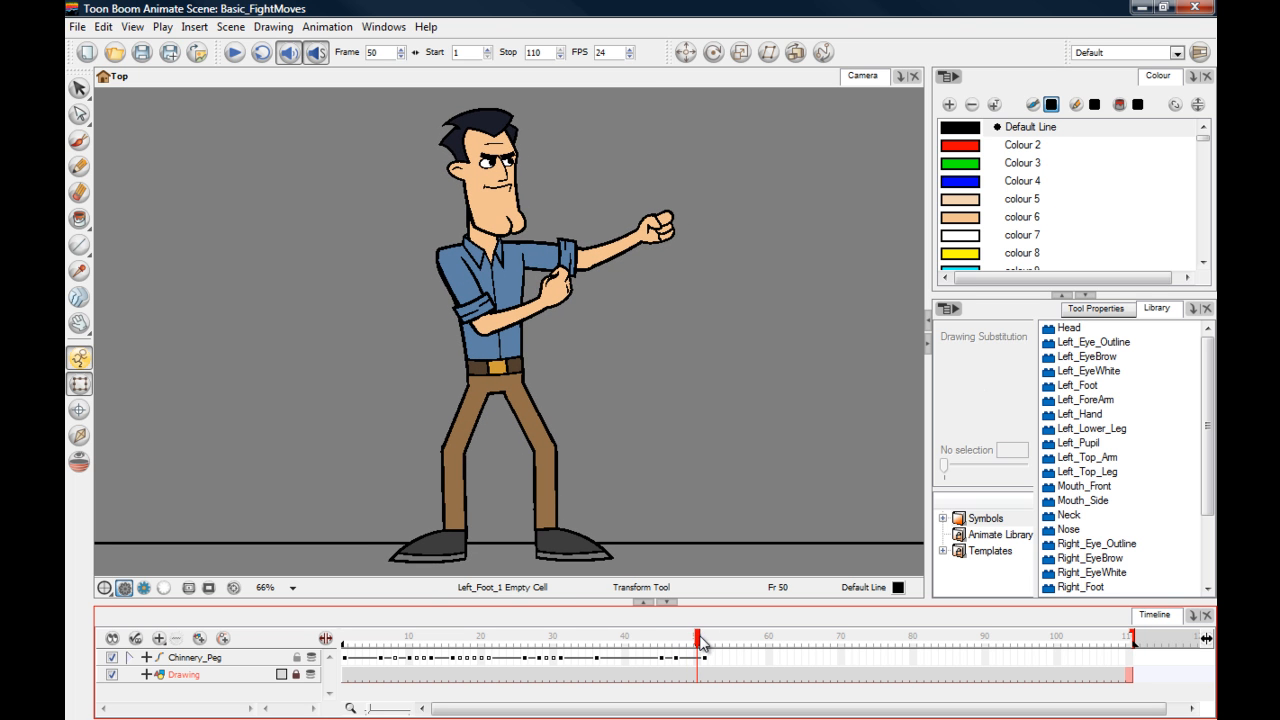
left_click(456, 512)
left_click_drag(374, 437, 375, 439)
left_click(372, 435)
left_click(415, 545)
left_click_drag(375, 510, 366, 500)
left_click(366, 500)
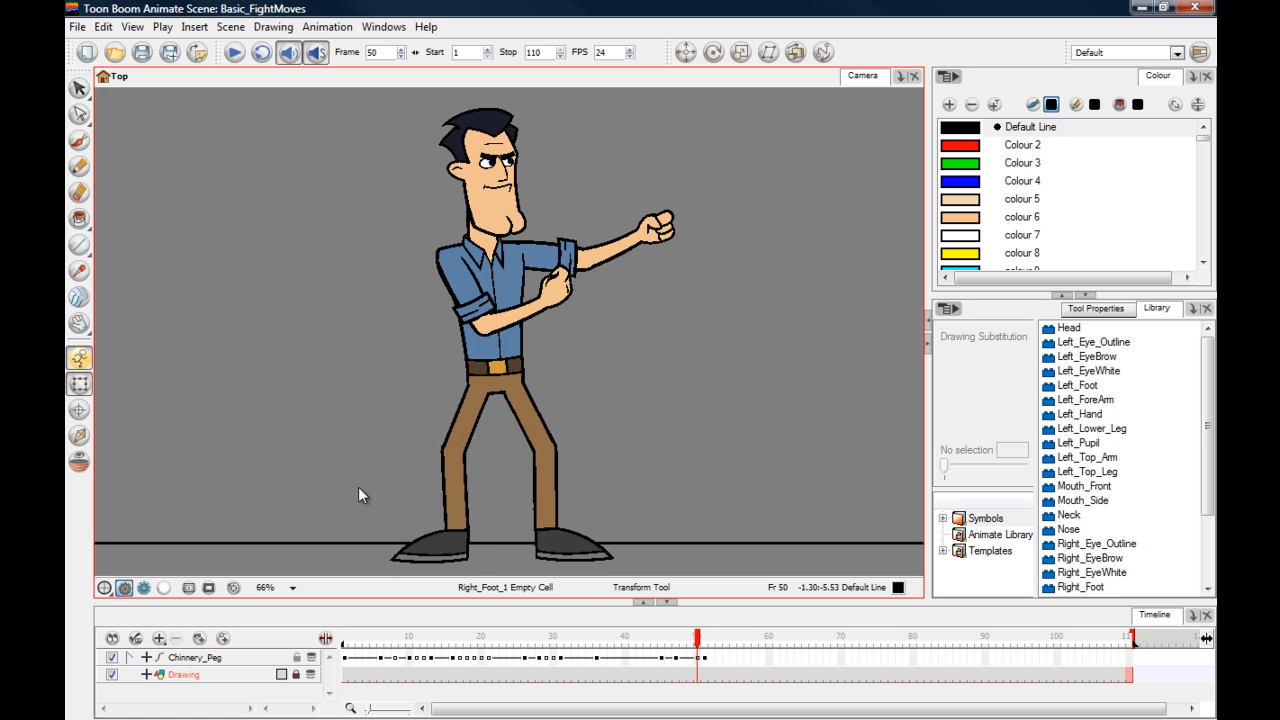
left_click(675, 643)
left_click_drag(675, 643, 706, 643)
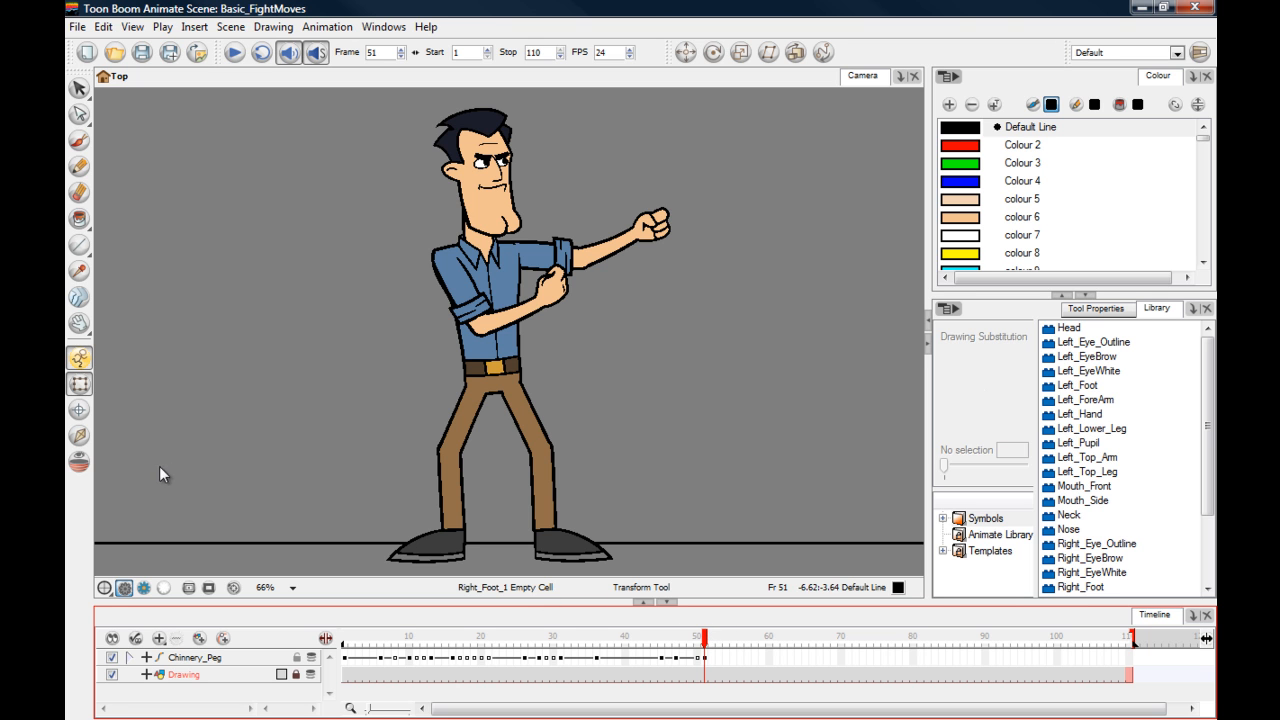
- Add a Chinnery_Peg keyframe at frame 55 to hold the backward-leaning pose
left_click_drag(705, 641, 733, 641)
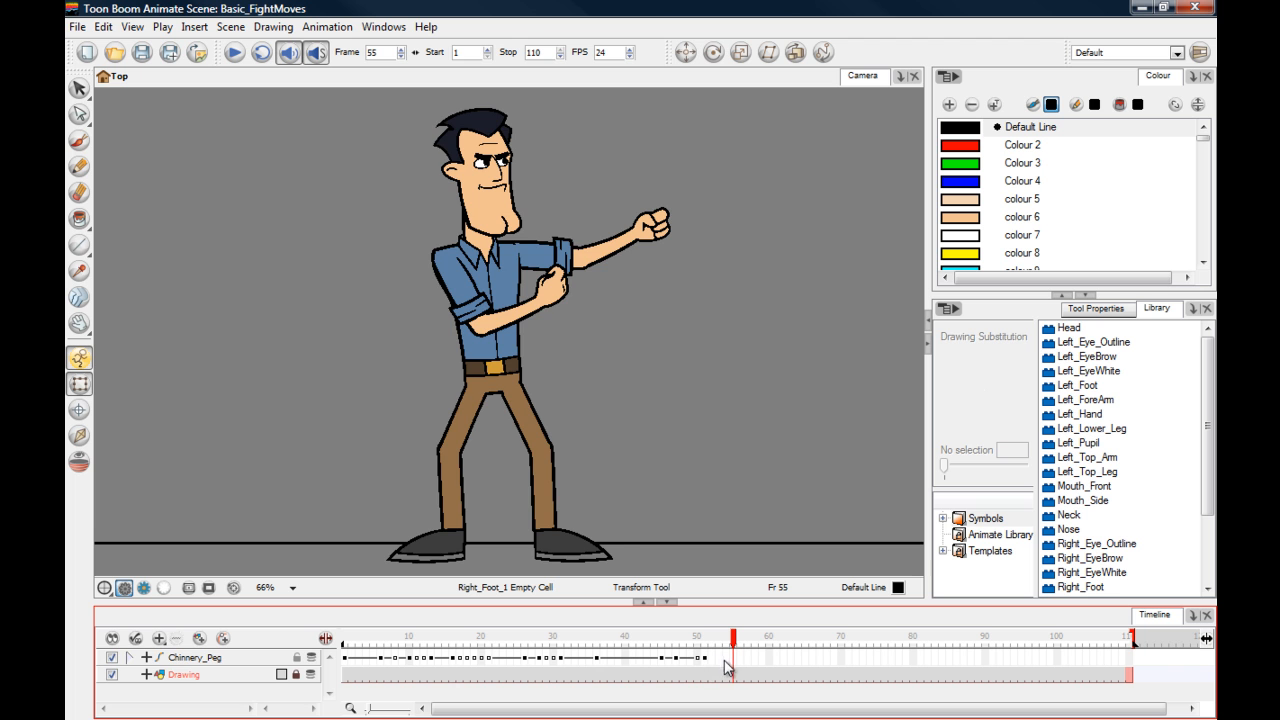
left_click(727, 658)
left_click(733, 660)
left_click(280, 355)
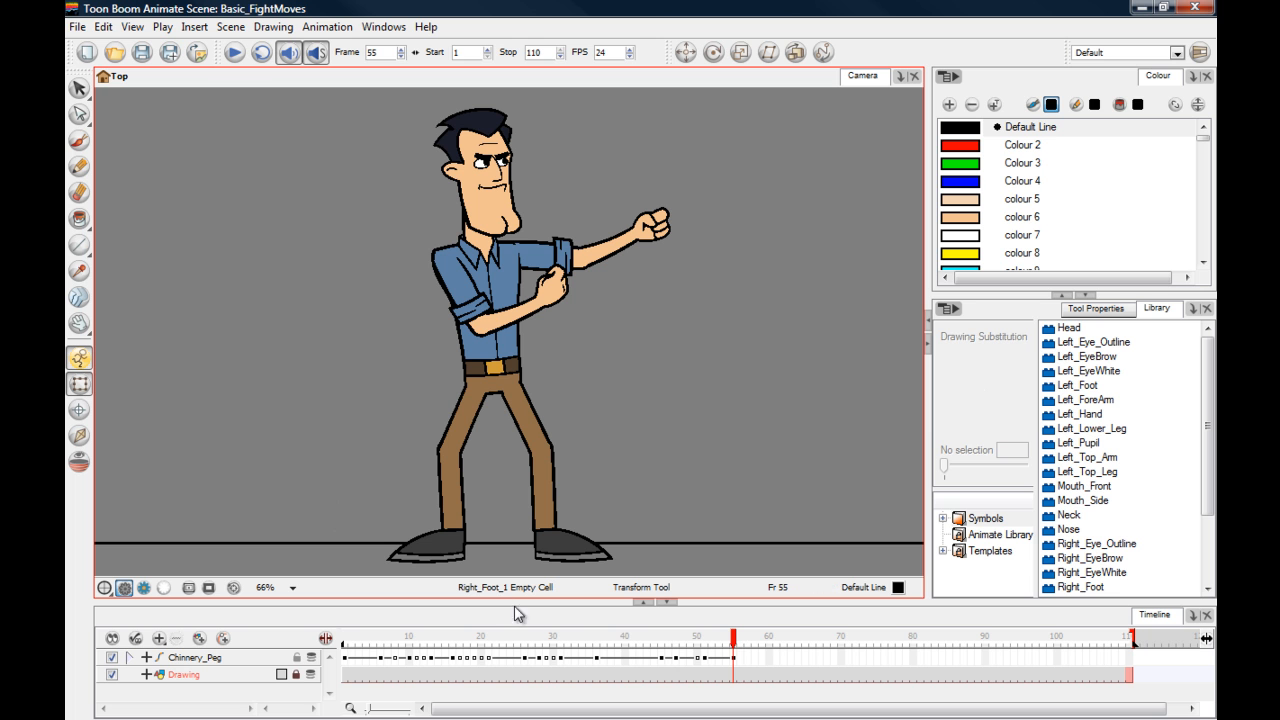
- At frame 58, rotate the whole left arm upward from the shoulder and nudge it slightly down and forward into the torso
mouse_move(729, 643)
left_mouse_down()
mouse_move(675, 643)
mouse_move(752, 647)
left_mouse_up()
left_click(754, 660)
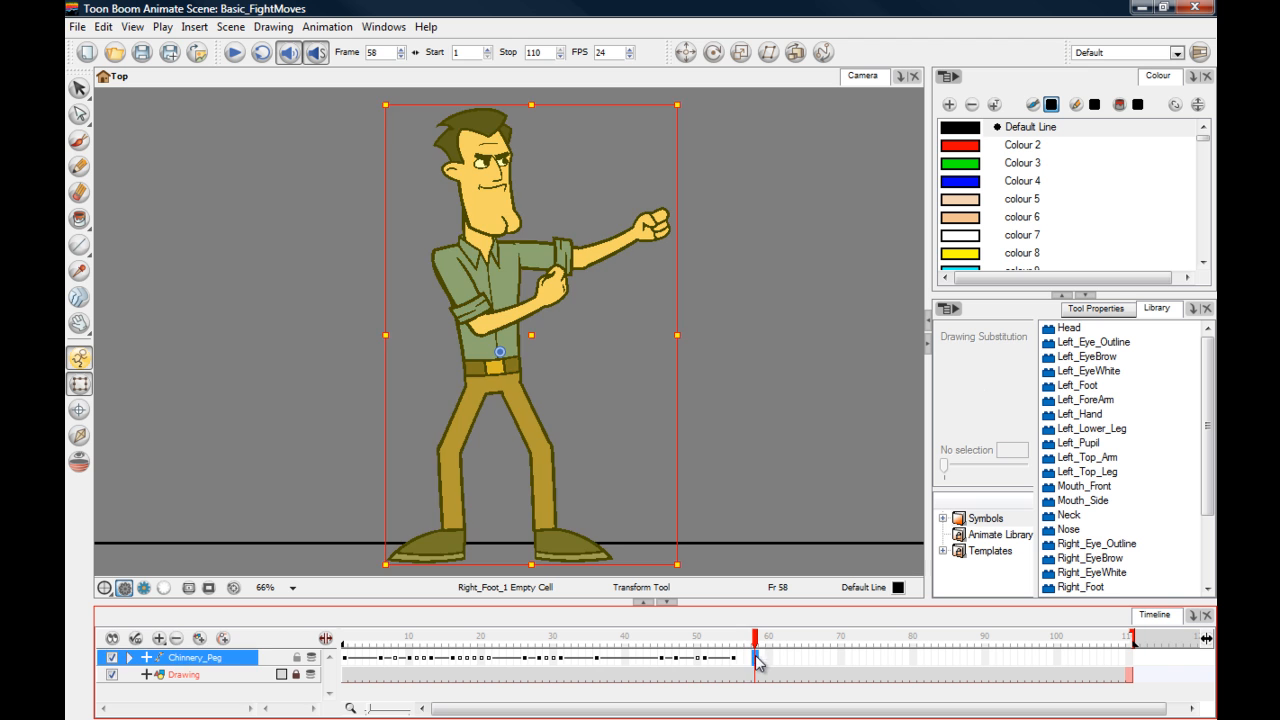
left_click(306, 321)
left_click(540, 252)
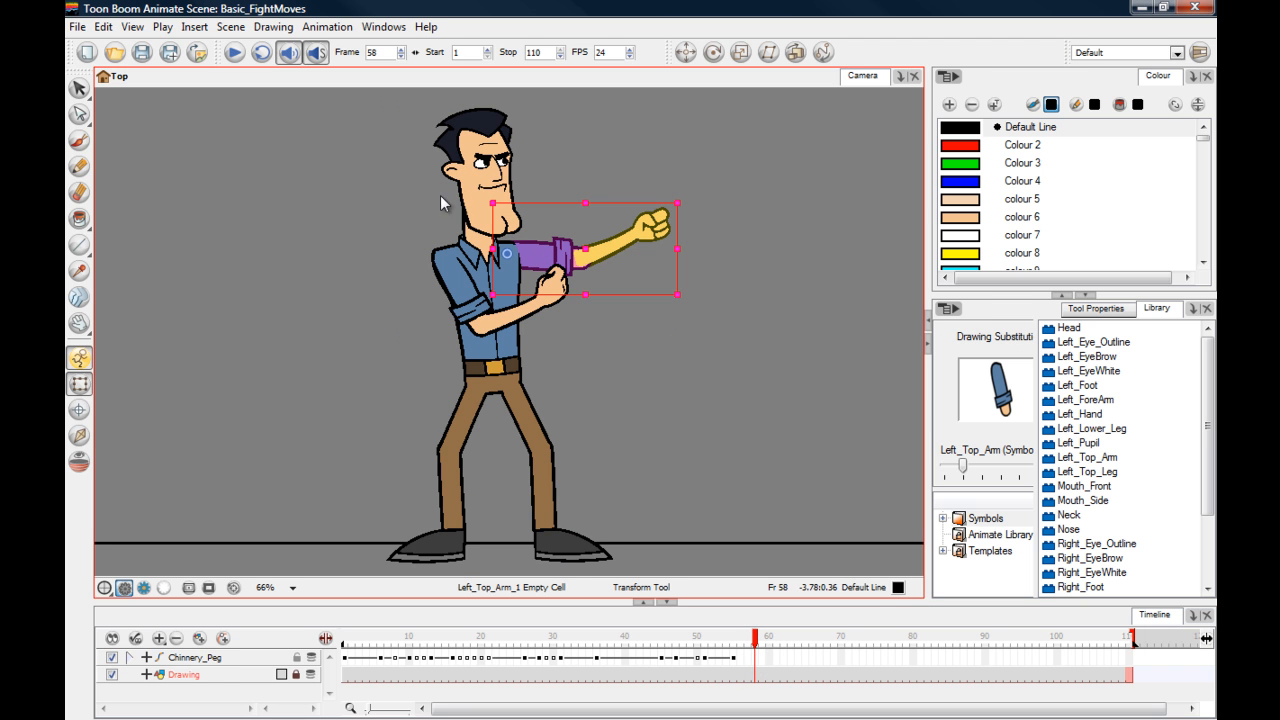
left_click_drag(477, 194, 446, 220)
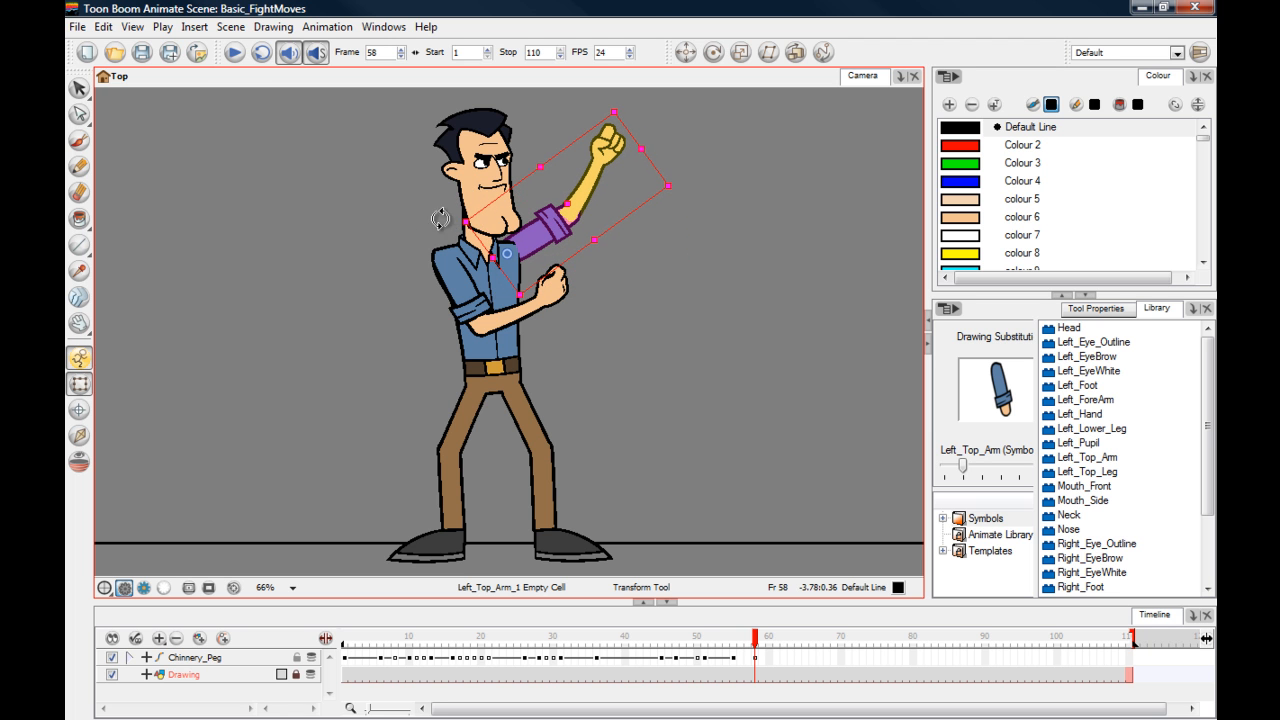
key("Down")
key("Down")
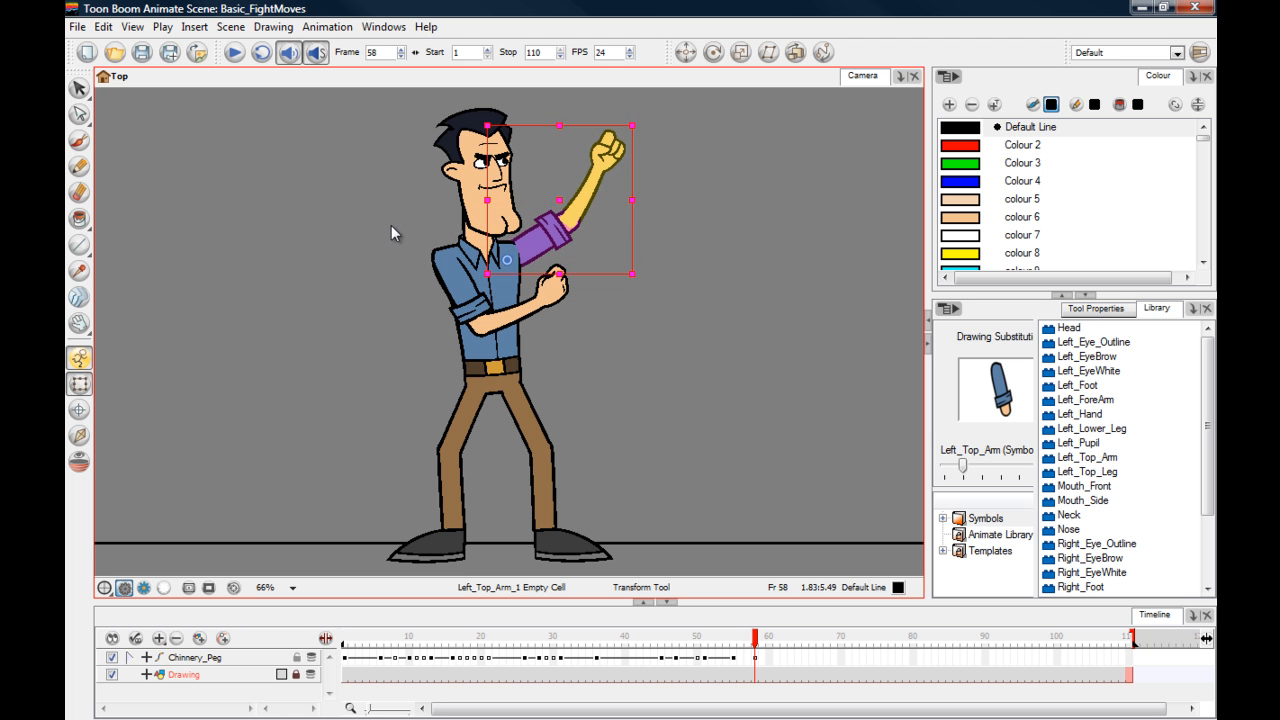
key("Right")
key("Right")
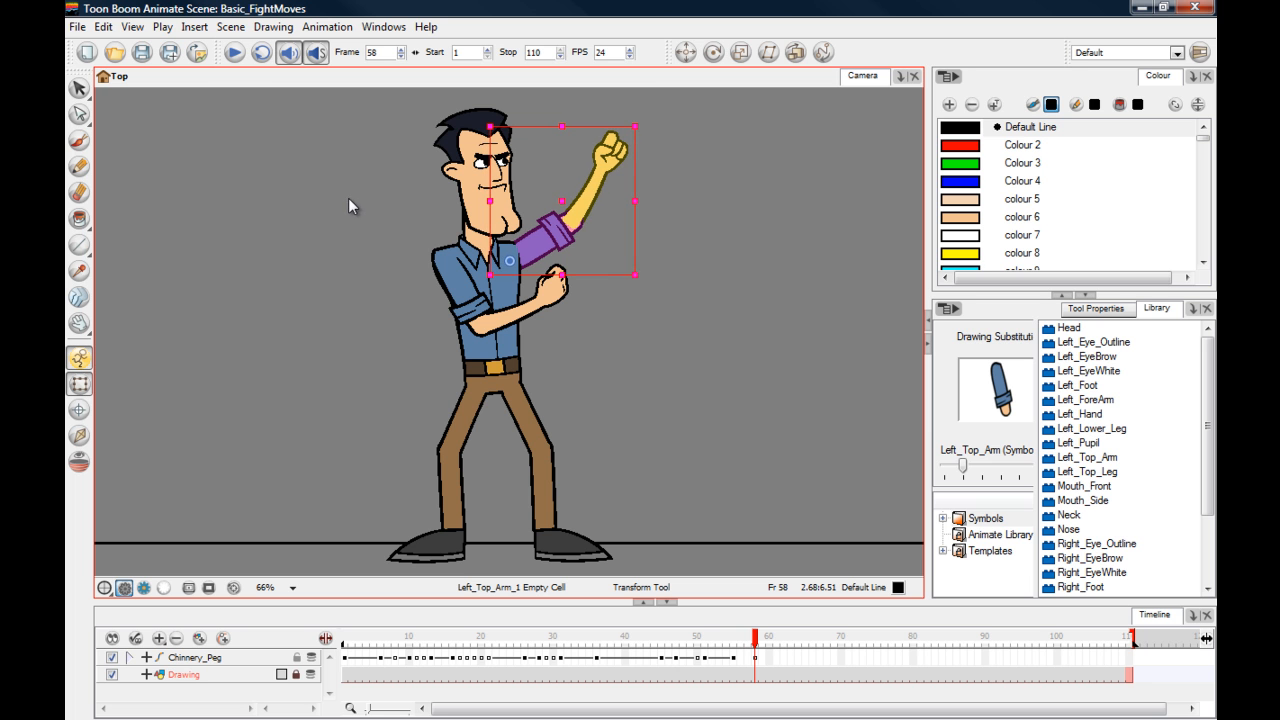
left_click(352, 196)
- Bend the left forearm back toward the face at frame 58
left_click(589, 193)
left_click_drag(540, 117, 468, 177)
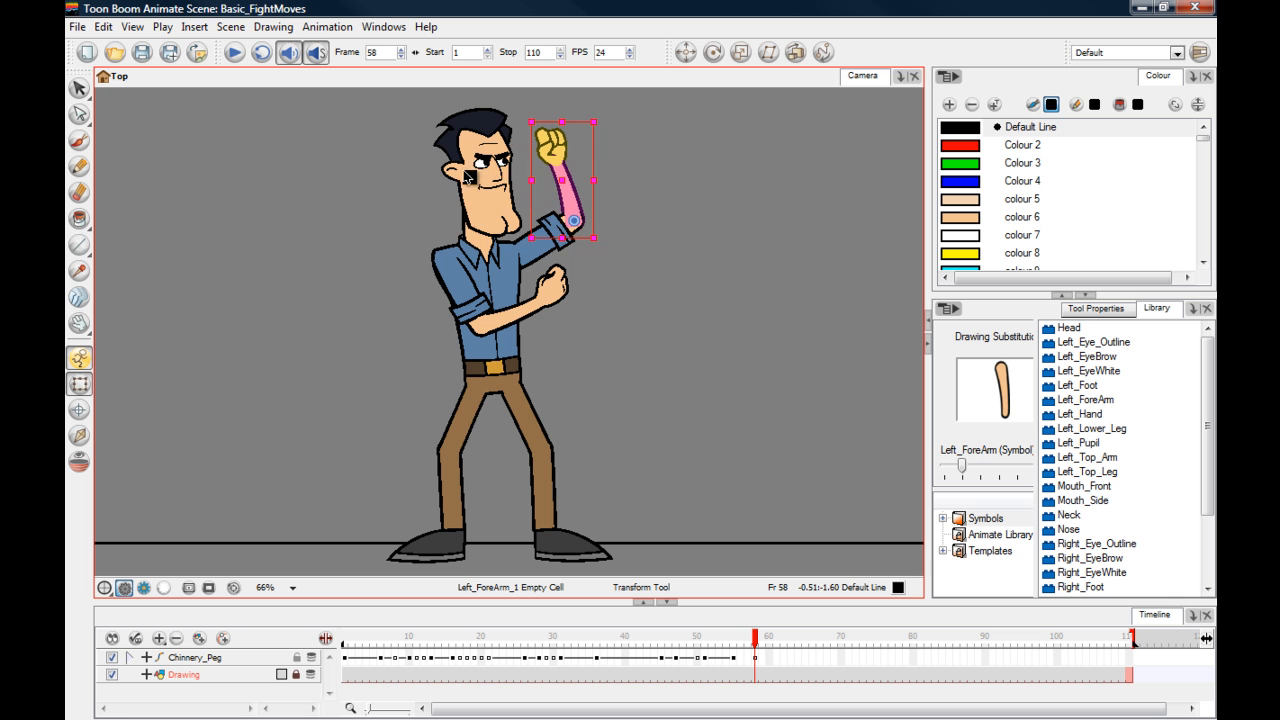
left_click_drag(520, 112, 505, 104)
left_click(501, 96)
- Substitute the left hand with drawing 1, the open hand, at frame 58, rotate it slightly and attach it to the wrist
left_click(540, 148)
mouse_move(952, 472)
left_mouse_down()
mouse_move(975, 474)
mouse_move(953, 474)
left_mouse_up()
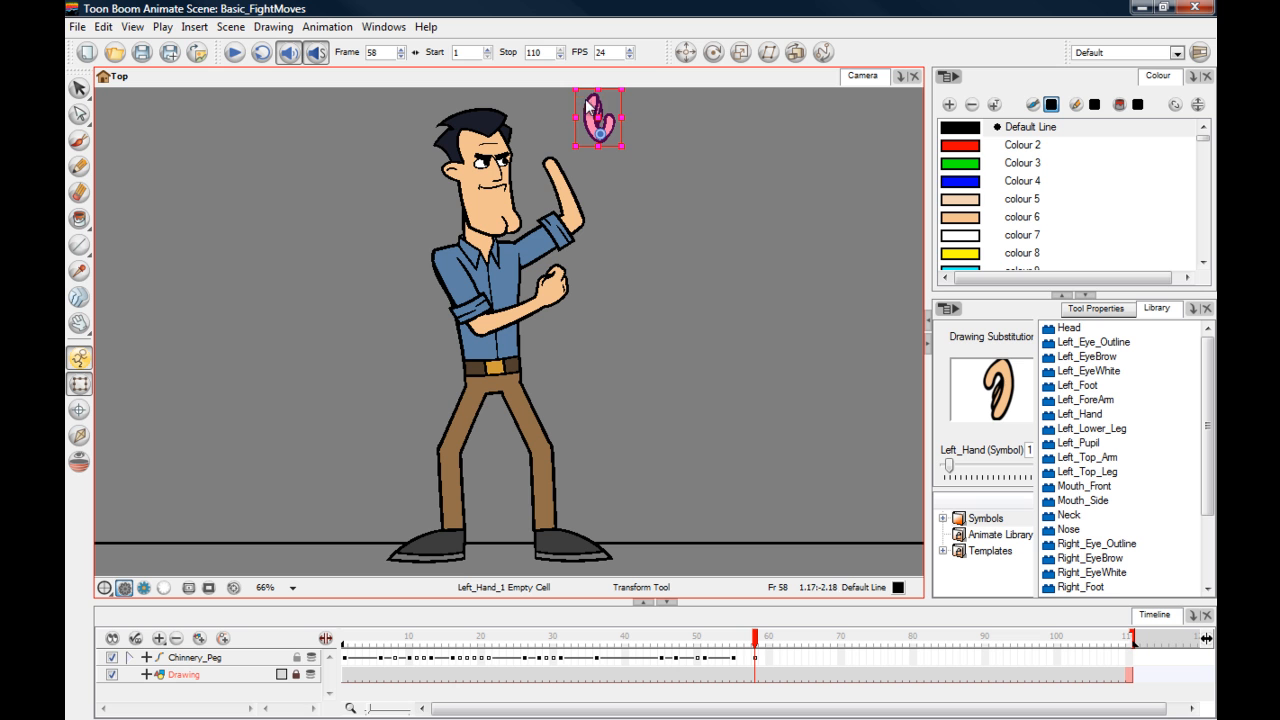
left_click_drag(564, 152, 570, 160)
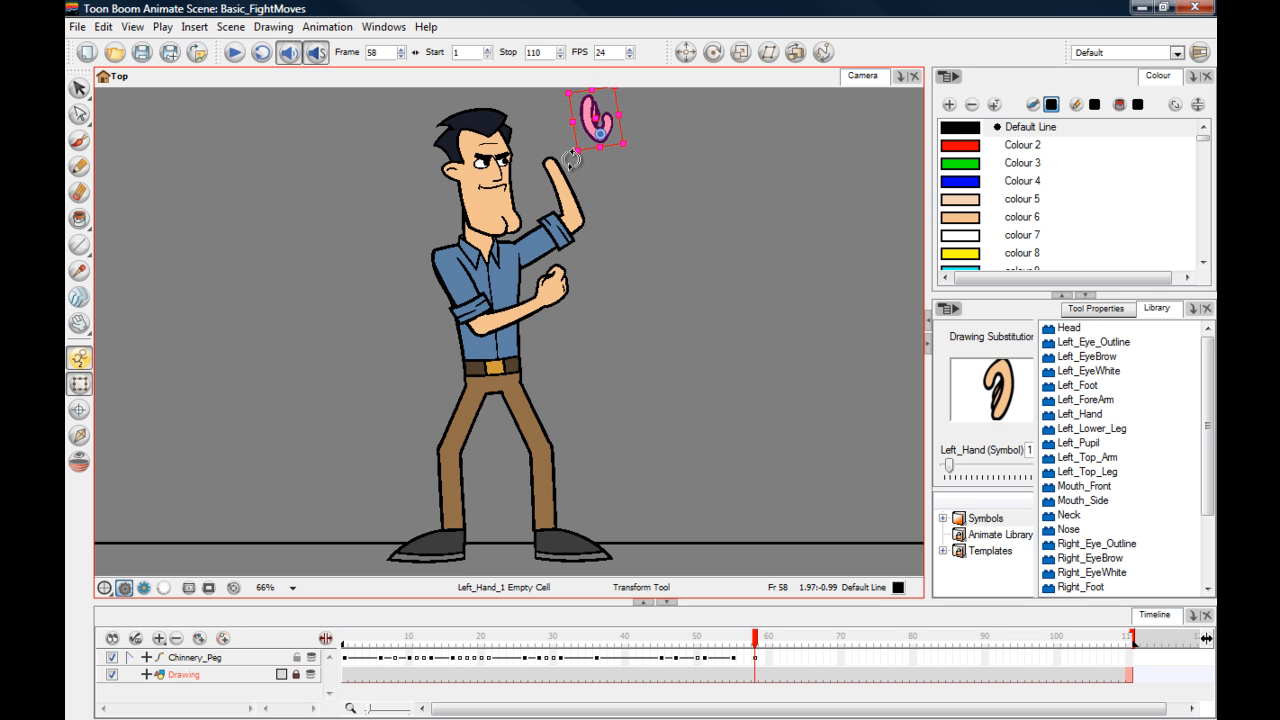
left_click_drag(581, 113, 530, 139)
left_click(384, 150)
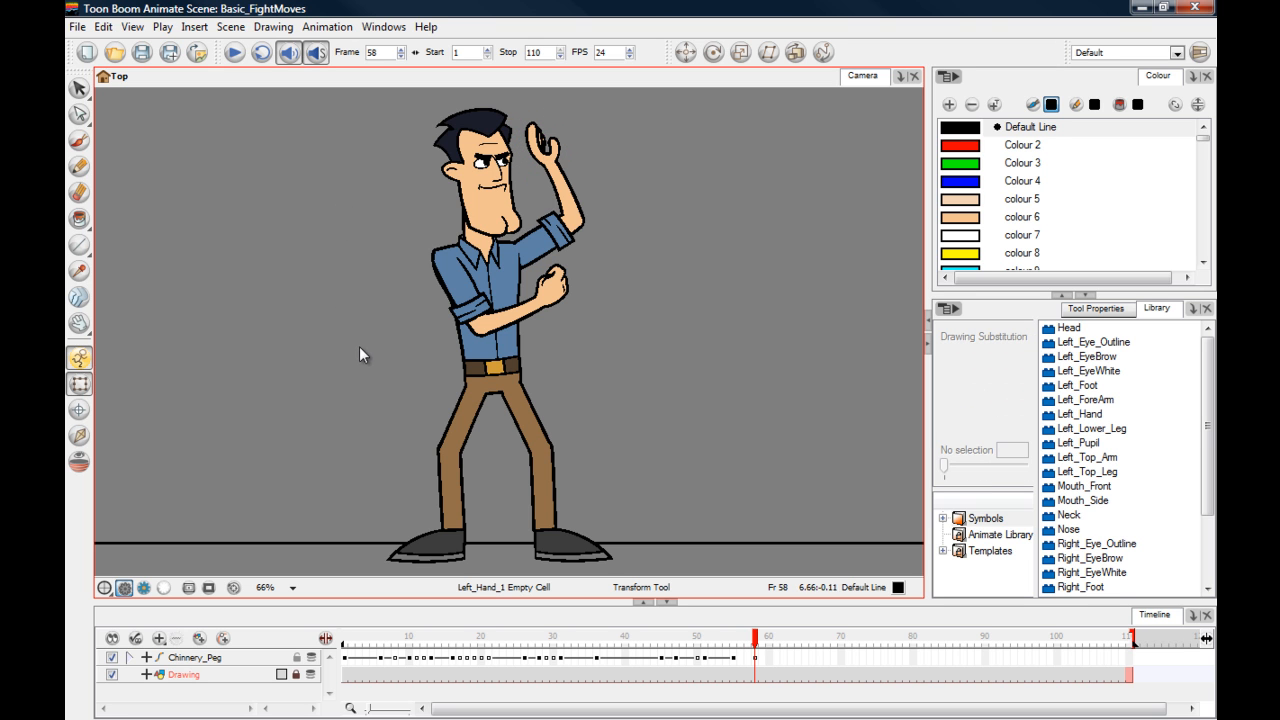
- At frame 56, switch the left hand to the open-hand drawing 1 and align it with the wrist
mouse_move(755, 640)
left_mouse_down()
mouse_move(707, 641)
mouse_move(742, 640)
left_mouse_up()
left_click(612, 172)
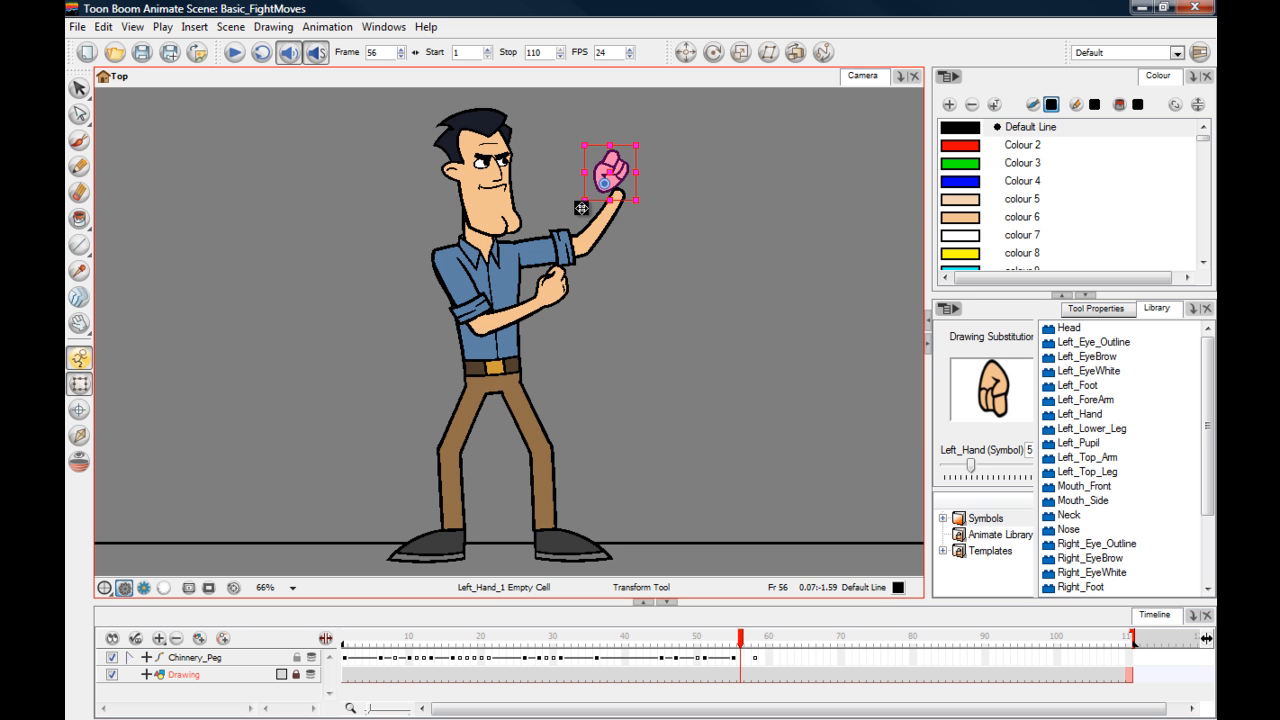
left_click_drag(970, 470, 948, 470)
left_click_drag(663, 194, 592, 141)
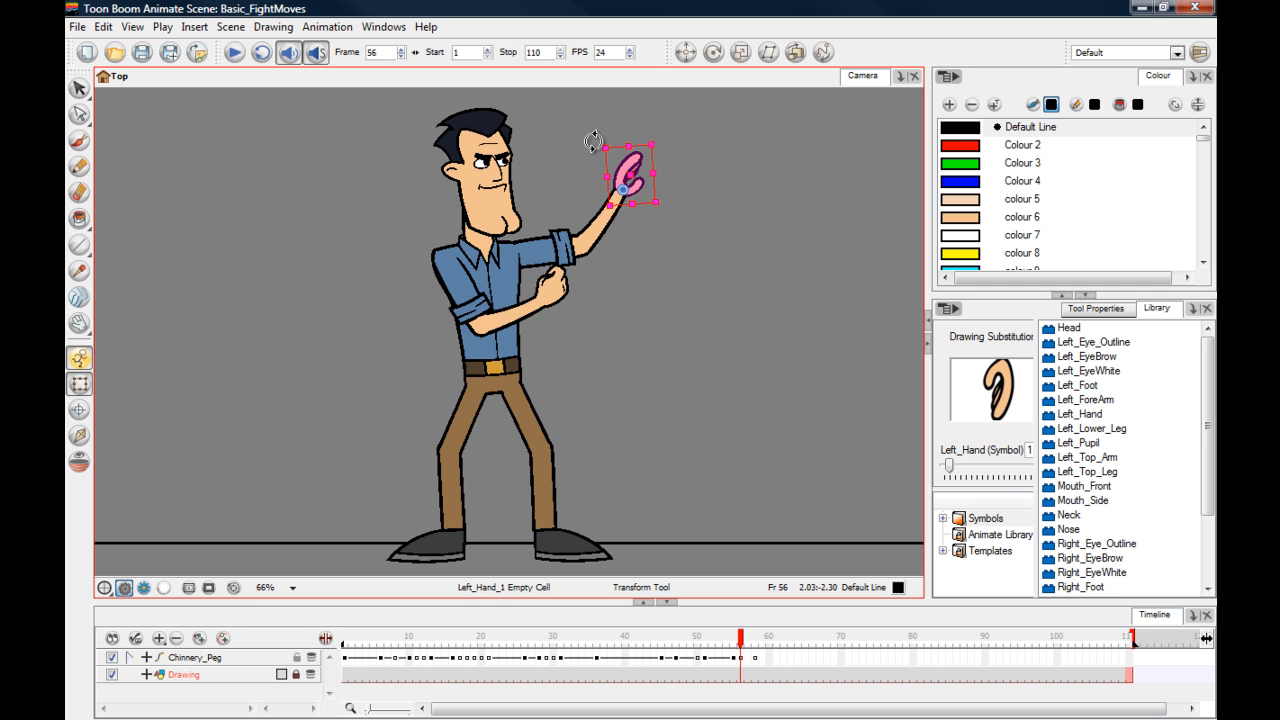
- At frame 58, tilt the neck slightly forward together with the head
left_click_drag(742, 641, 757, 636)
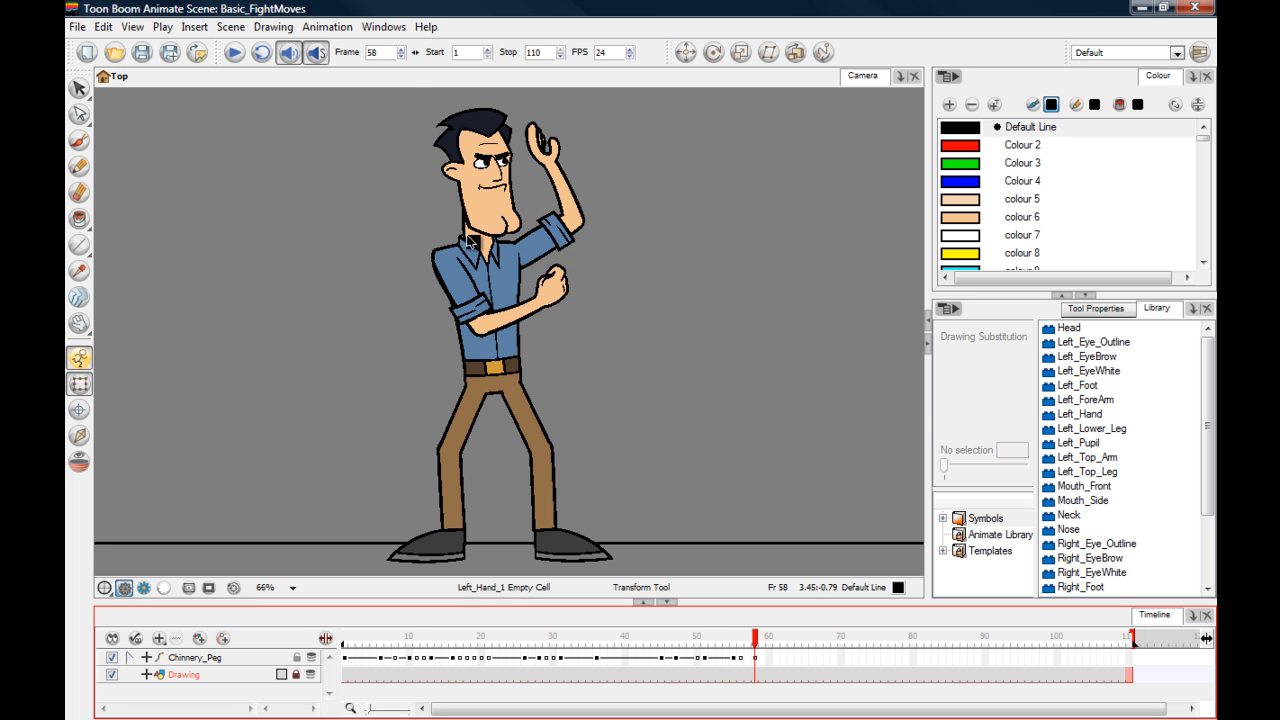
left_click(470, 240)
left_click_drag(413, 101, 425, 99)
left_click(386, 147)
- Nudge the head slightly down and back onto the neck at frame 58 and rotate it slightly backward
left_click(450, 145)
key("ctrl+z")
key("ctrl+z")
key("ctrl+z")
key("ctrl+z")
key("ctrl+z")
key("ctrl+z")
key("ctrl+z")
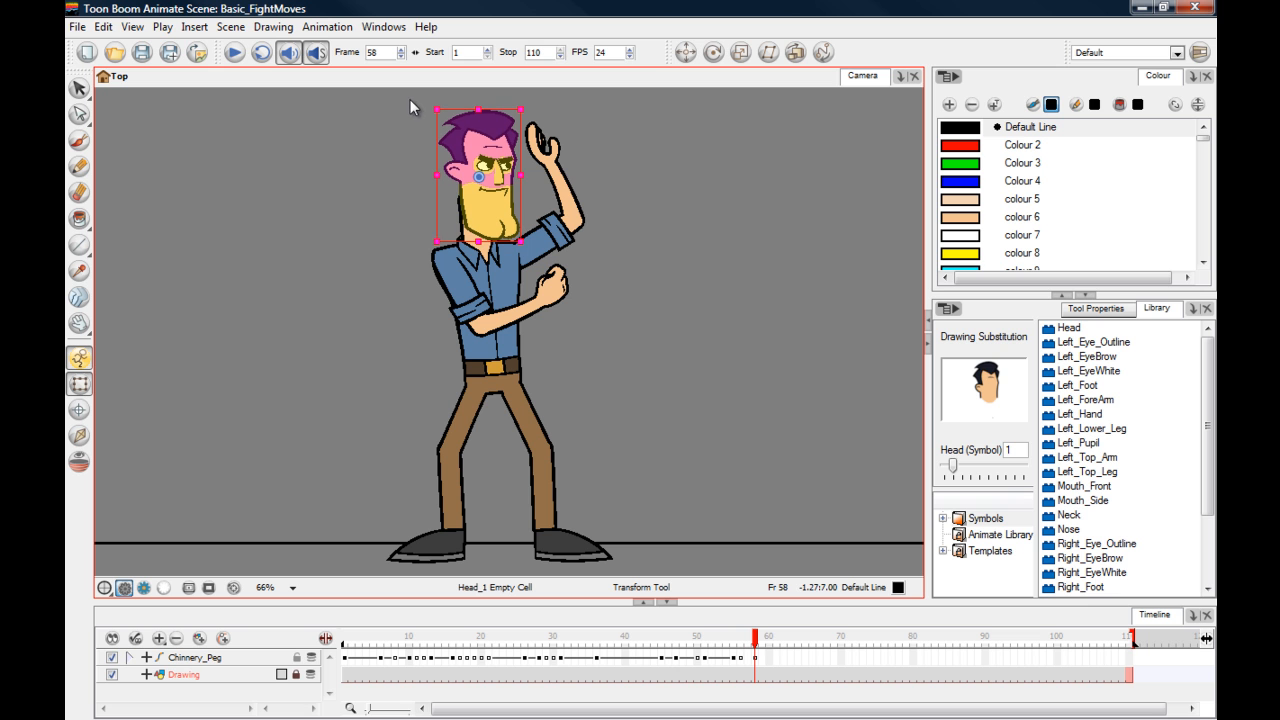
left_click(396, 113)
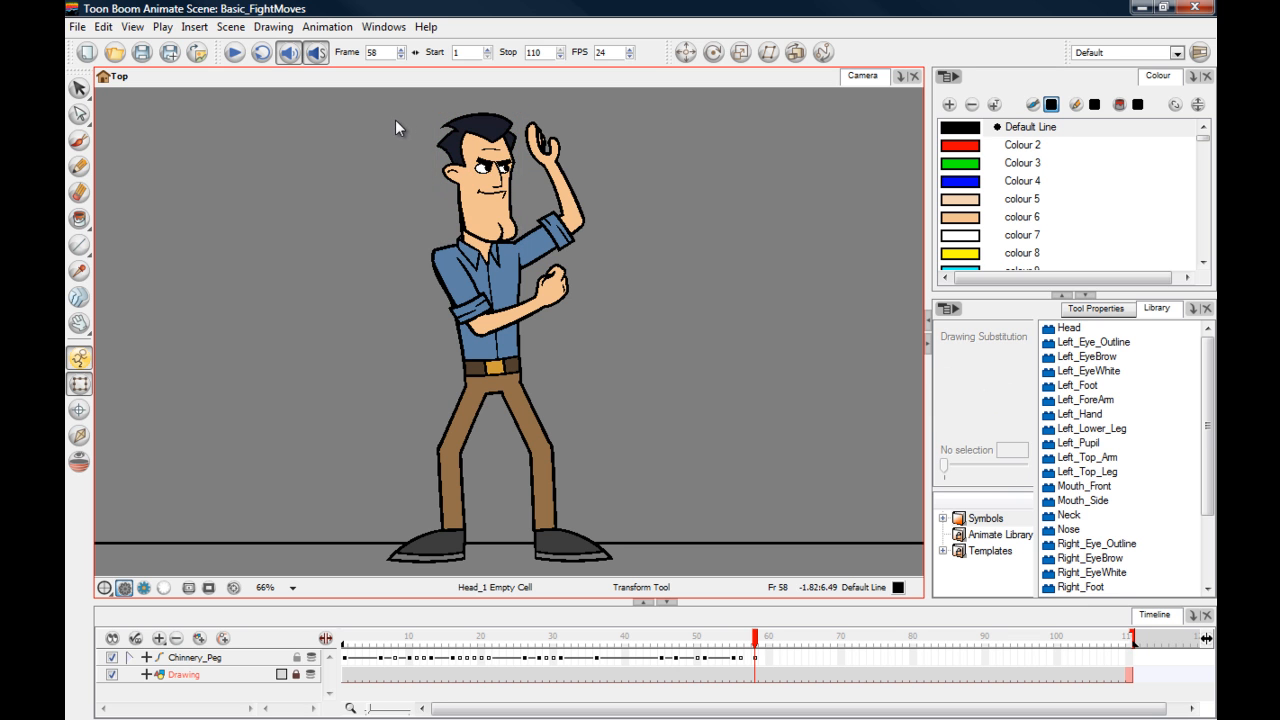
left_click(458, 151)
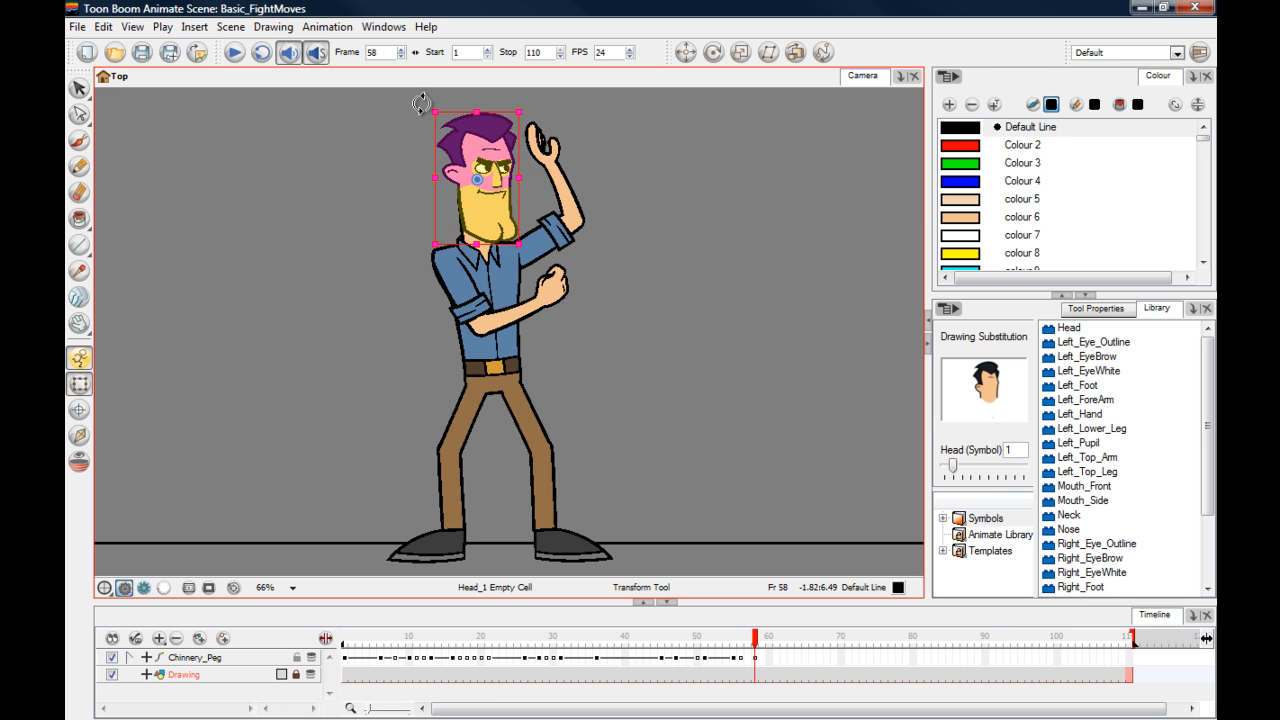
left_click_drag(420, 106, 409, 106)
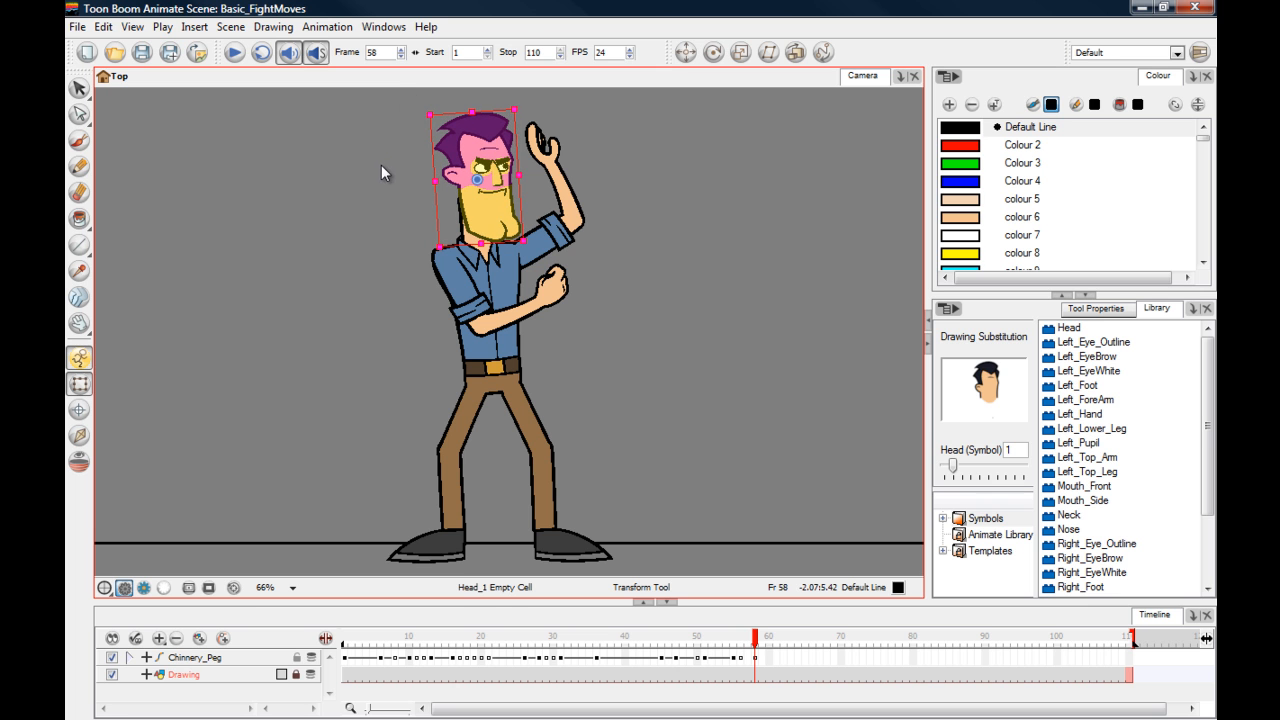